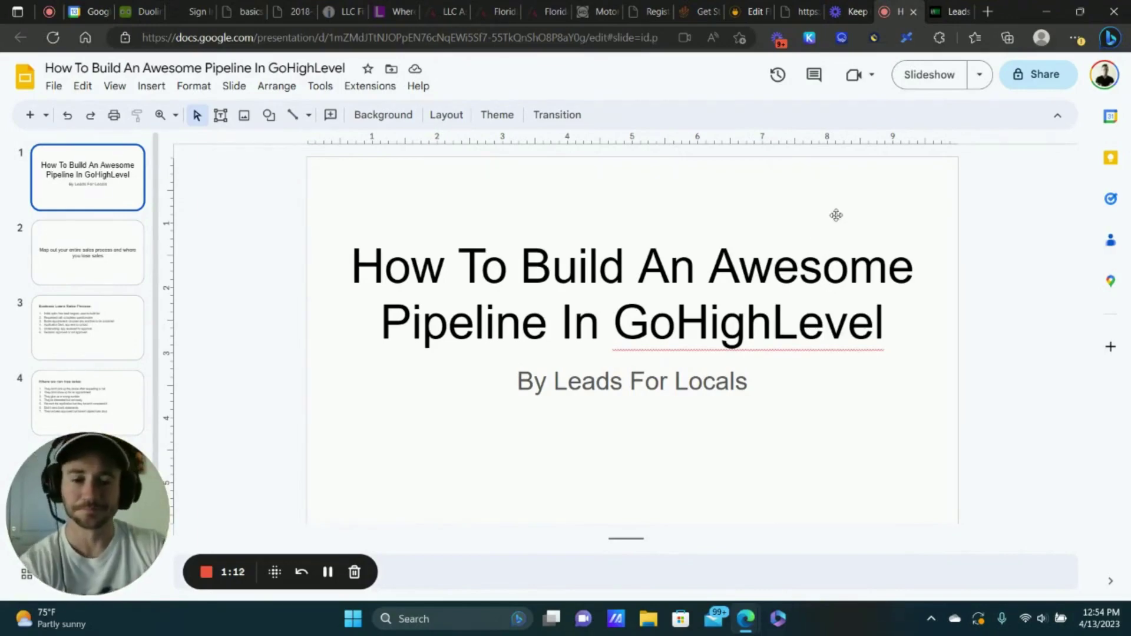
- Go through the slides on mapping the sales process, the Business Loans Sales Process and where sales can be lost
{"action": "left_click", "coordinate": [108, 260]}
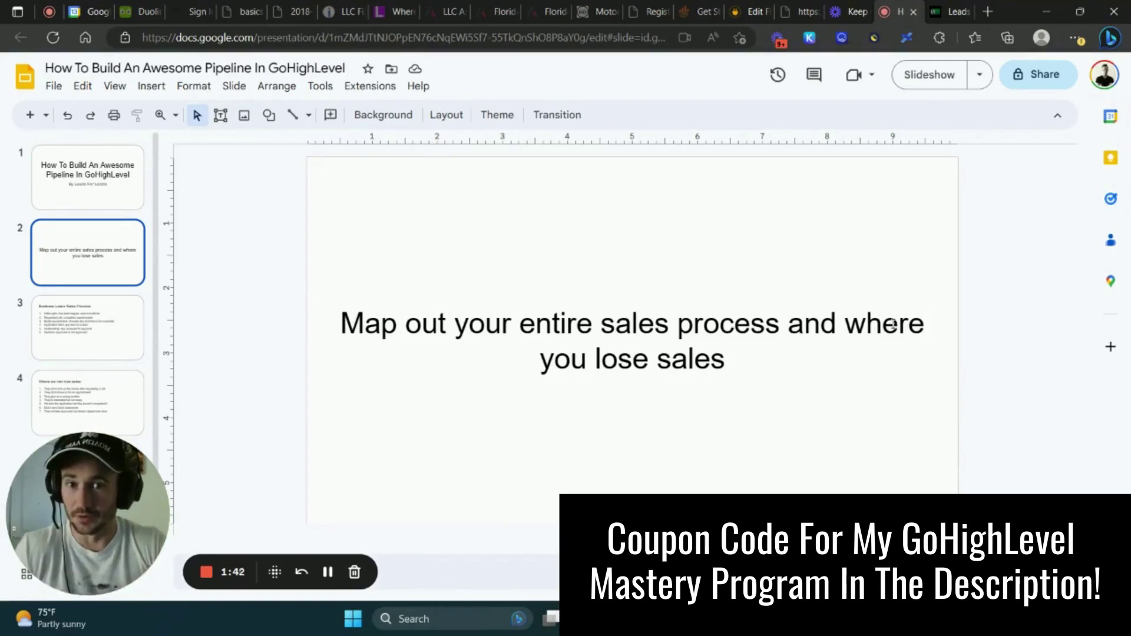
{"action": "left_click", "coordinate": [72, 319]}
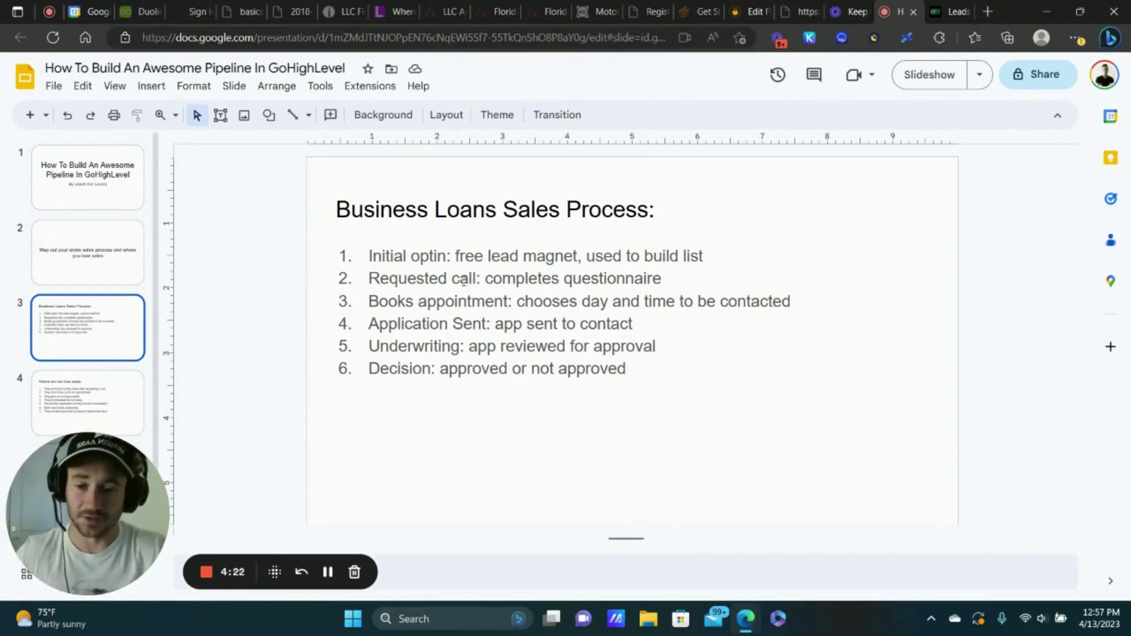
{"action": "left_click", "coordinate": [95, 386]}
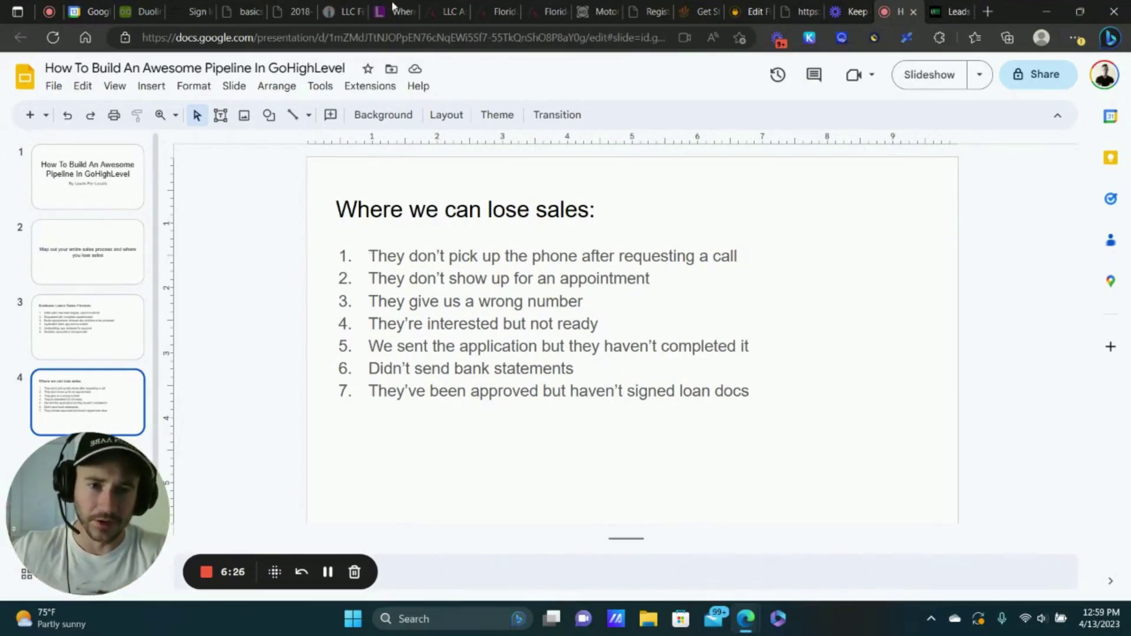
- Switch to GoHighLevel and open the Business Funding pipeline for editing from the pipeline settings
{"action": "left_click", "coordinate": [951, 11]}
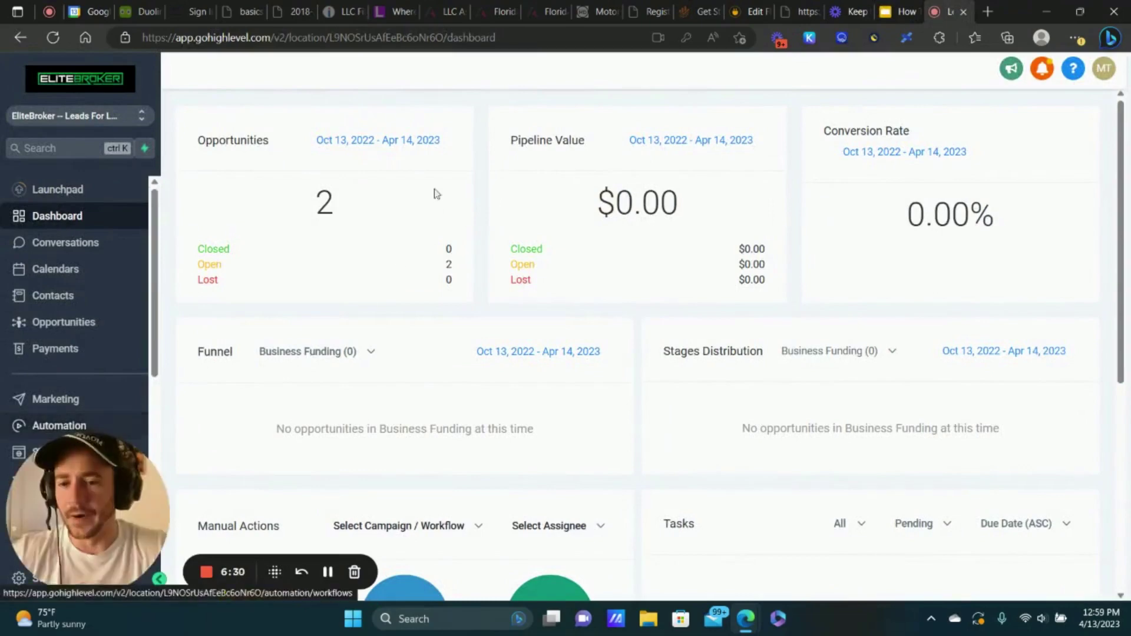
{"action": "mouse_move", "coordinate": [91, 489]}
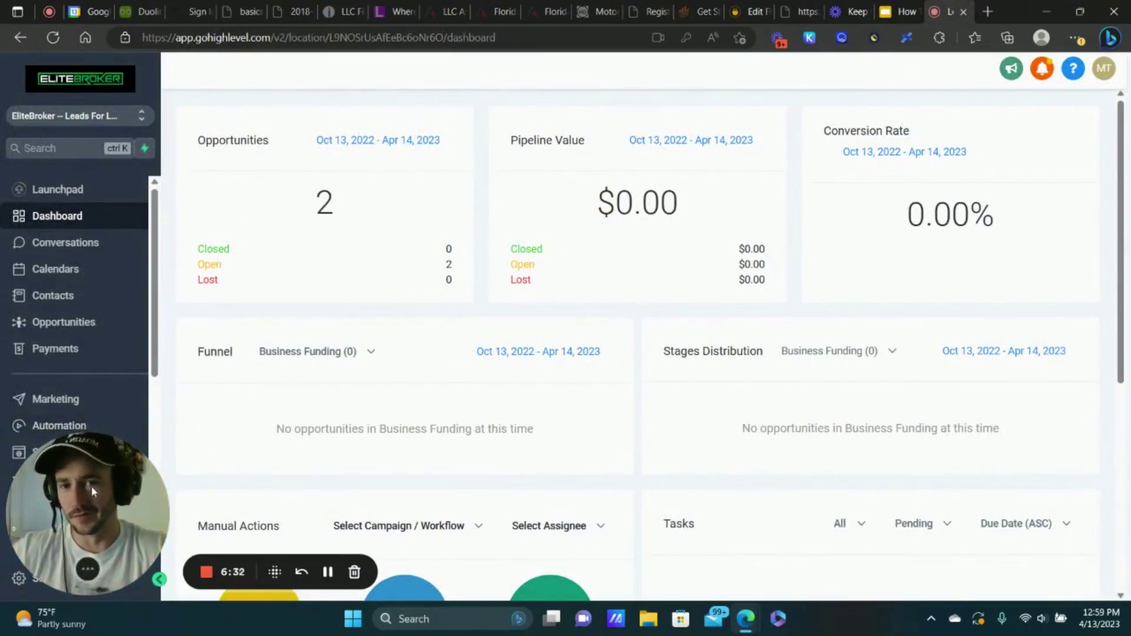
{"action": "left_click_drag", "start_coordinate": [90, 486], "coordinate": [288, 461]}
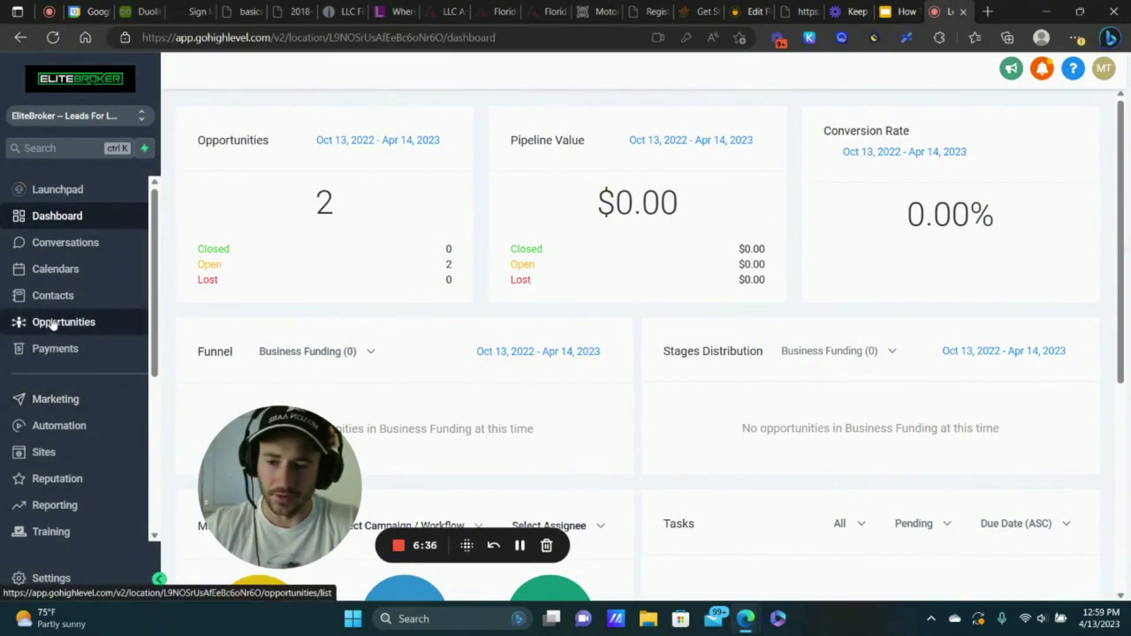
{"action": "left_click", "coordinate": [39, 578]}
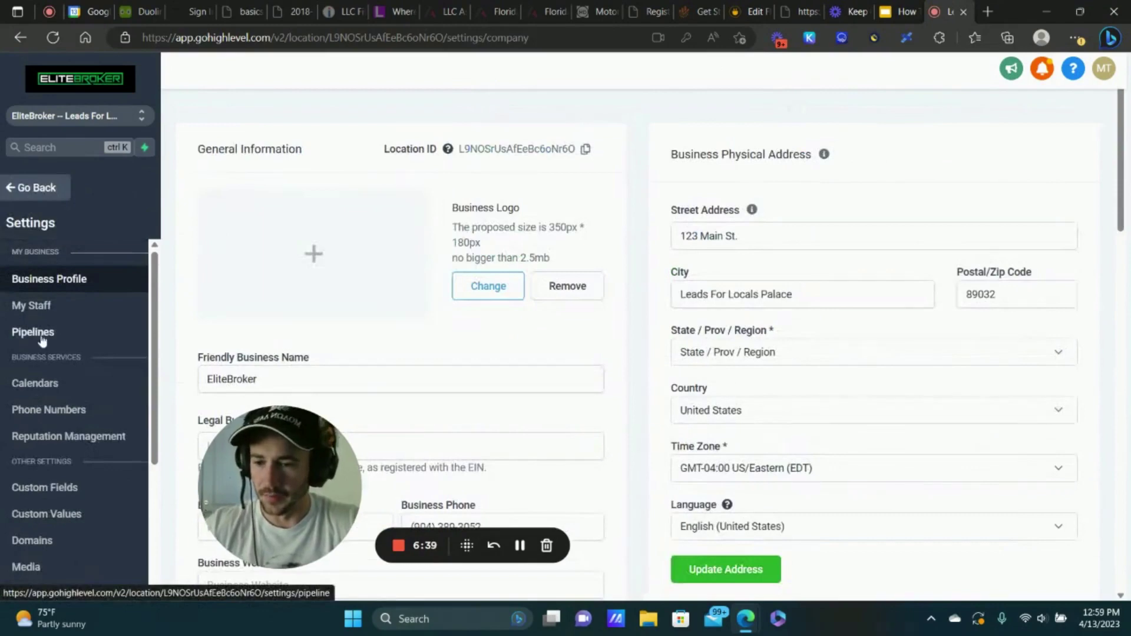
{"action": "left_click", "coordinate": [36, 331]}
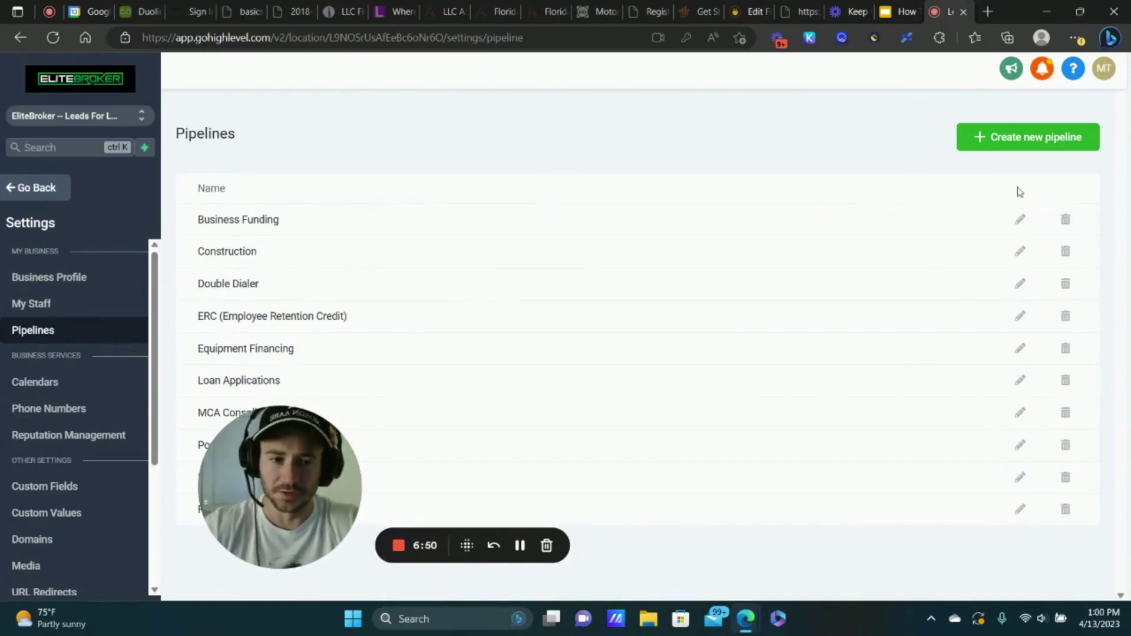
{"action": "left_click", "coordinate": [1021, 222]}
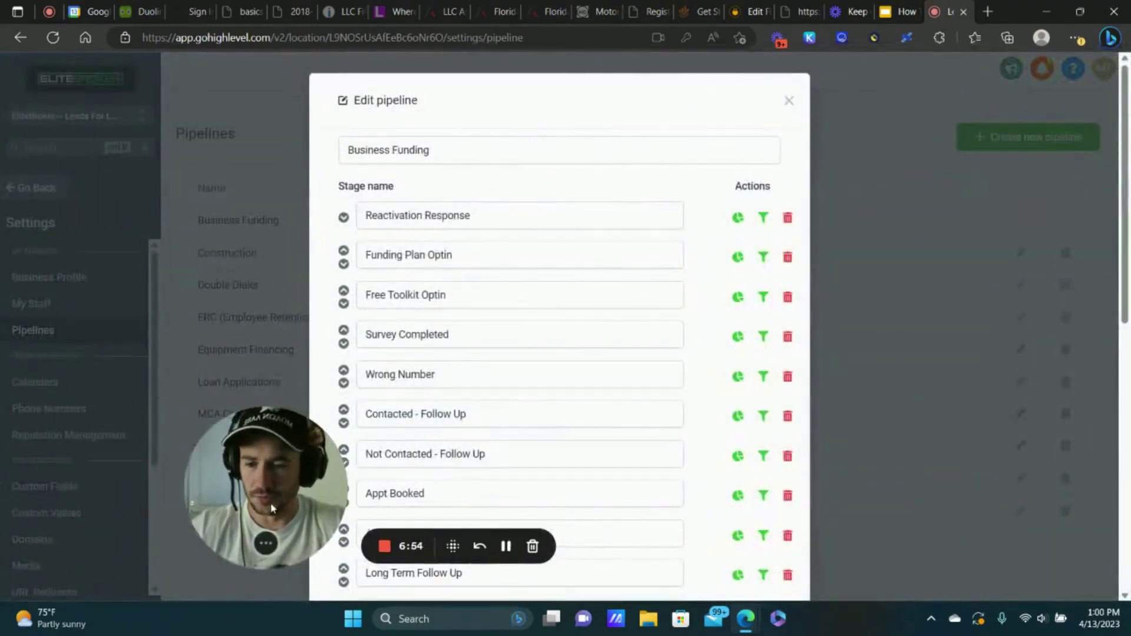
{"action": "left_click_drag", "start_coordinate": [272, 508], "coordinate": [94, 527]}
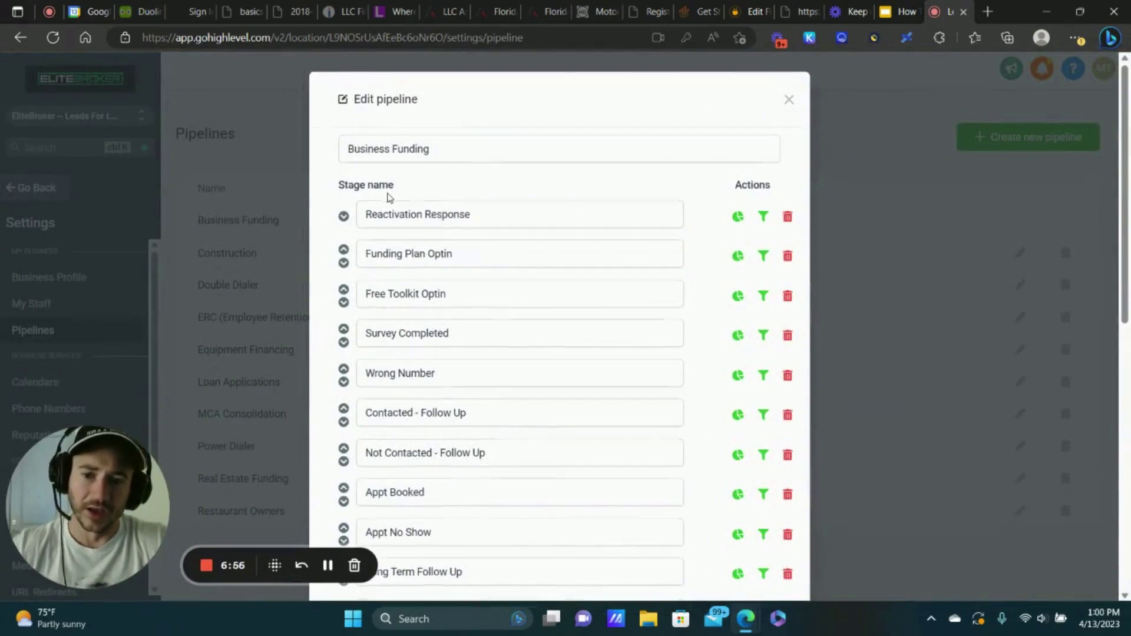
- Examine the pipeline's early stages, from Reactivation Response and the opt-in stages to Survey Completed
{"action": "scroll", "coordinate": [387, 197], "scroll_direction": "down", "scroll_amount": 2}
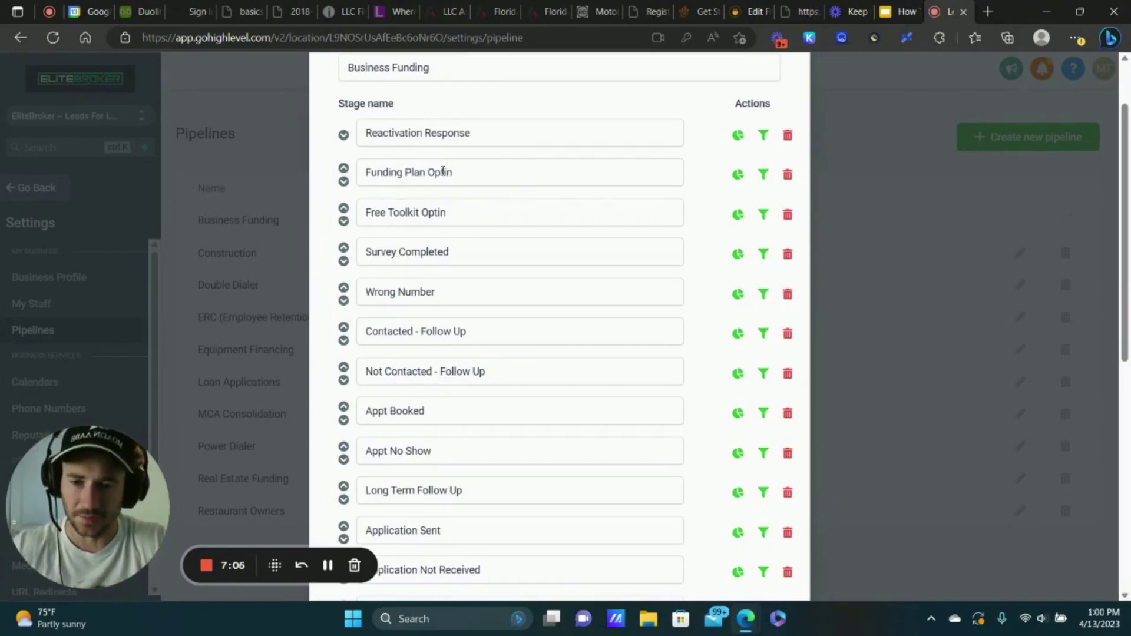
{"action": "left_click_drag", "start_coordinate": [490, 172], "coordinate": [366, 172]}
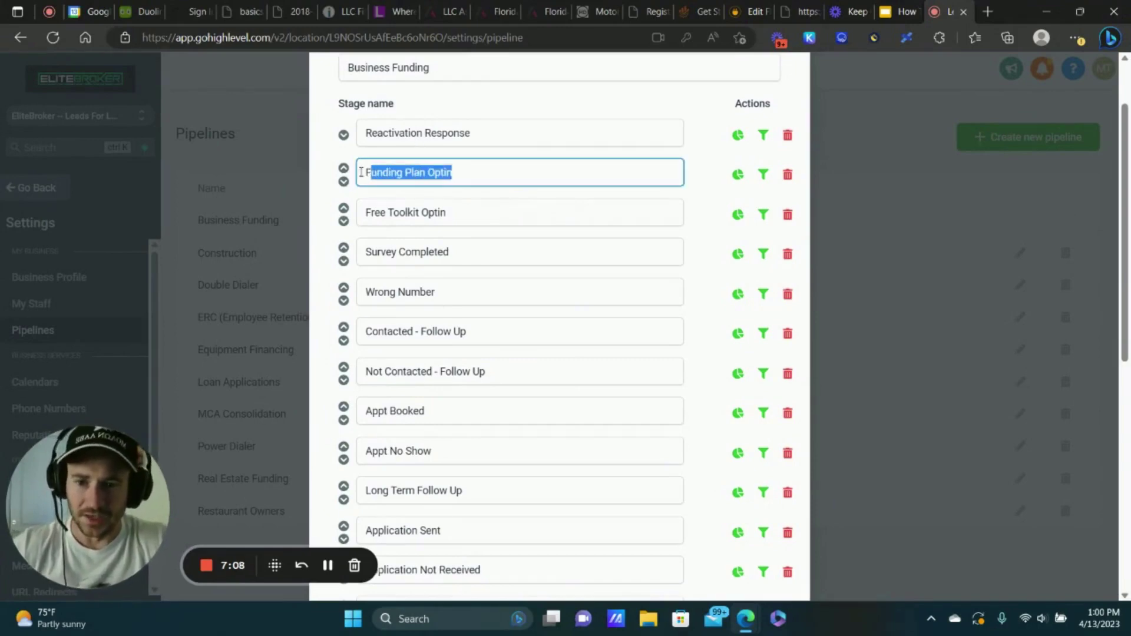
{"action": "left_click_drag", "start_coordinate": [457, 212], "coordinate": [366, 211]}
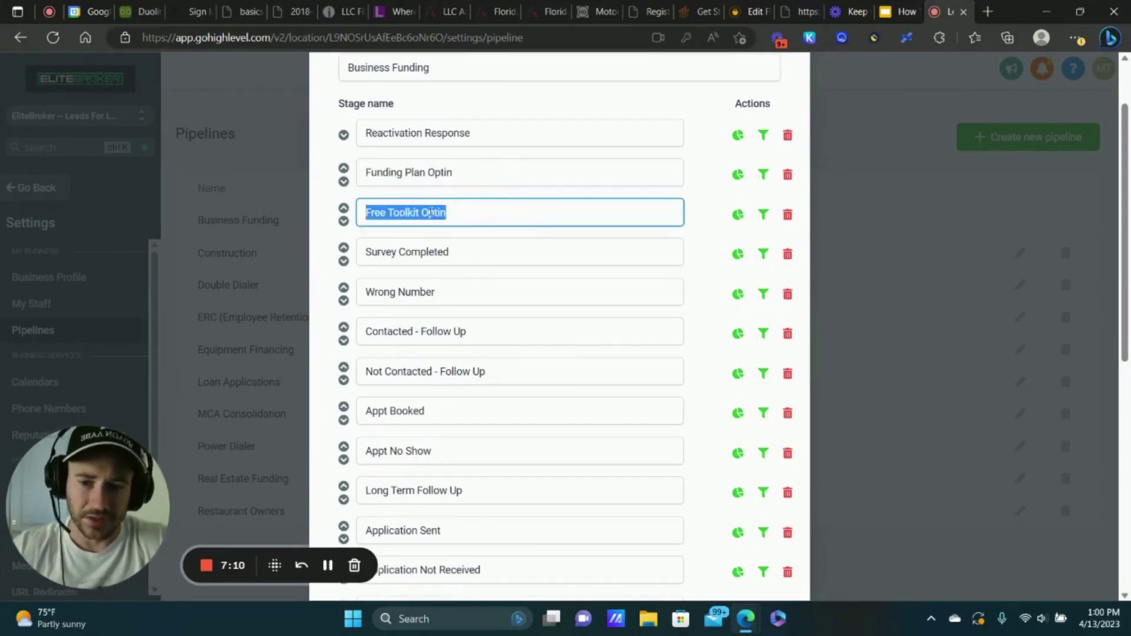
{"action": "left_click_drag", "start_coordinate": [500, 133], "coordinate": [364, 142]}
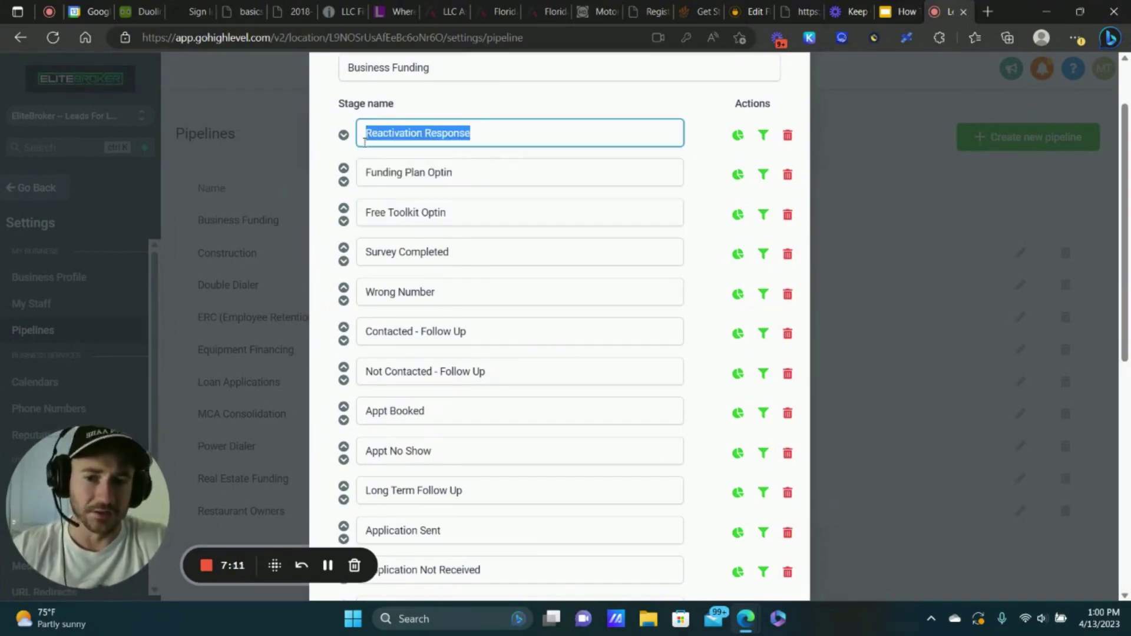
{"action": "left_click", "coordinate": [424, 134]}
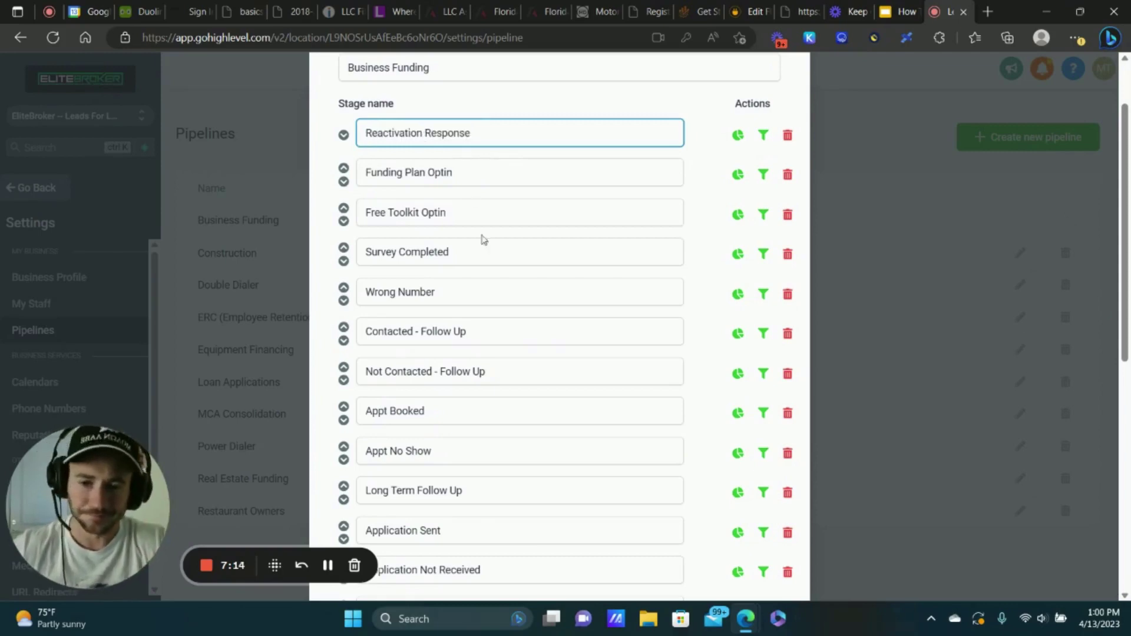
{"action": "left_click_drag", "start_coordinate": [463, 250], "coordinate": [362, 250]}
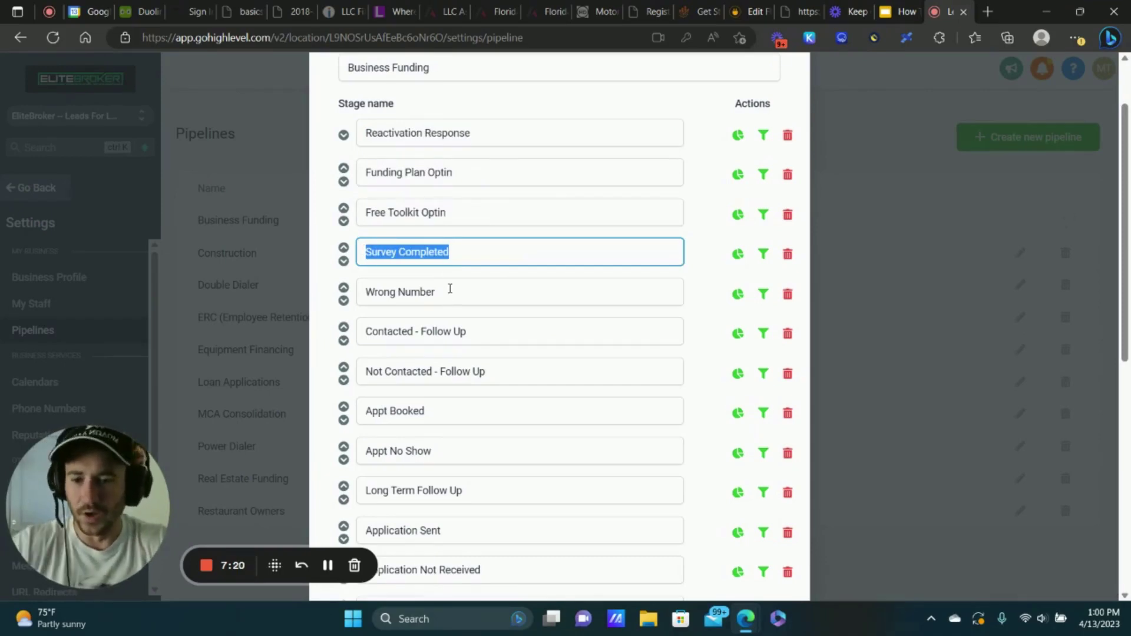
{"action": "left_click", "coordinate": [455, 272]}
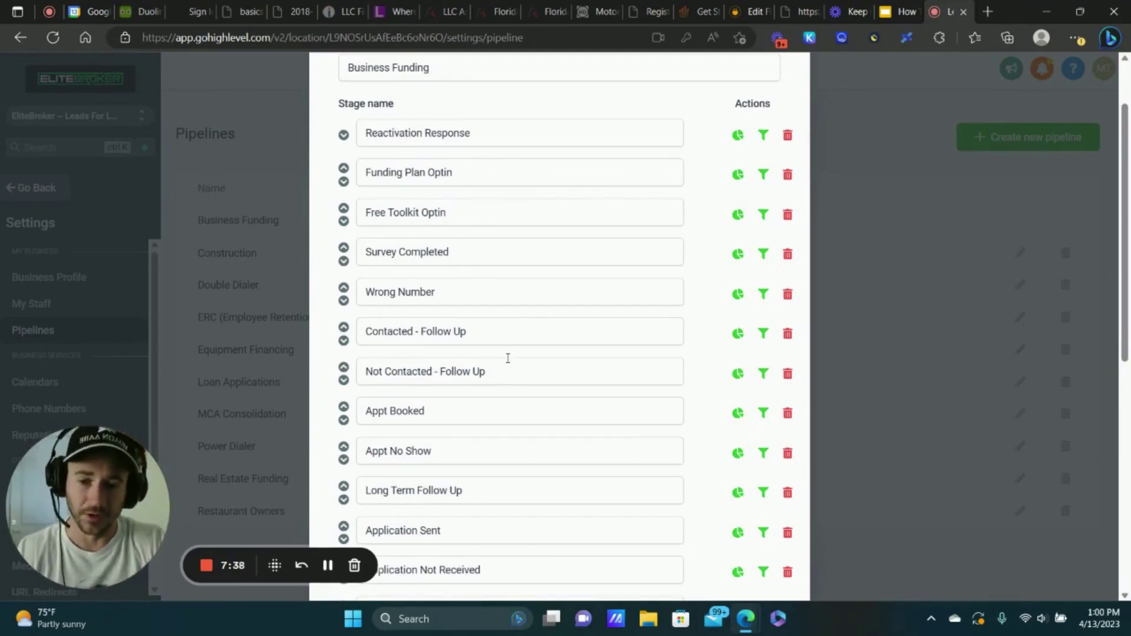
- Examine the Appt Booked, Appt No Show and Long Term Follow Up stages of the pipeline
{"action": "scroll", "coordinate": [497, 379], "scroll_direction": "down", "scroll_amount": 1}
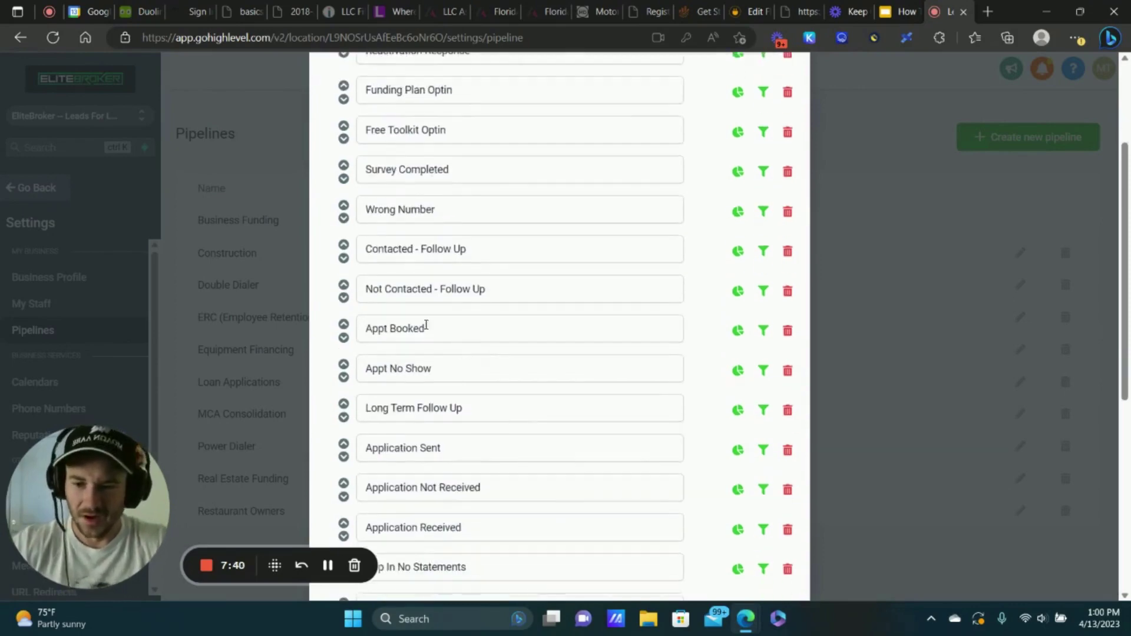
{"action": "left_click_drag", "start_coordinate": [451, 328], "coordinate": [362, 329]}
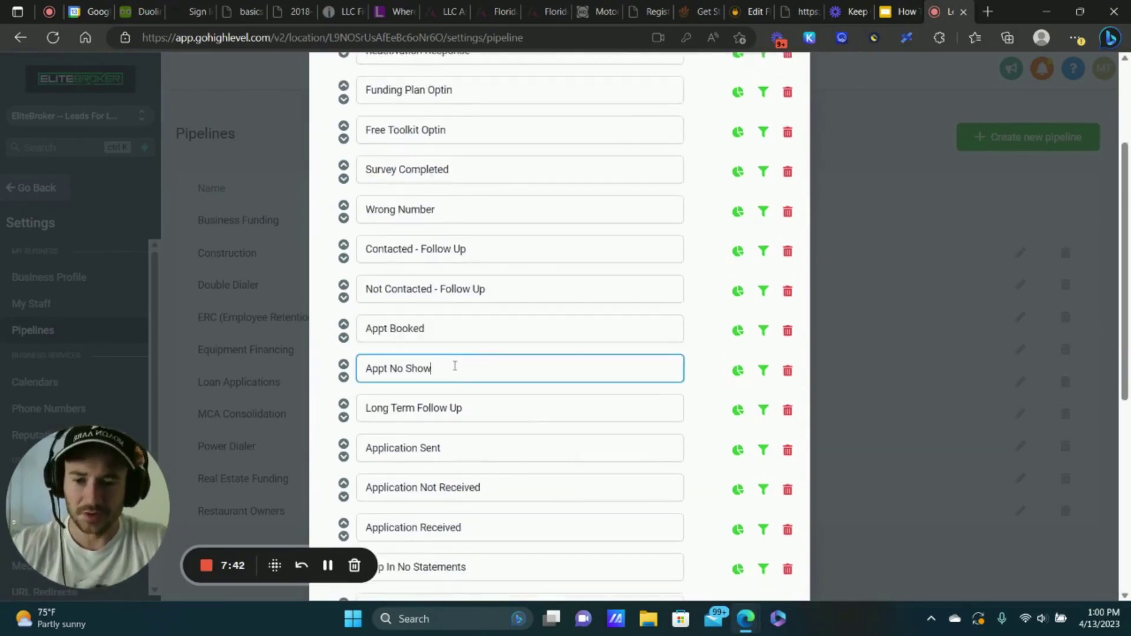
{"action": "left_click_drag", "start_coordinate": [454, 366], "coordinate": [362, 368]}
{"action": "scroll", "coordinate": [491, 362], "scroll_direction": "down", "scroll_amount": 2}
{"action": "left_click_drag", "start_coordinate": [465, 243], "coordinate": [369, 248]}
{"action": "left_click", "coordinate": [545, 245]}
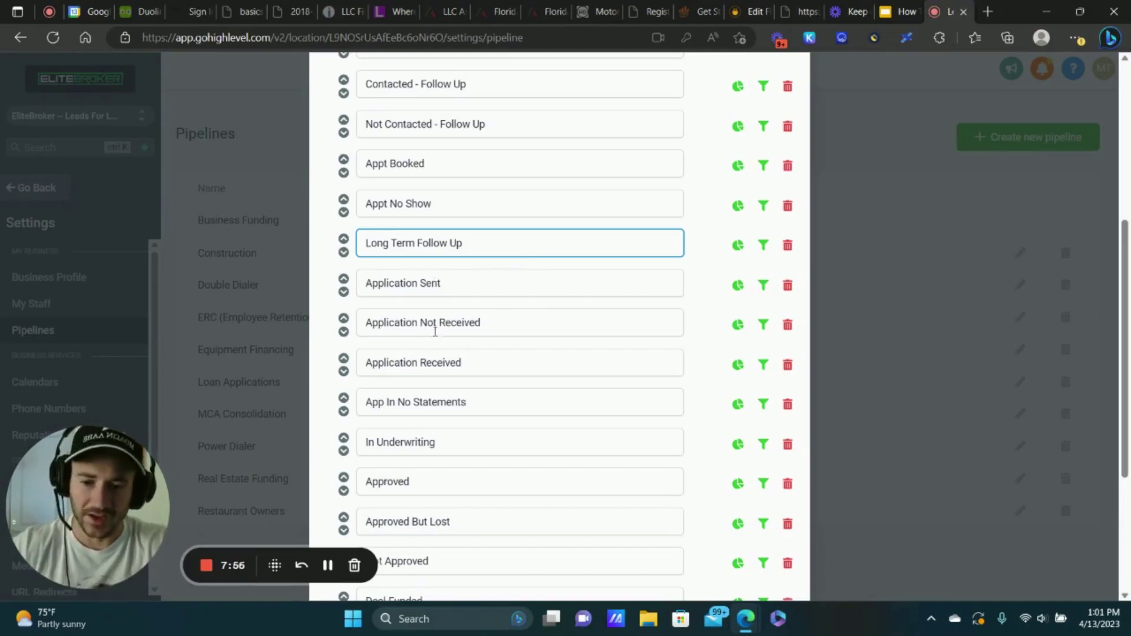
- Examine the application and decision stages, from App In No Statements and In Underwriting to Deal Funded
{"action": "scroll", "coordinate": [481, 357], "scroll_direction": "down", "scroll_amount": 3}
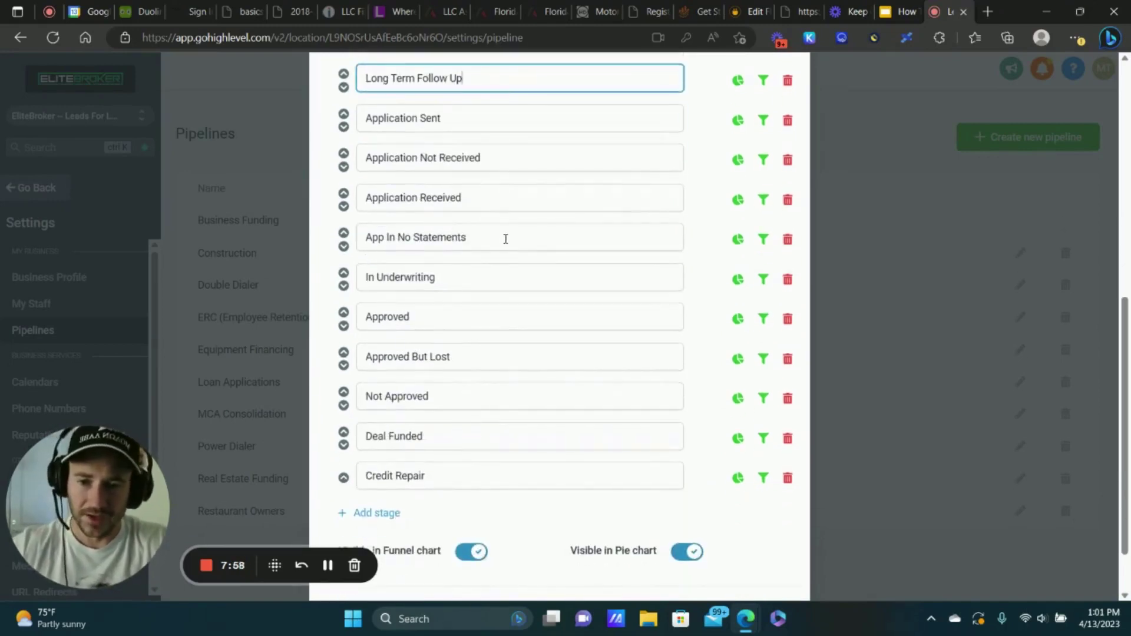
{"action": "left_click_drag", "start_coordinate": [505, 238], "coordinate": [364, 236]}
{"action": "left_click", "coordinate": [480, 239]}
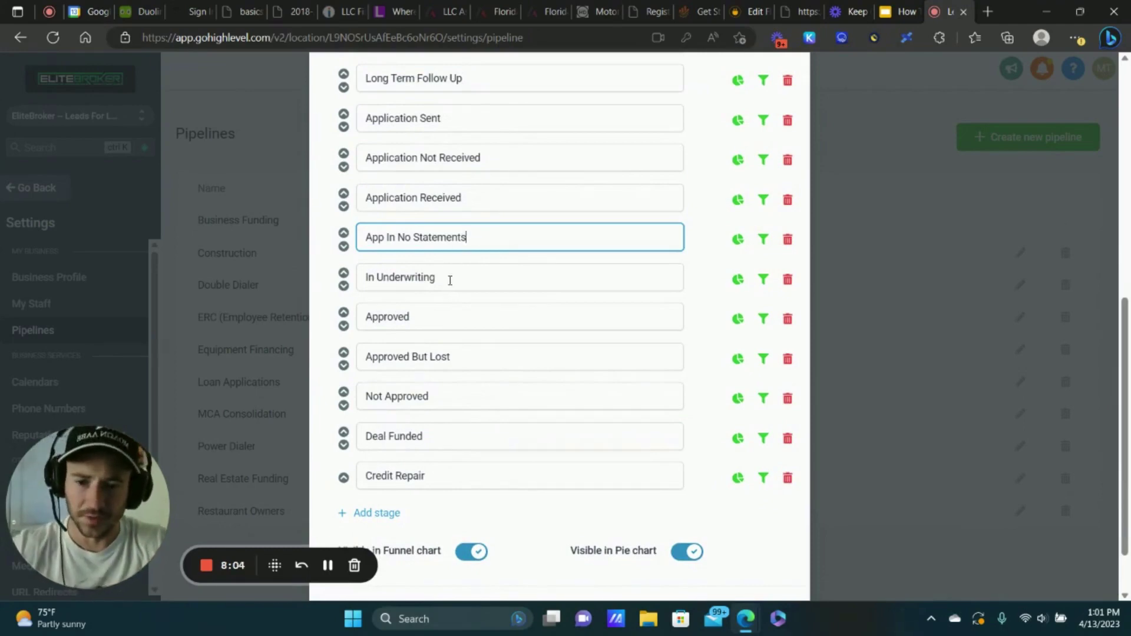
{"action": "left_click_drag", "start_coordinate": [449, 277], "coordinate": [365, 277]}
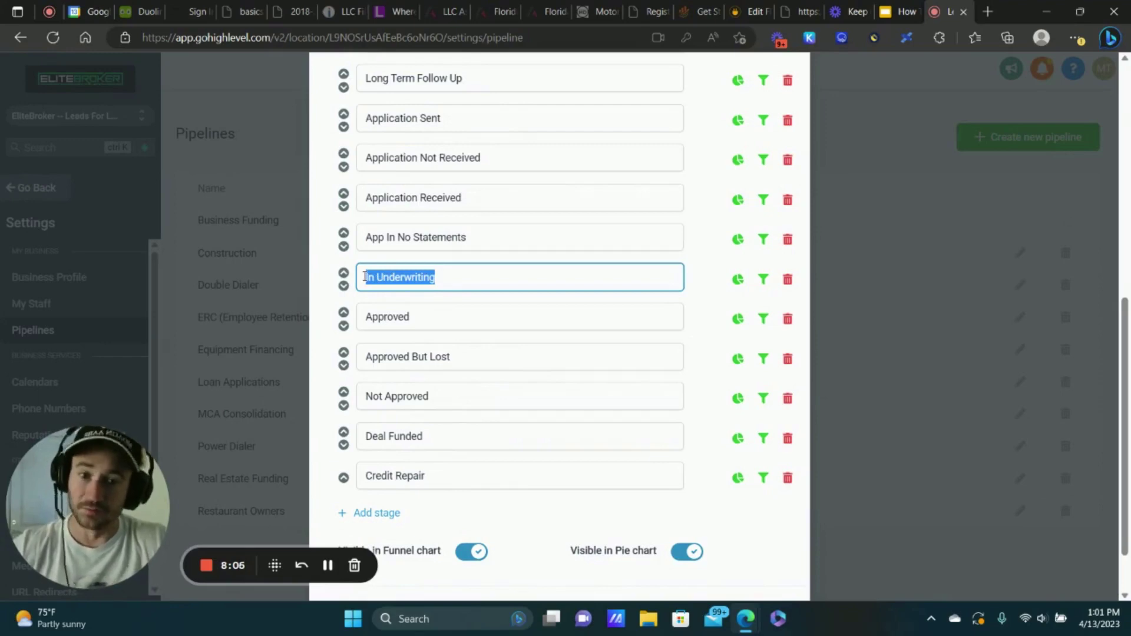
{"action": "left_click", "coordinate": [488, 281]}
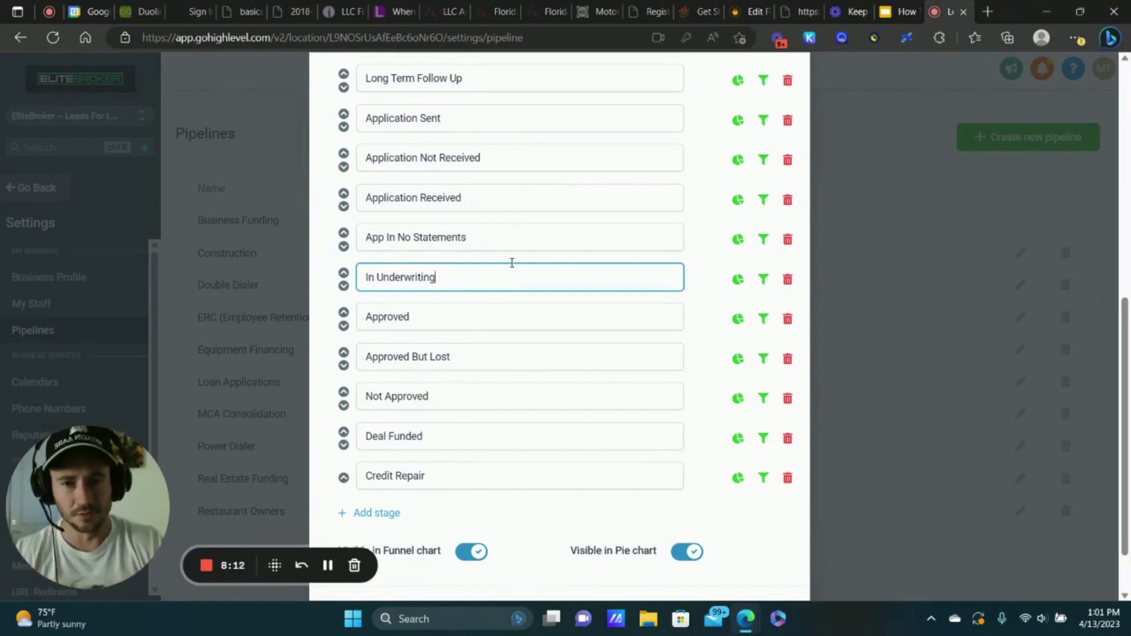
{"action": "left_click_drag", "start_coordinate": [439, 316], "coordinate": [364, 317]}
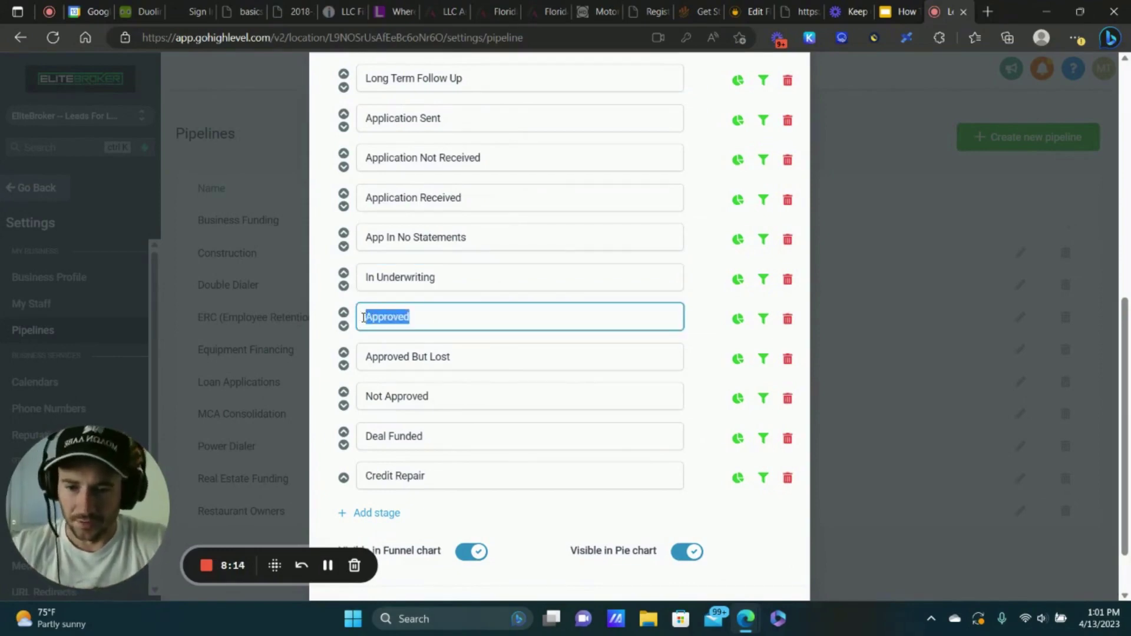
{"action": "left_click_drag", "start_coordinate": [493, 356], "coordinate": [366, 357]}
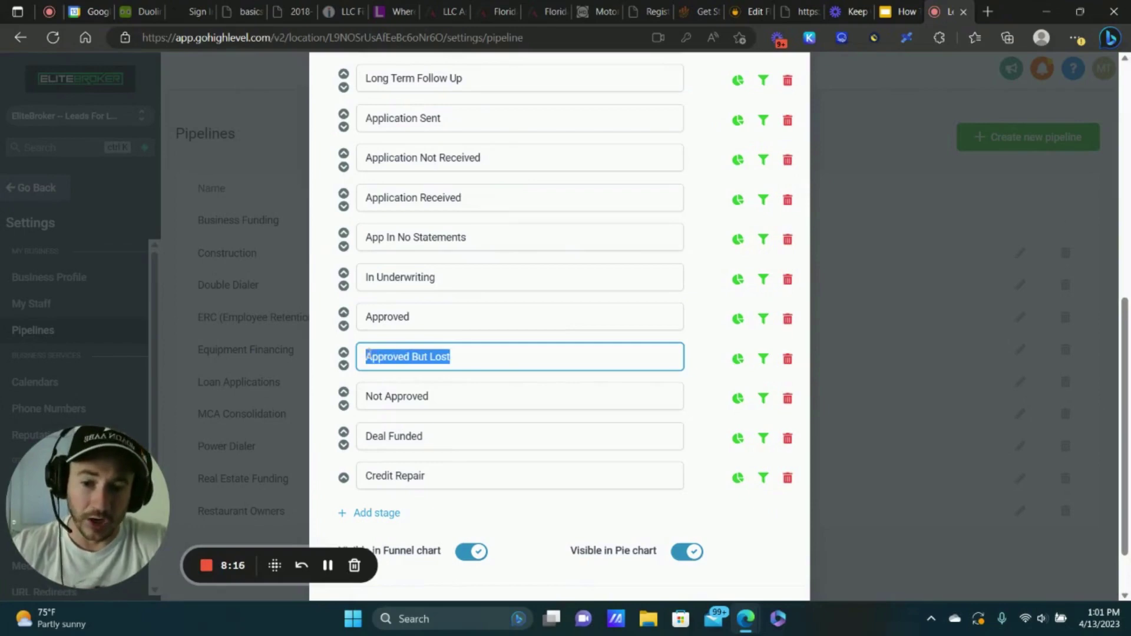
{"action": "left_click", "coordinate": [476, 354]}
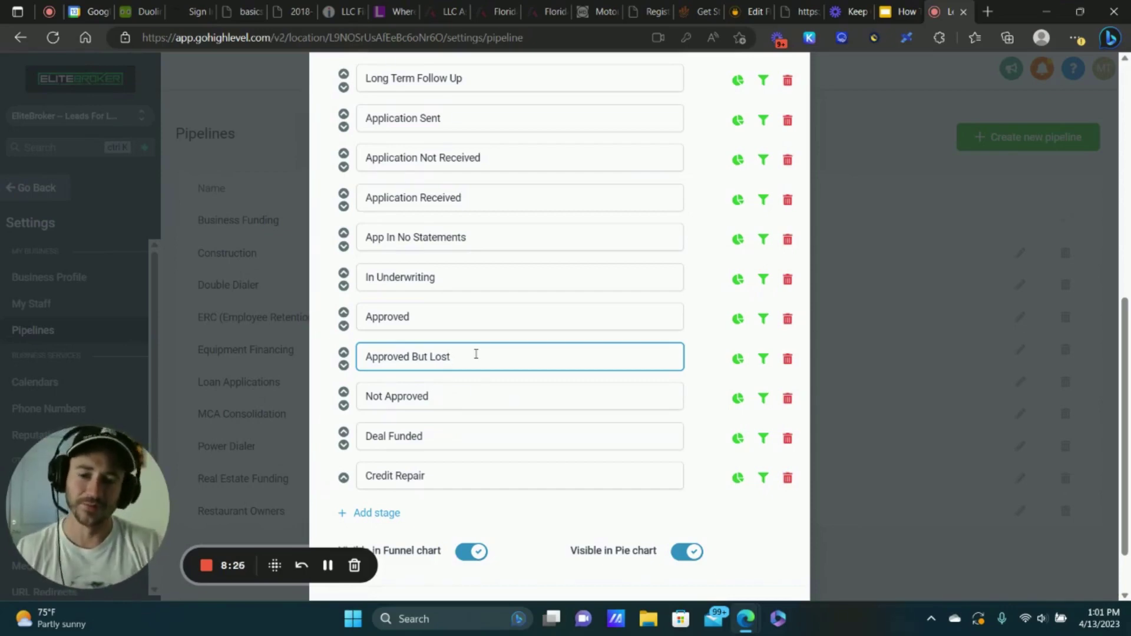
{"action": "left_click_drag", "start_coordinate": [434, 396], "coordinate": [358, 398]}
{"action": "left_click_drag", "start_coordinate": [445, 436], "coordinate": [369, 437]}
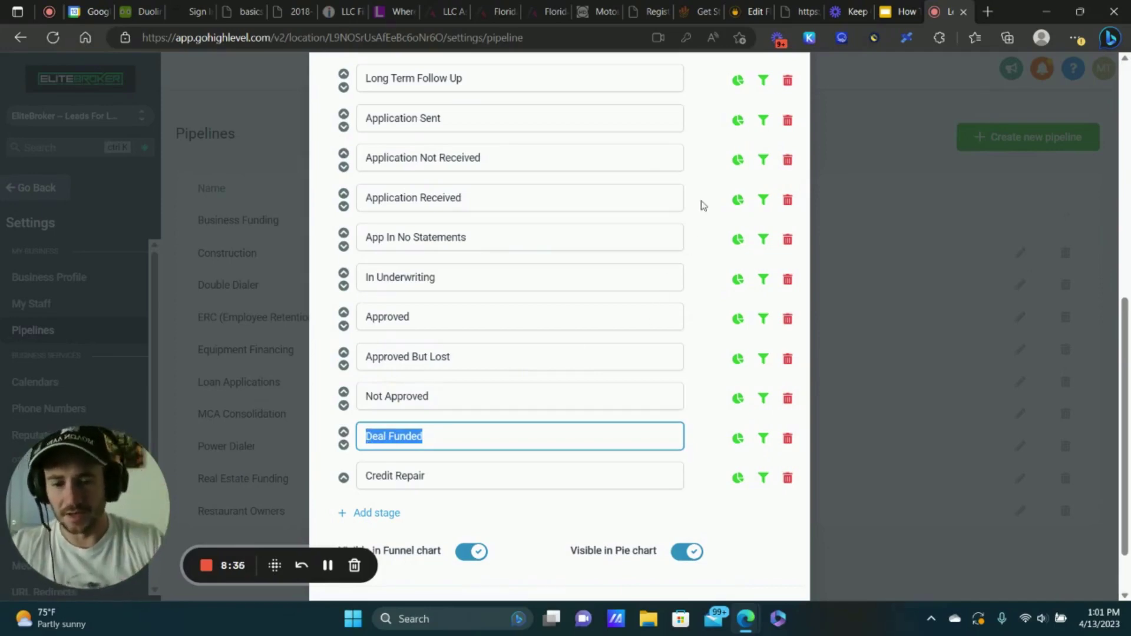
- Review the full Business Funding stage list from first to last, including the chart visibility options
{"action": "scroll", "coordinate": [703, 205], "scroll_direction": "down", "scroll_amount": 1}
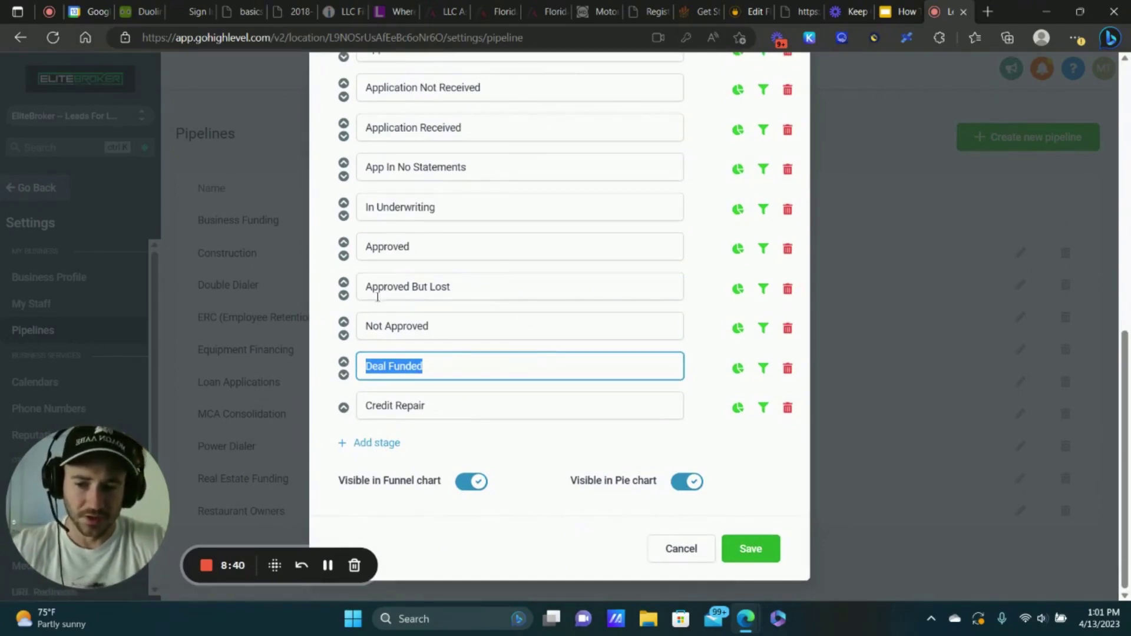
{"action": "left_click", "coordinate": [715, 196]}
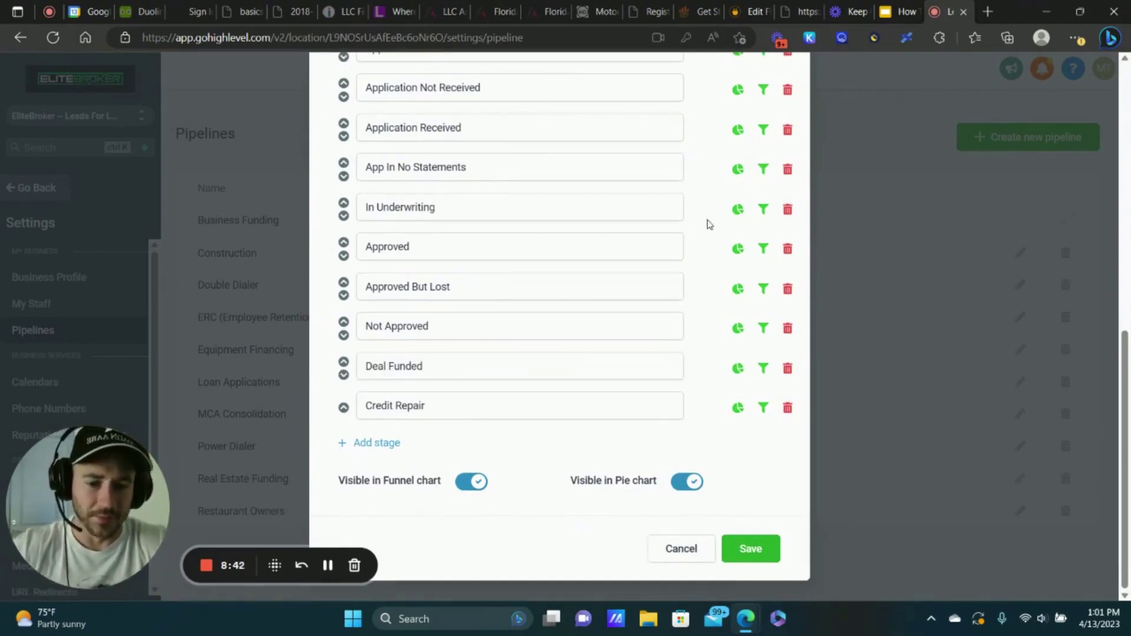
{"action": "scroll", "coordinate": [709, 224], "scroll_direction": "up", "scroll_amount": 15}
{"action": "scroll", "coordinate": [709, 223], "scroll_direction": "down", "scroll_amount": 12}
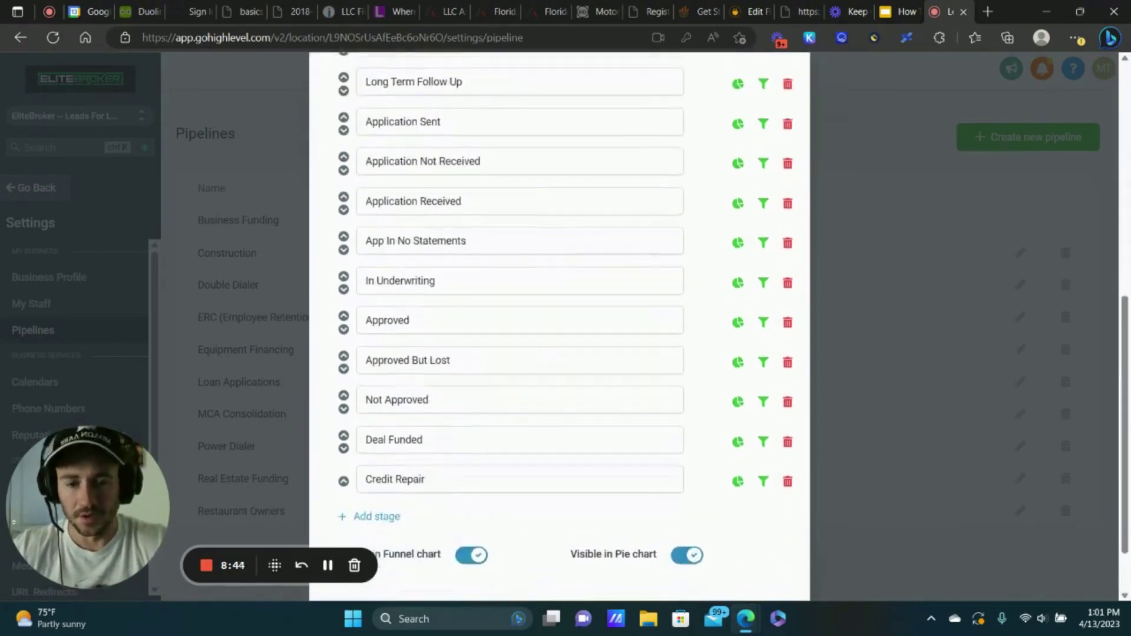
{"action": "scroll", "coordinate": [682, 397], "scroll_direction": "up", "scroll_amount": 12}
{"action": "scroll", "coordinate": [712, 202], "scroll_direction": "down", "scroll_amount": 15}
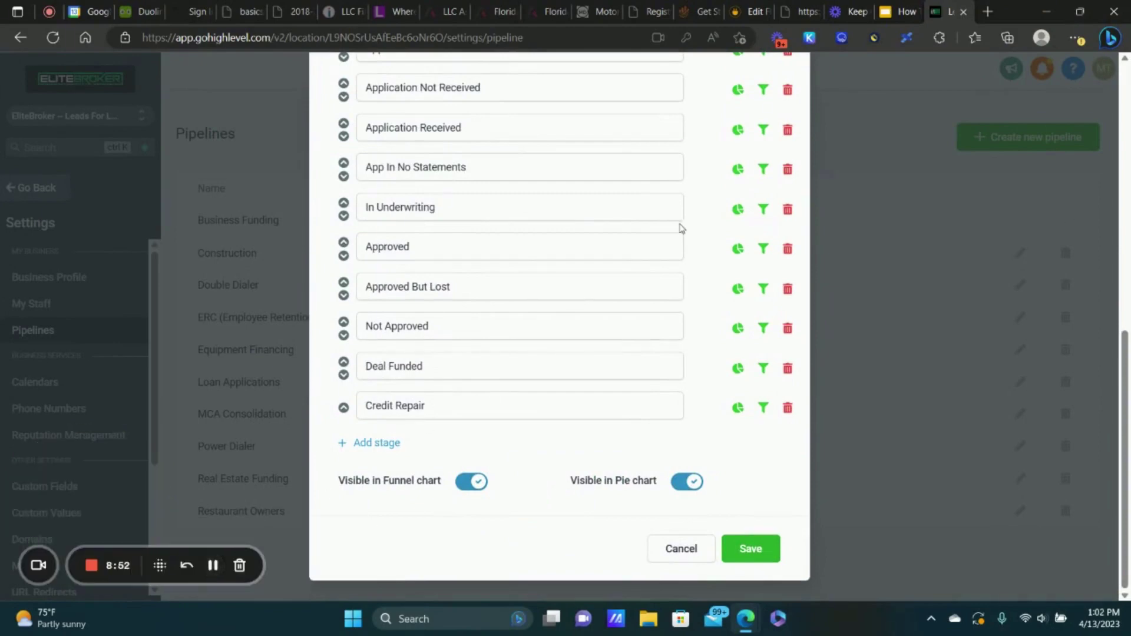
{"action": "scroll", "coordinate": [783, 308], "scroll_direction": "up", "scroll_amount": 10}
- Close the pipeline editor without saving, leave the settings and open the Automation workflow list
{"action": "left_click", "coordinate": [788, 98]}
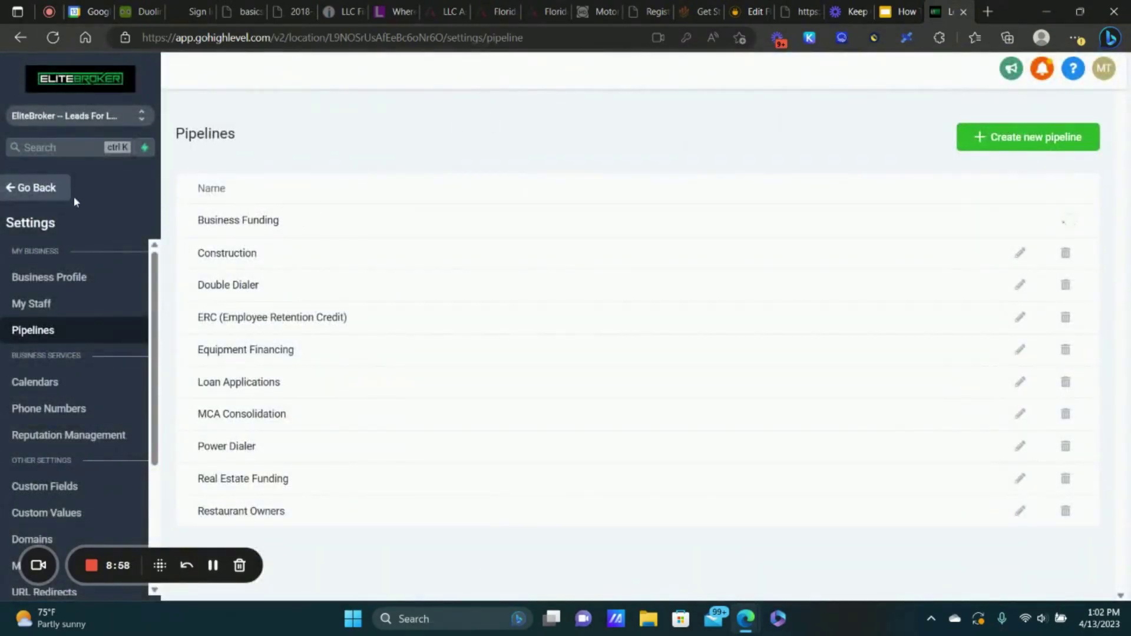
{"action": "left_click", "coordinate": [59, 197]}
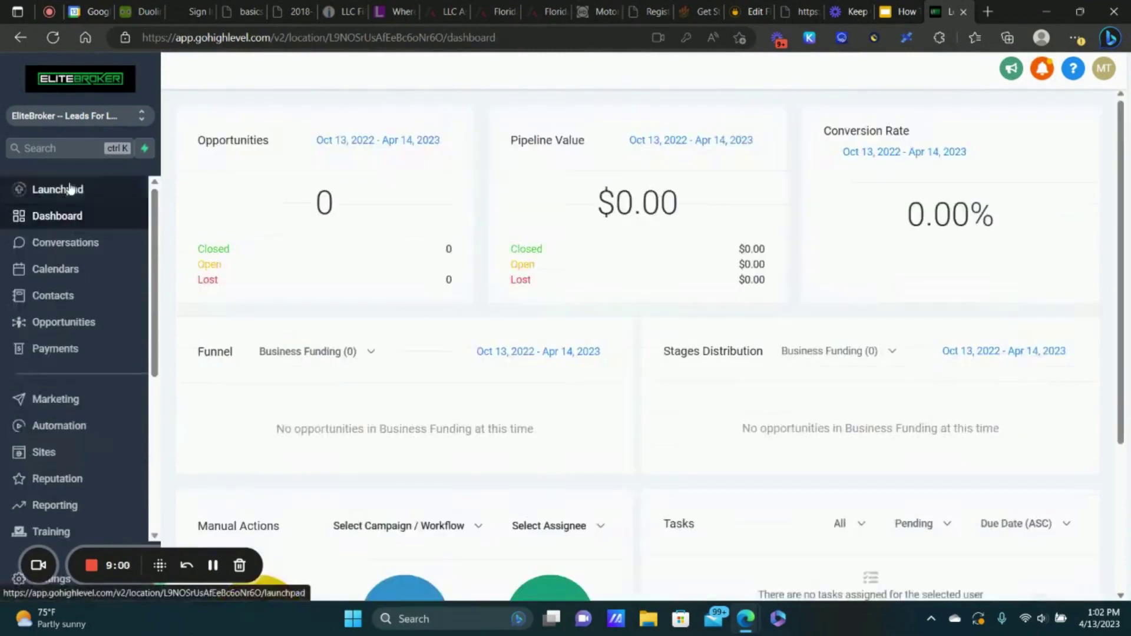
{"action": "left_click", "coordinate": [55, 432]}
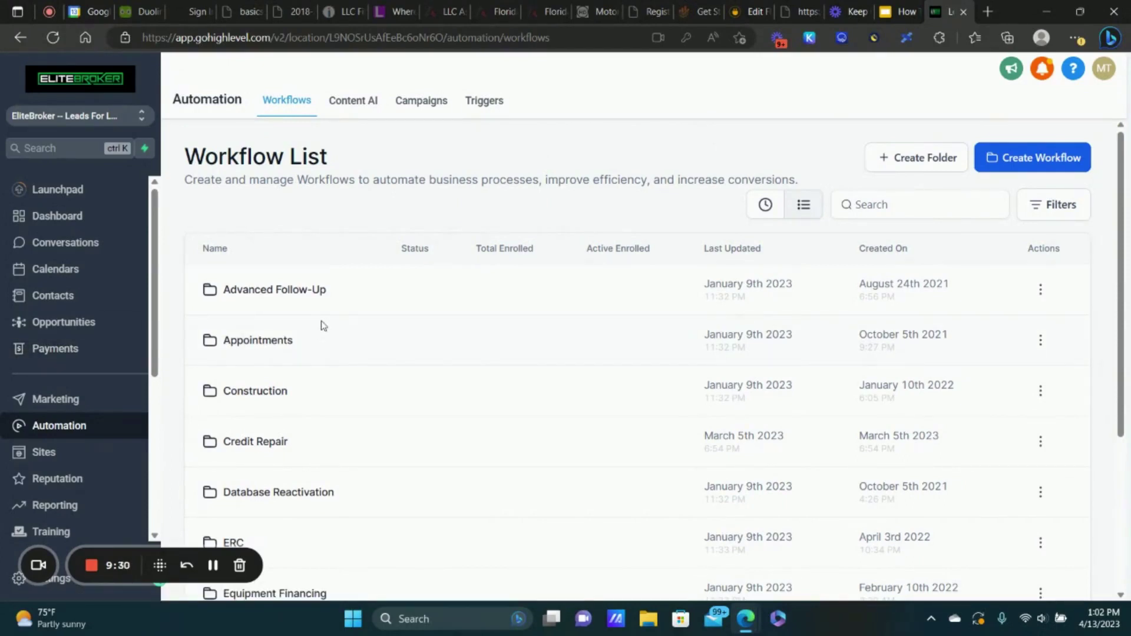
- Look through the workflow folders and open the Advanced Follow-Up folder
{"action": "scroll", "coordinate": [348, 229], "scroll_direction": "down", "scroll_amount": 1}
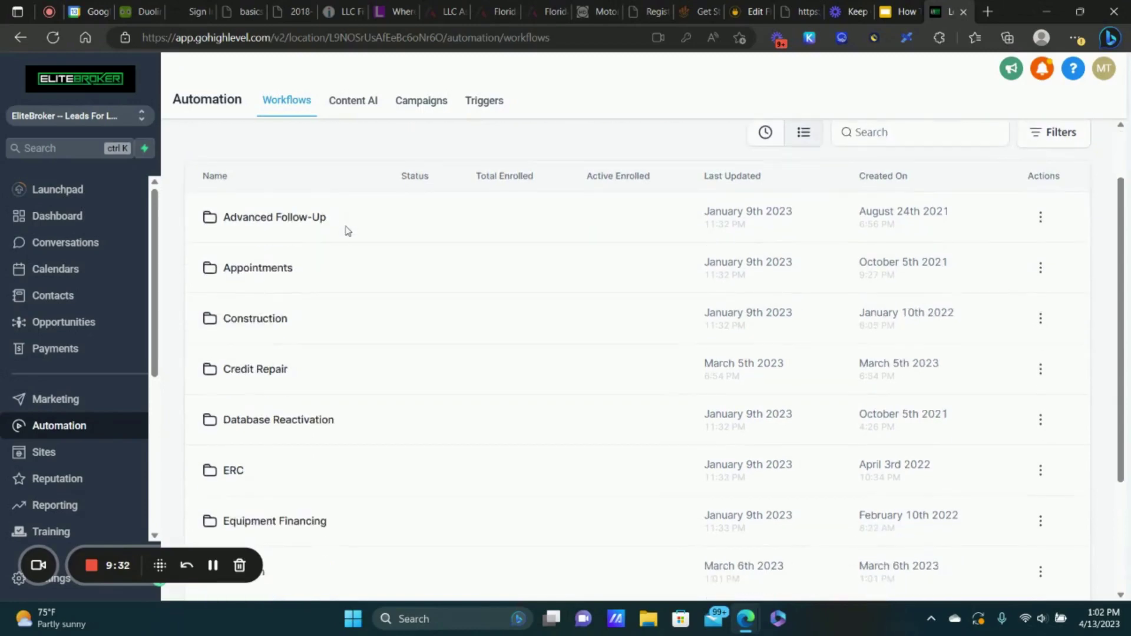
{"action": "scroll", "coordinate": [263, 307], "scroll_direction": "down", "scroll_amount": 2}
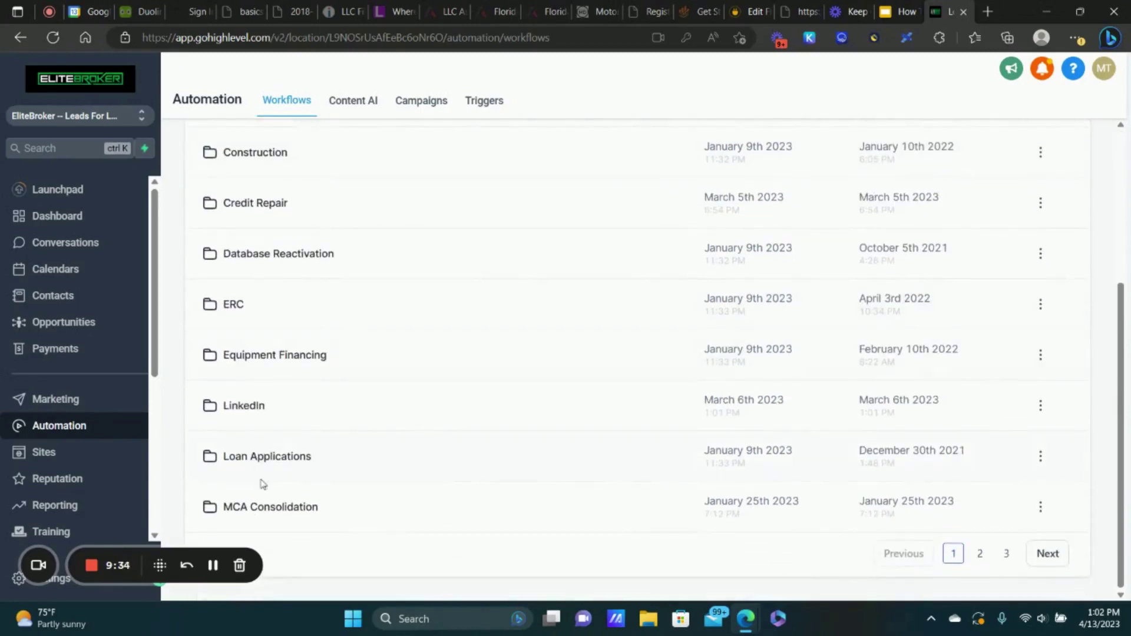
{"action": "scroll", "coordinate": [289, 354], "scroll_direction": "up", "scroll_amount": 3}
{"action": "scroll", "coordinate": [252, 262], "scroll_direction": "down", "scroll_amount": 3}
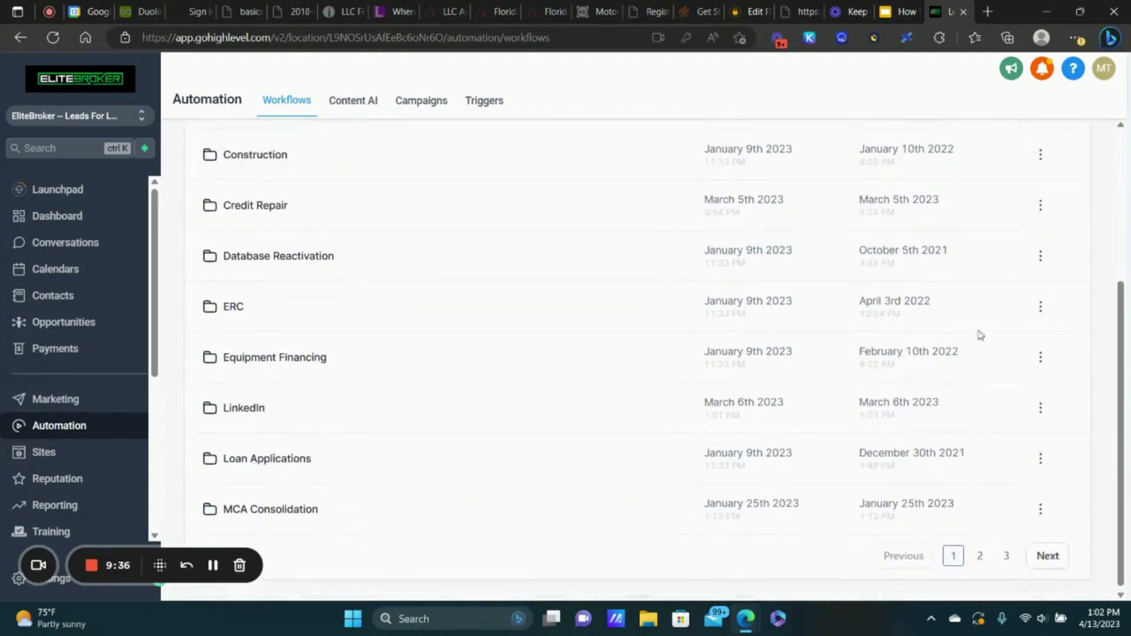
{"action": "scroll", "coordinate": [421, 323], "scroll_direction": "up", "scroll_amount": 4}
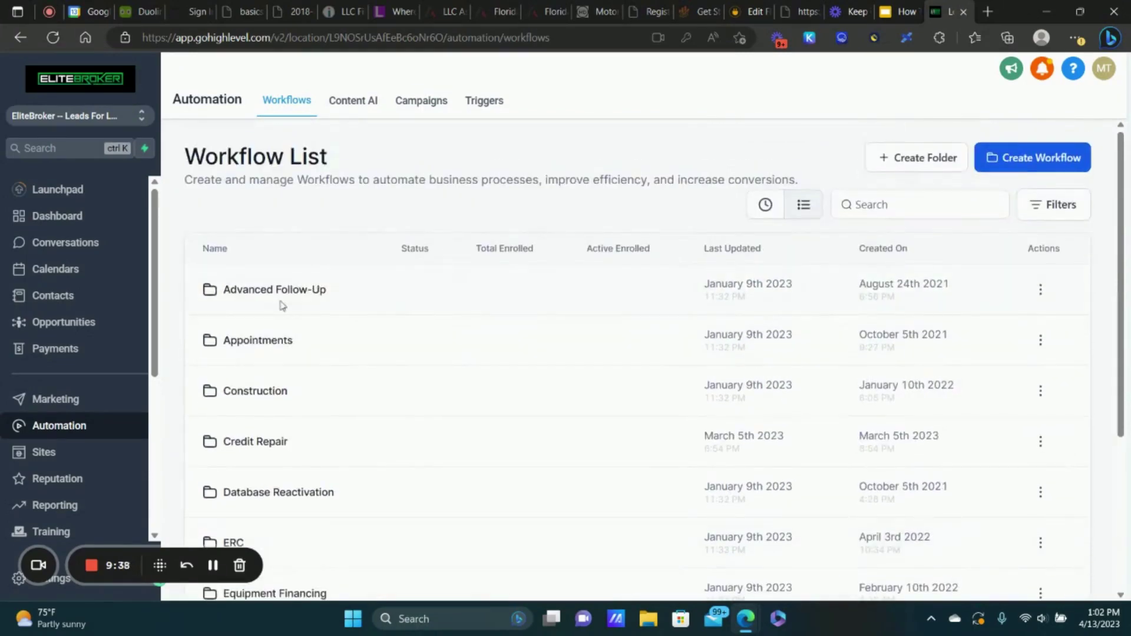
{"action": "left_click", "coordinate": [264, 291]}
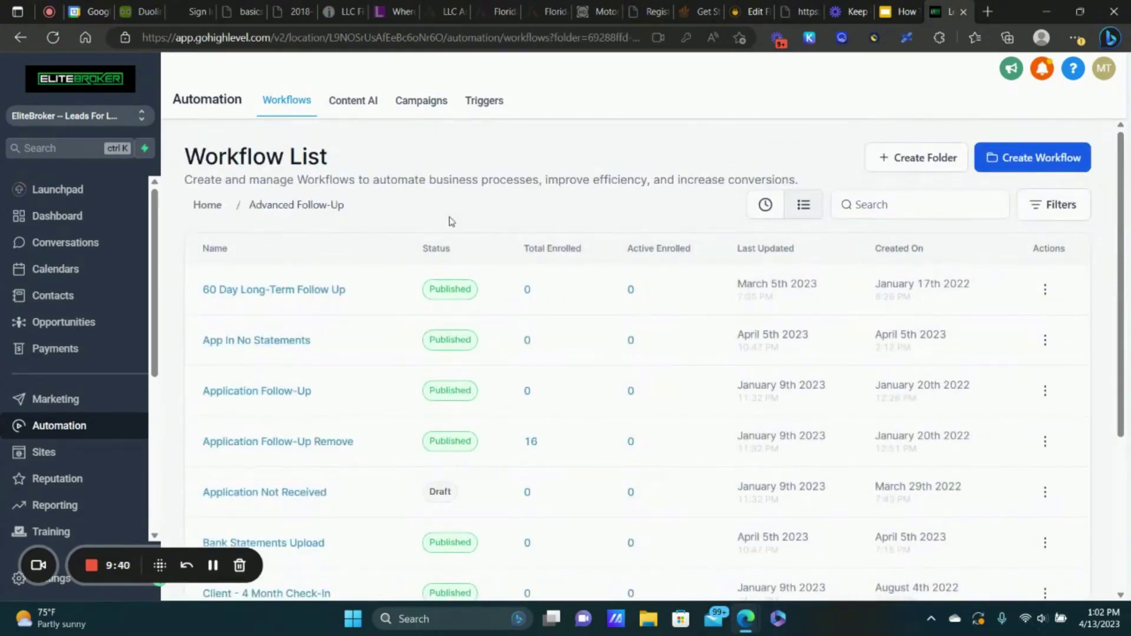
- Review the Advanced Follow-Up workflows, then open App In No Statements and look over its triggers and actions
{"action": "scroll", "coordinate": [436, 227], "scroll_direction": "down", "scroll_amount": 5}
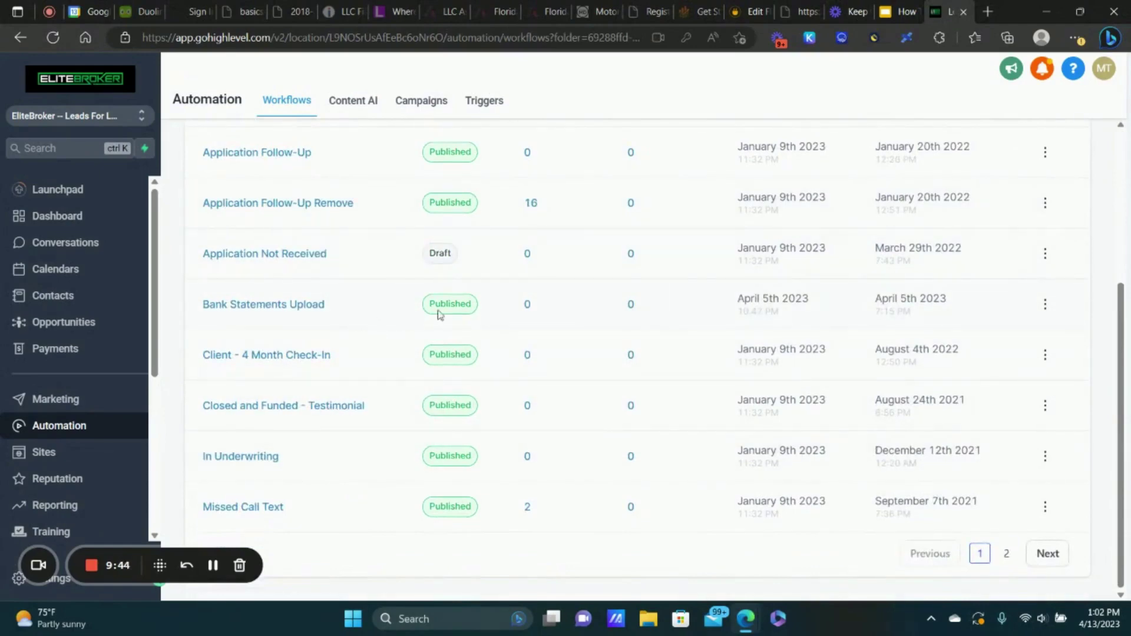
{"action": "scroll", "coordinate": [268, 236], "scroll_direction": "up", "scroll_amount": 5}
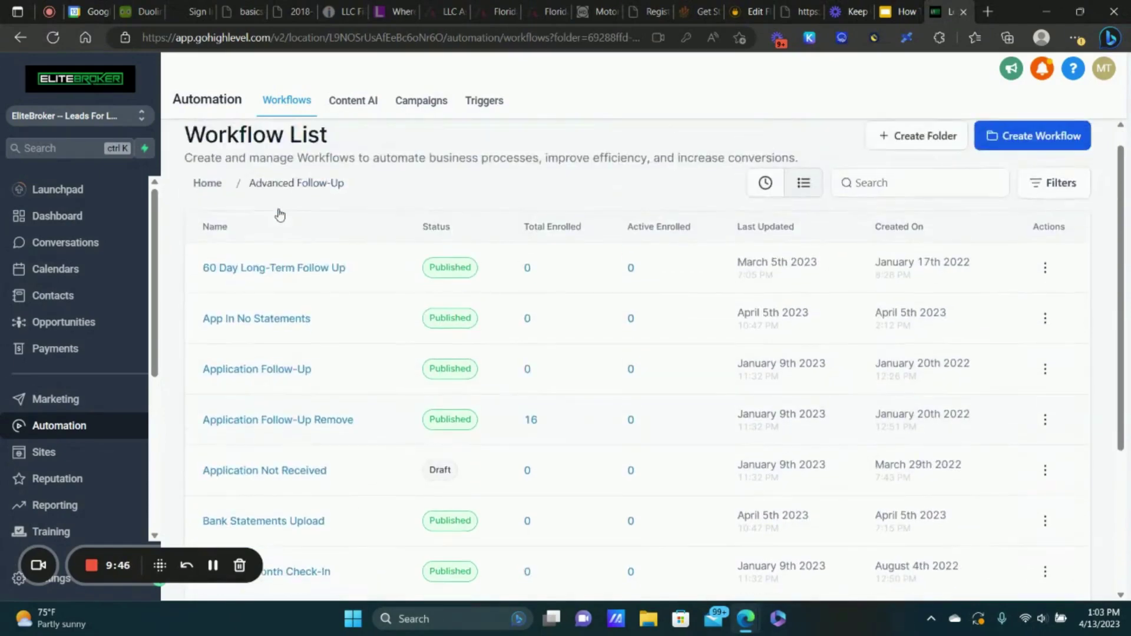
{"action": "left_click", "coordinate": [303, 319]}
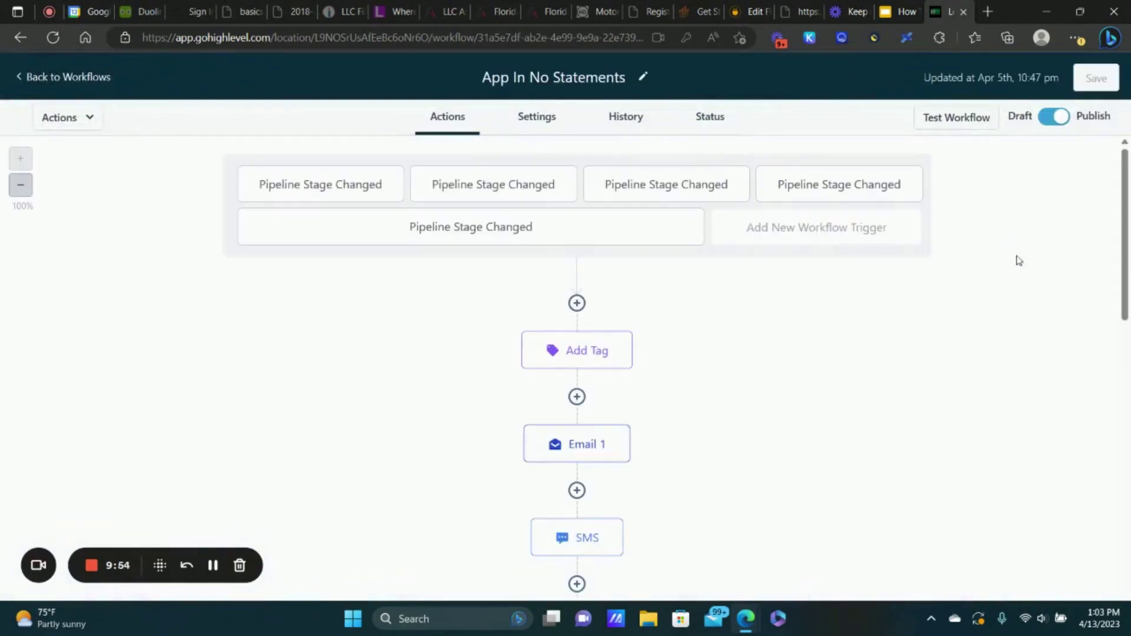
{"action": "scroll", "coordinate": [965, 320], "scroll_direction": "down", "scroll_amount": 7}
{"action": "scroll", "coordinate": [952, 274], "scroll_direction": "up", "scroll_amount": 7}
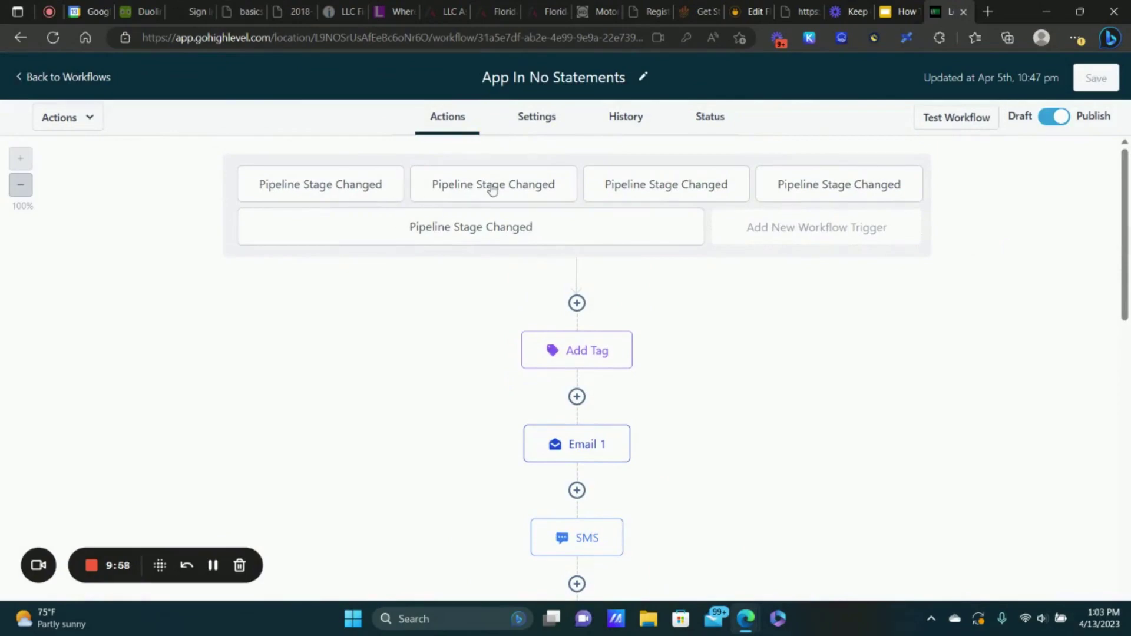
- Inspect the first Pipeline Stage Changed trigger's filters and search the available workflow triggers for "pi", without saving anything
{"action": "left_click", "coordinate": [355, 194]}
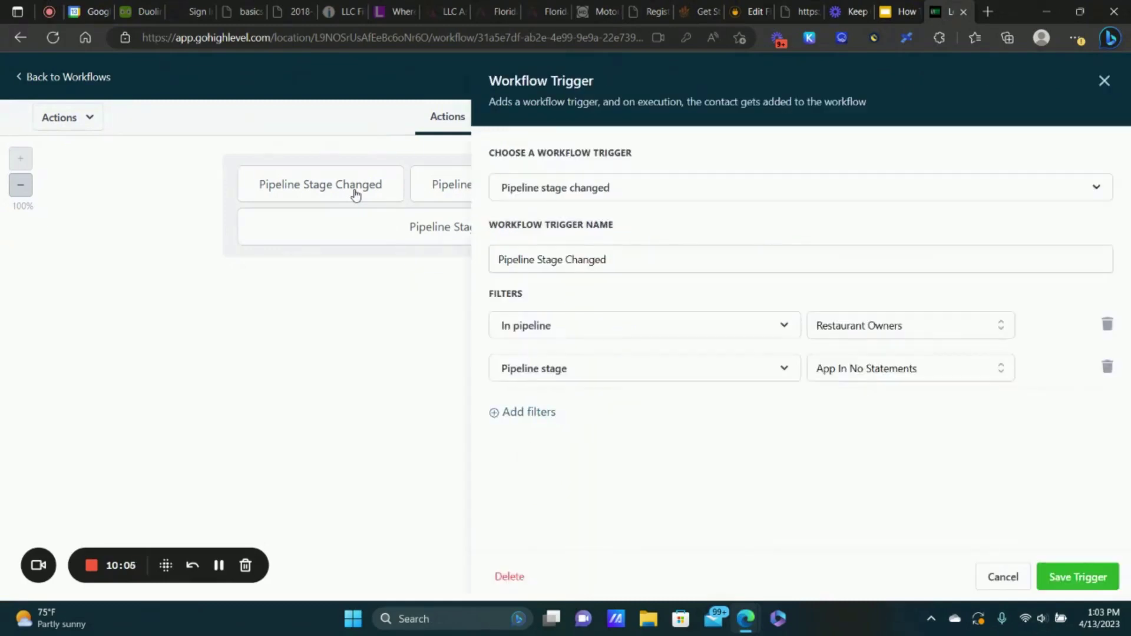
{"action": "left_click", "coordinate": [997, 572]}
{"action": "left_click", "coordinate": [769, 233]}
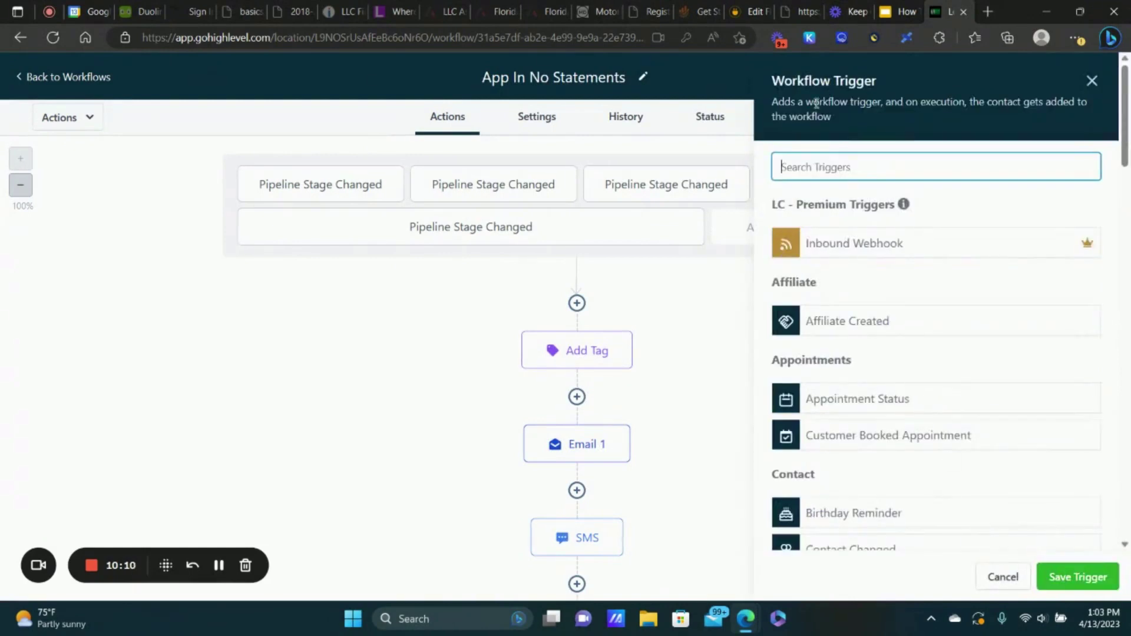
{"action": "type", "text": "pi"}
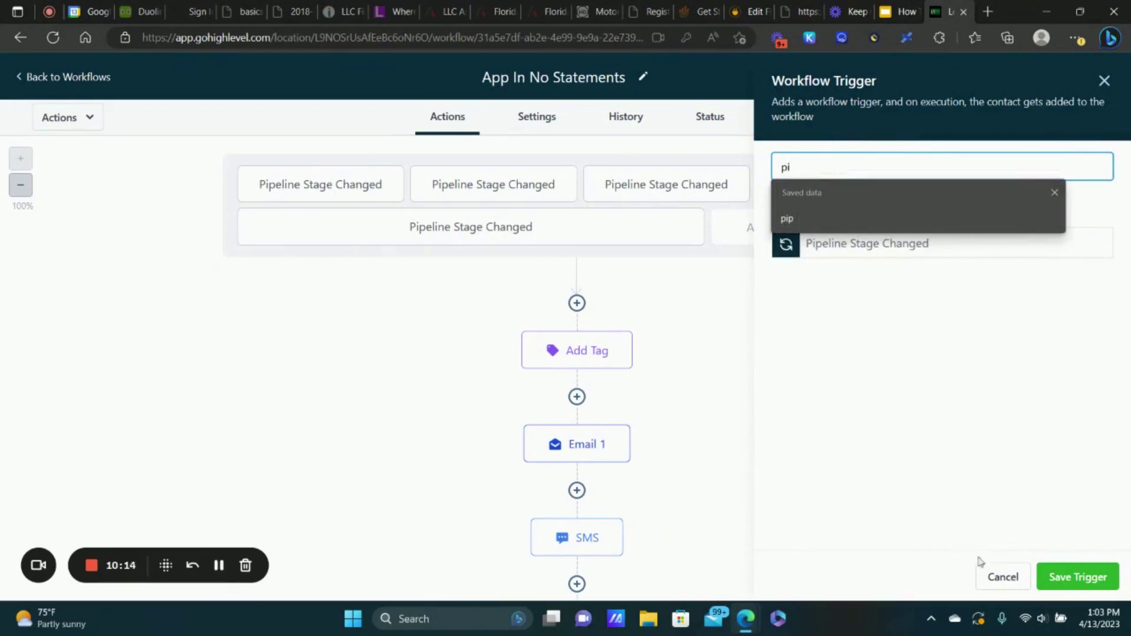
{"action": "left_click", "coordinate": [989, 571]}
- Inspect the fourth Pipeline Stage Changed trigger's pipeline and stage filters, leaving the trigger and workflow actions unchanged
{"action": "left_click", "coordinate": [798, 183]}
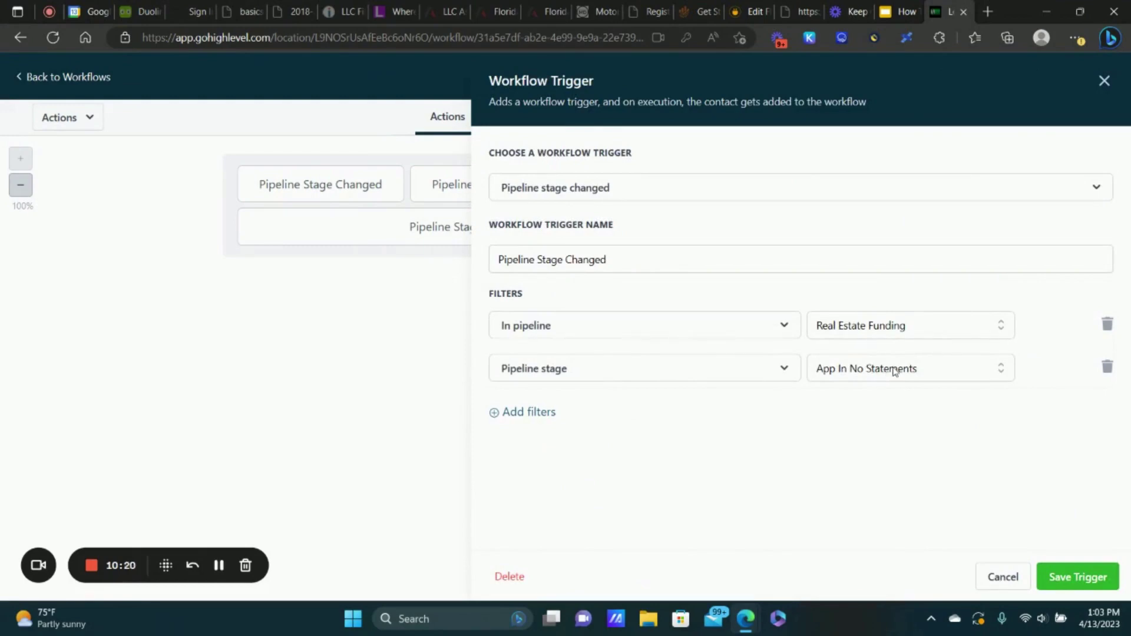
{"action": "left_click", "coordinate": [1003, 576]}
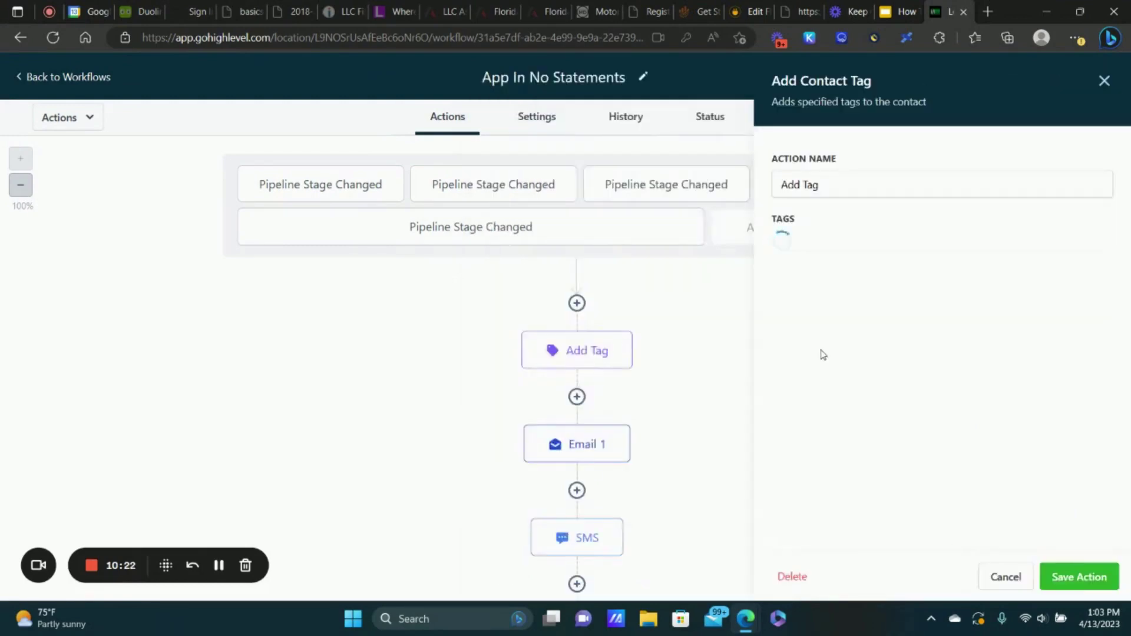
{"action": "left_click", "coordinate": [1011, 576]}
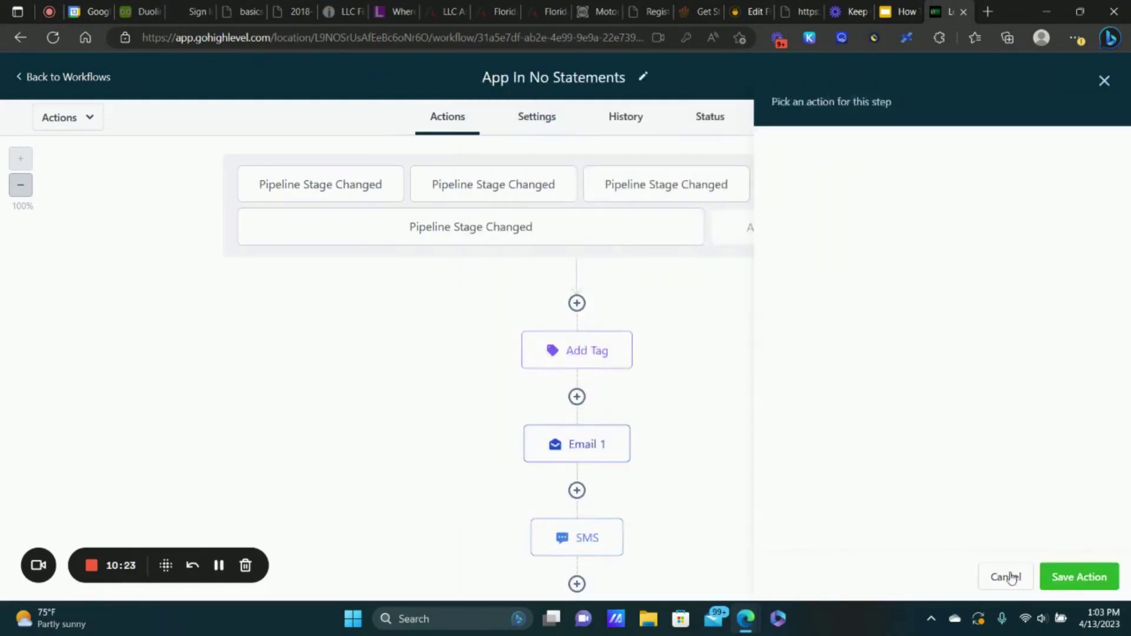
- Leave the workflow and look across the Business Funding opportunities board as far as the App In No Statements stage
{"action": "left_click", "coordinate": [91, 79]}
{"action": "left_click", "coordinate": [73, 323]}
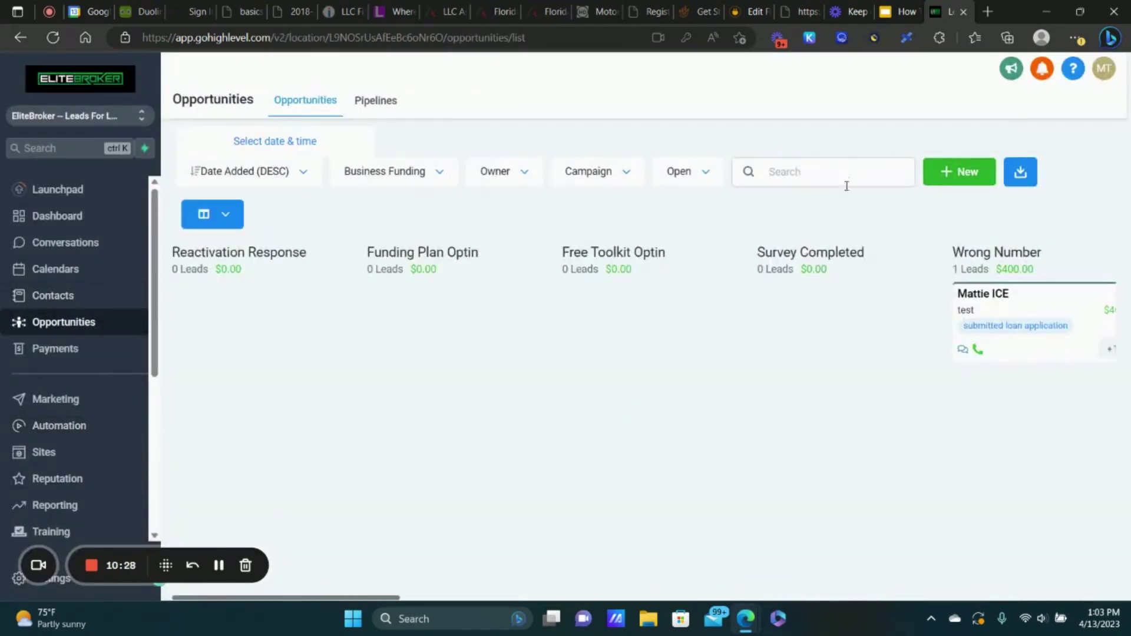
{"action": "scroll", "coordinate": [635, 369], "scroll_direction": "right", "scroll_amount": 15}
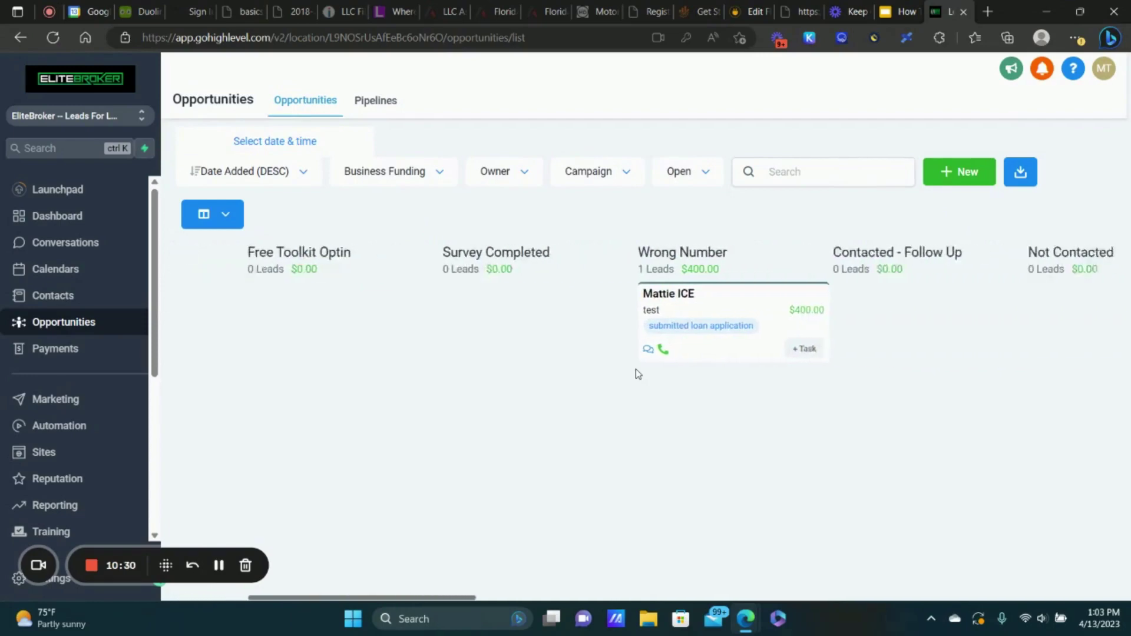
{"action": "scroll", "coordinate": [635, 369], "scroll_direction": "right", "scroll_amount": 12}
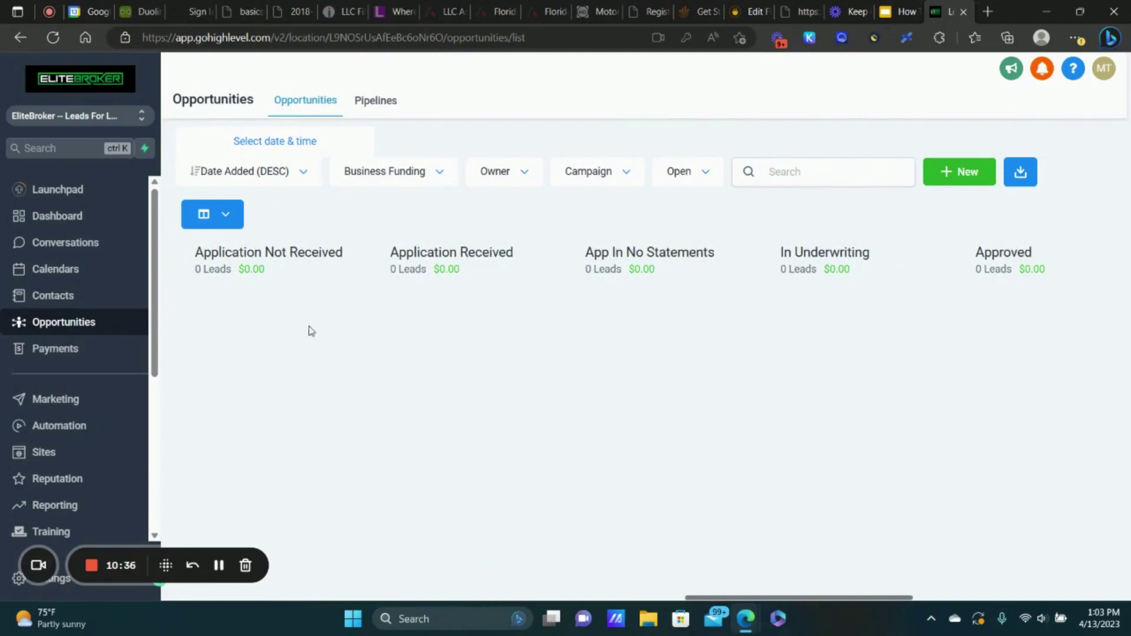
- Edit the test lead in the Wrong Number stage, set its stage to App In No Statements and update the opportunity
{"action": "left_click_drag", "start_coordinate": [867, 603], "coordinate": [530, 592]}
{"action": "left_click_drag", "start_coordinate": [468, 299], "coordinate": [488, 318]}
{"action": "left_click", "coordinate": [489, 318]}
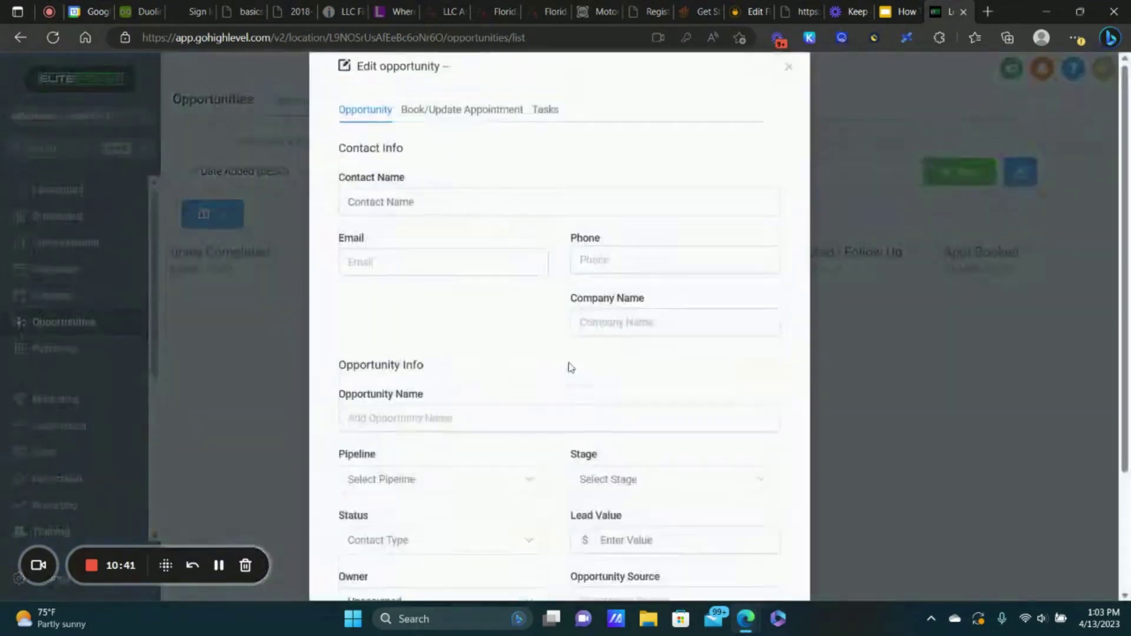
{"action": "scroll", "coordinate": [596, 330], "scroll_direction": "down", "scroll_amount": 3}
{"action": "left_click", "coordinate": [653, 331]}
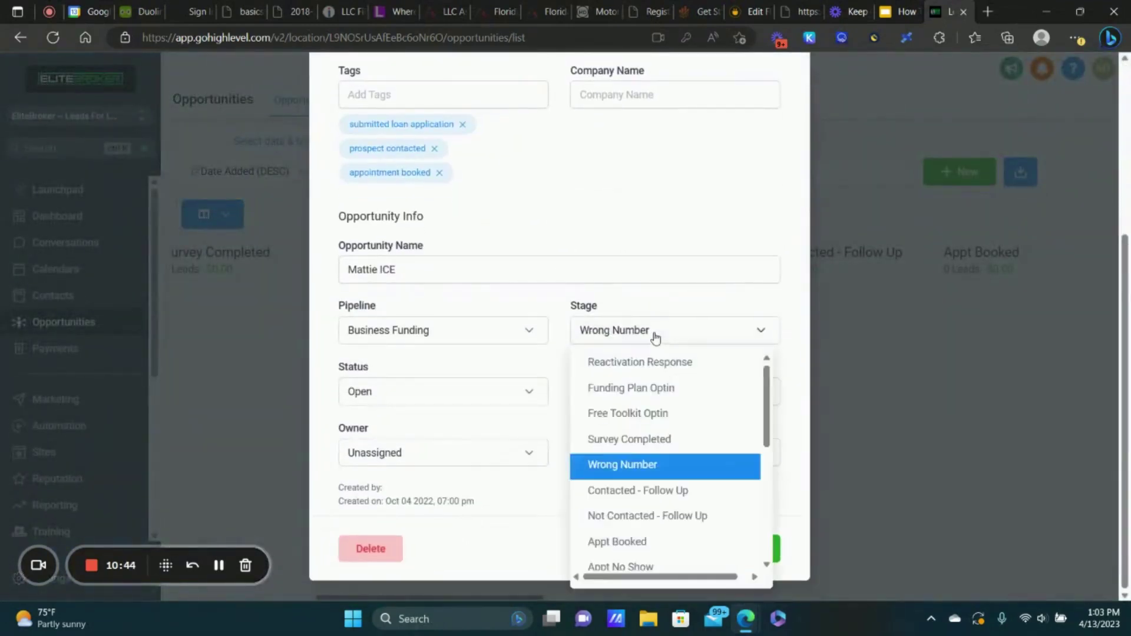
{"action": "scroll", "coordinate": [659, 421], "scroll_direction": "down", "scroll_amount": 5}
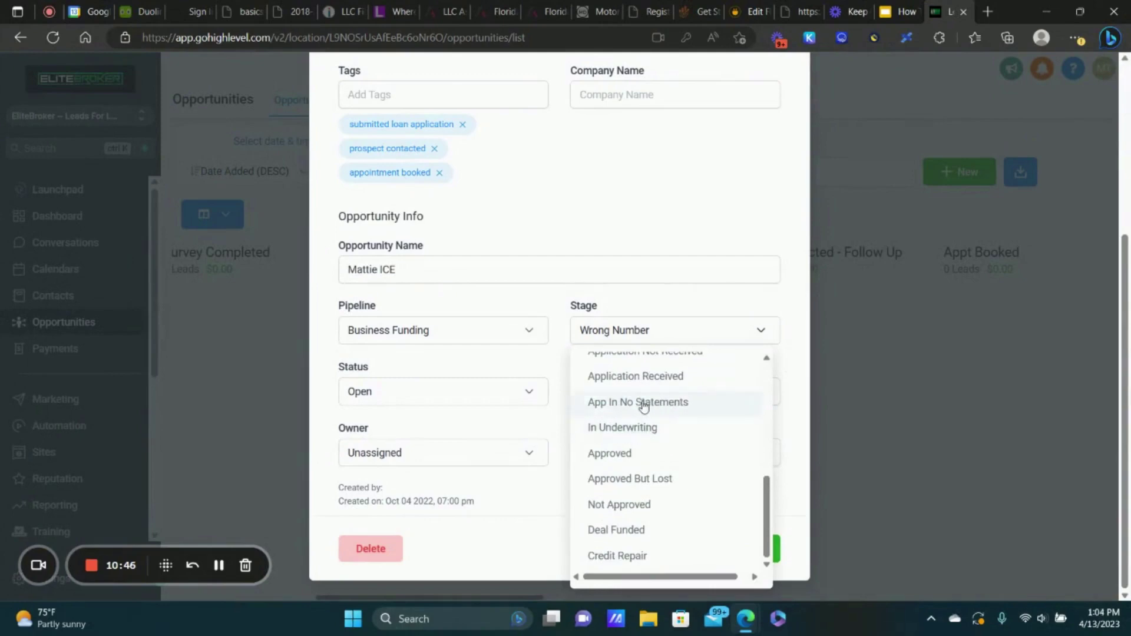
{"action": "left_click", "coordinate": [640, 402]}
{"action": "left_click", "coordinate": [751, 549]}
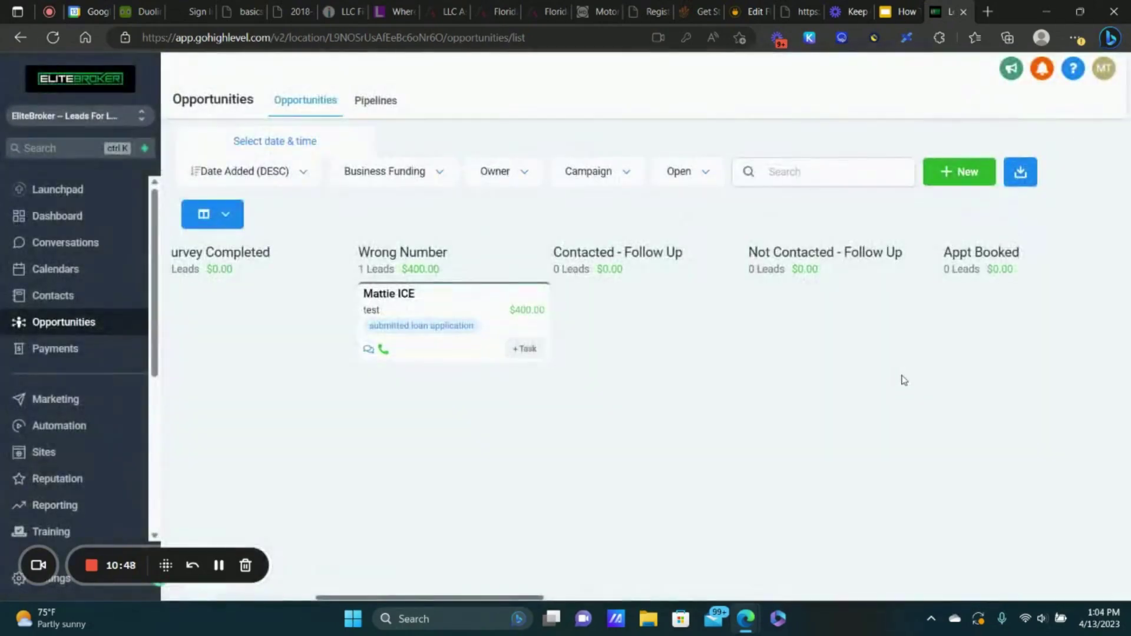
- Examine the App In No Statements column on the board and the stages around it
{"action": "scroll", "coordinate": [854, 380], "scroll_direction": "right", "scroll_amount": 4}
{"action": "scroll", "coordinate": [817, 380], "scroll_direction": "right", "scroll_amount": 8}
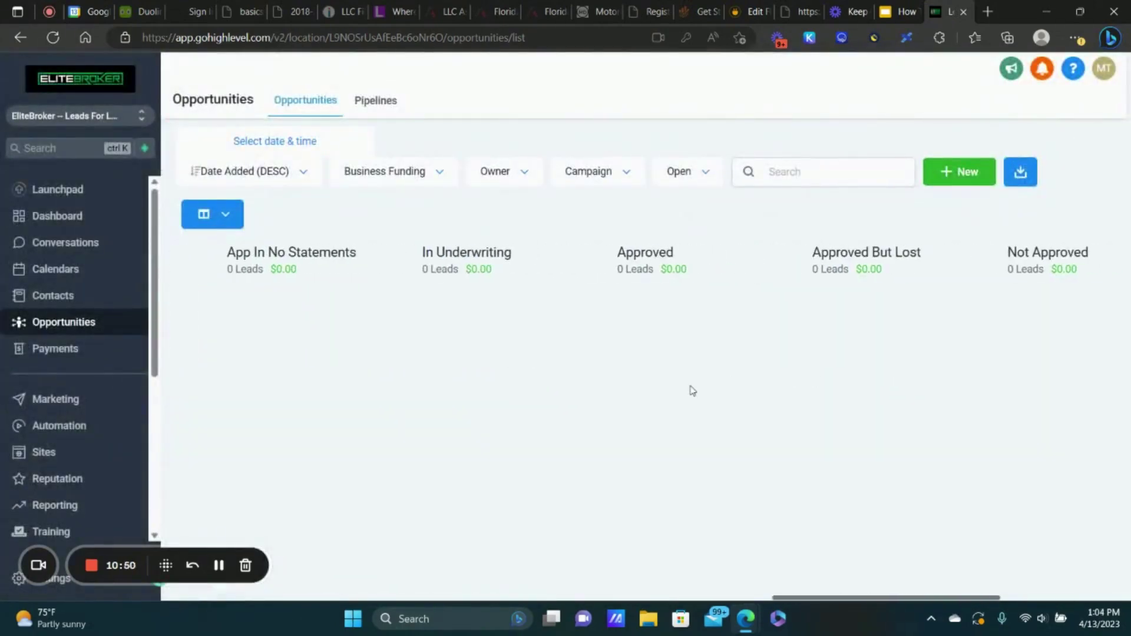
{"action": "scroll", "coordinate": [699, 384], "scroll_direction": "left", "scroll_amount": 8}
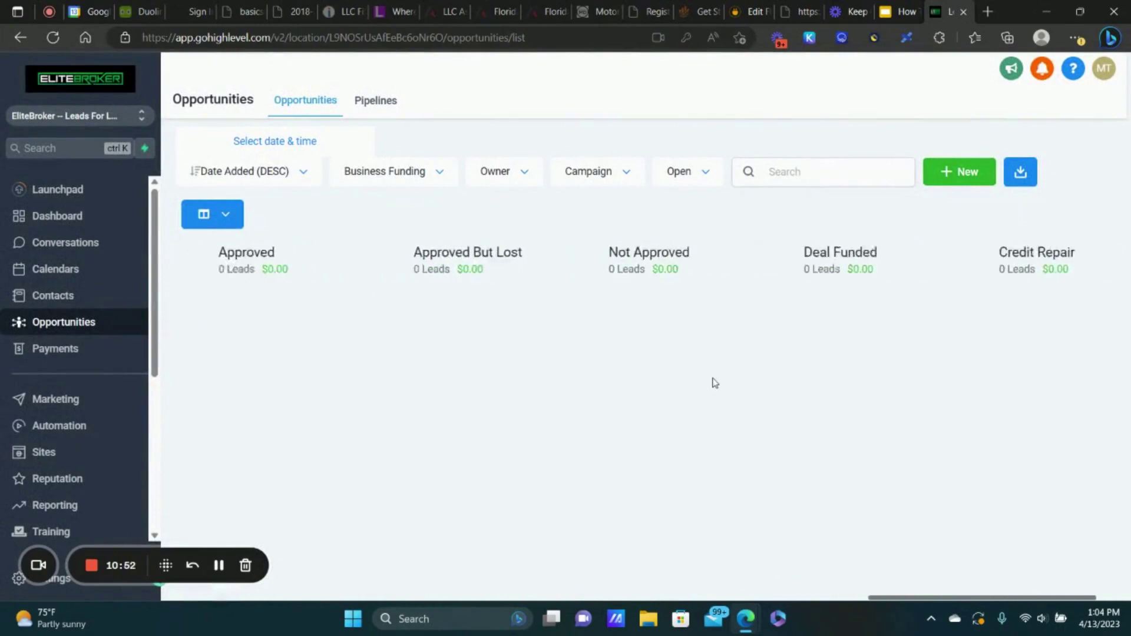
{"action": "scroll", "coordinate": [707, 324], "scroll_direction": "left", "scroll_amount": 2}
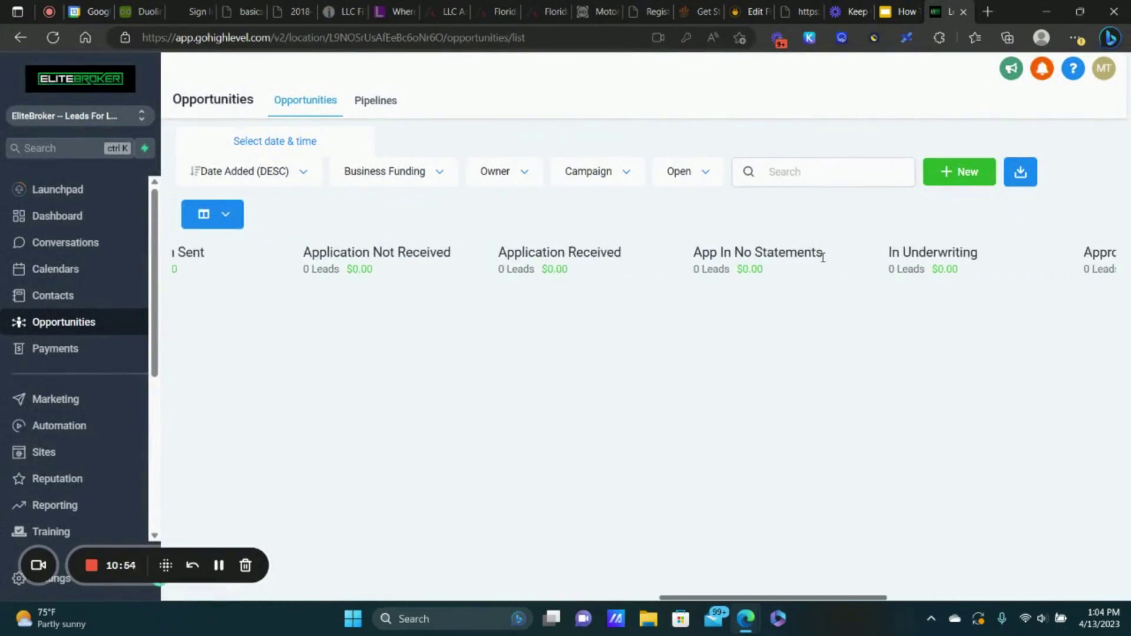
{"action": "left_click_drag", "start_coordinate": [817, 253], "coordinate": [697, 256]}
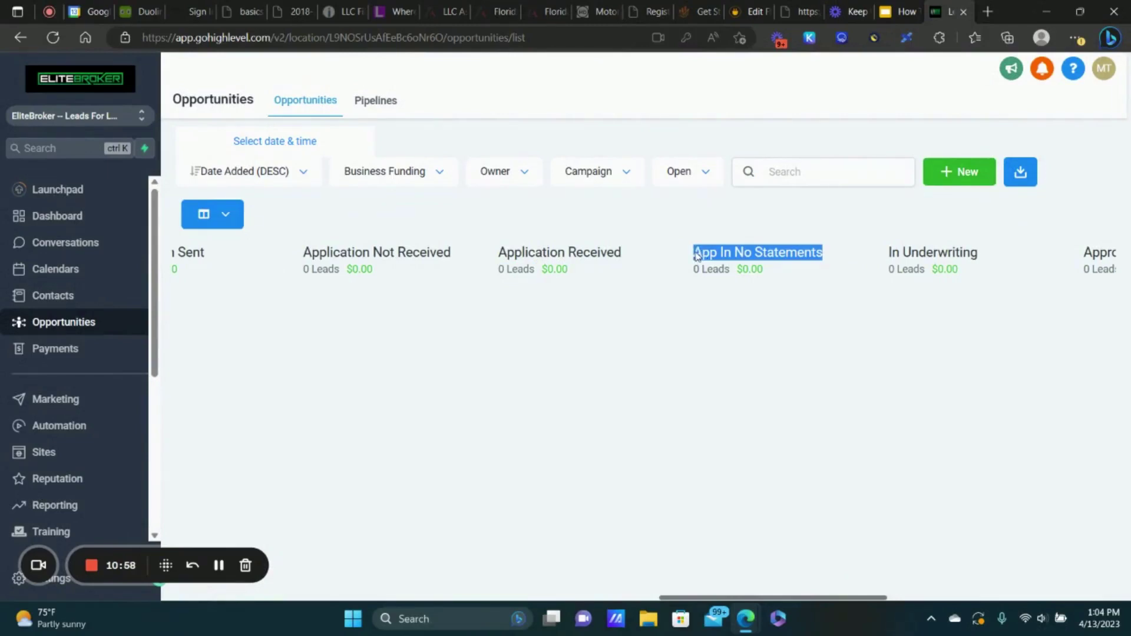
{"action": "left_click", "coordinate": [697, 256]}
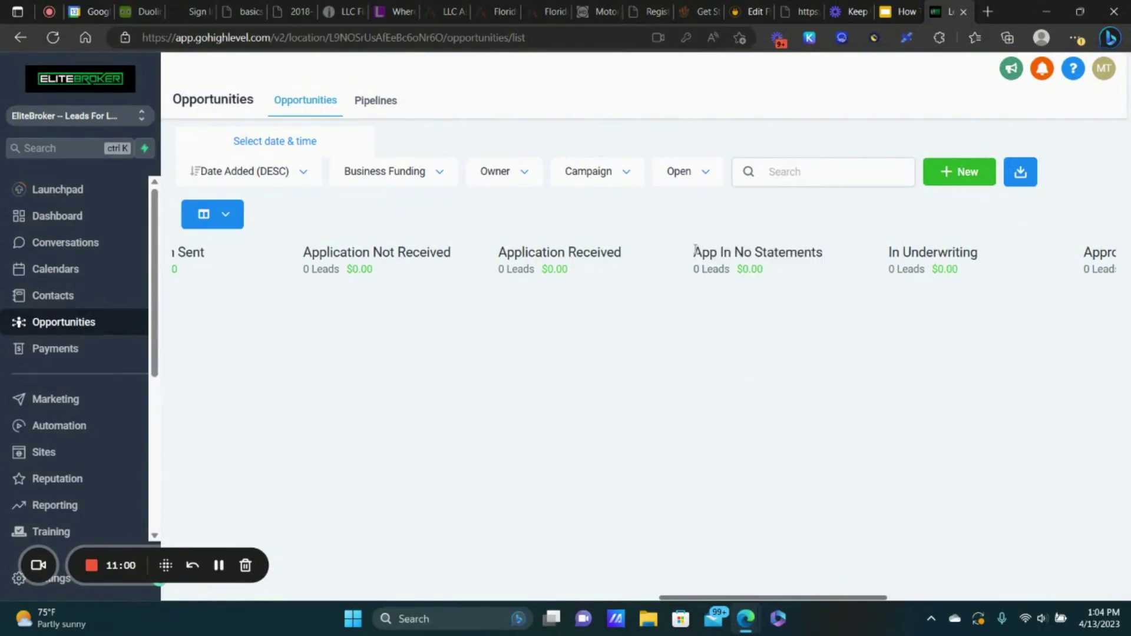
{"action": "left_click_drag", "start_coordinate": [695, 252], "coordinate": [826, 249]}
{"action": "left_click", "coordinate": [764, 330]}
- Reopen the App In No Statements workflow from the Advanced Follow-Up folder and view its action sequence
{"action": "left_click", "coordinate": [78, 428]}
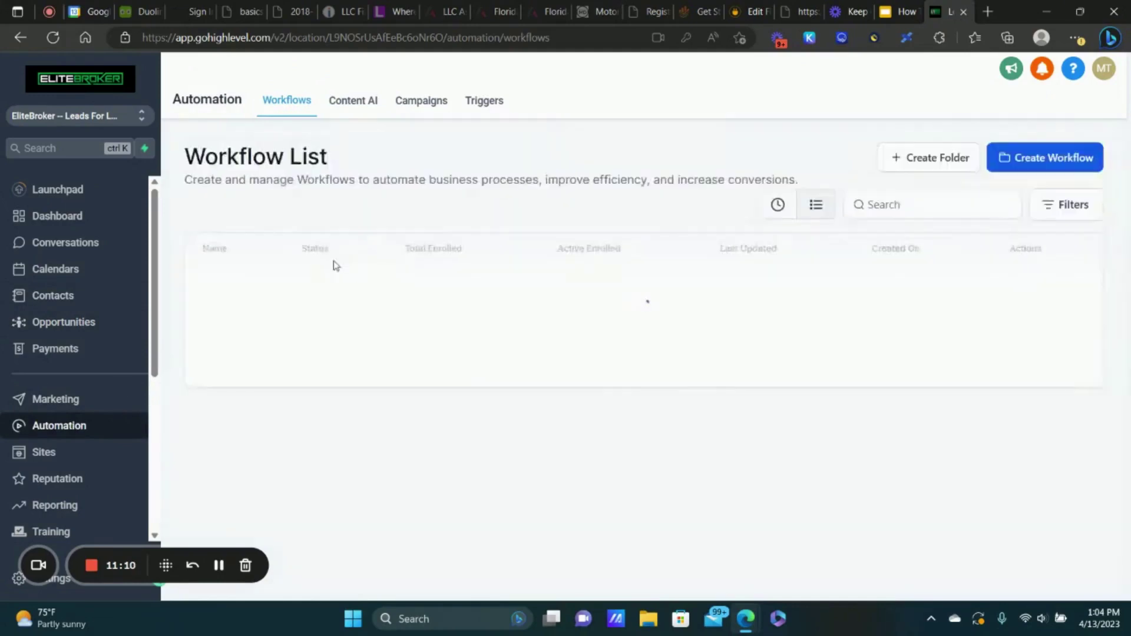
{"action": "left_click", "coordinate": [304, 290]}
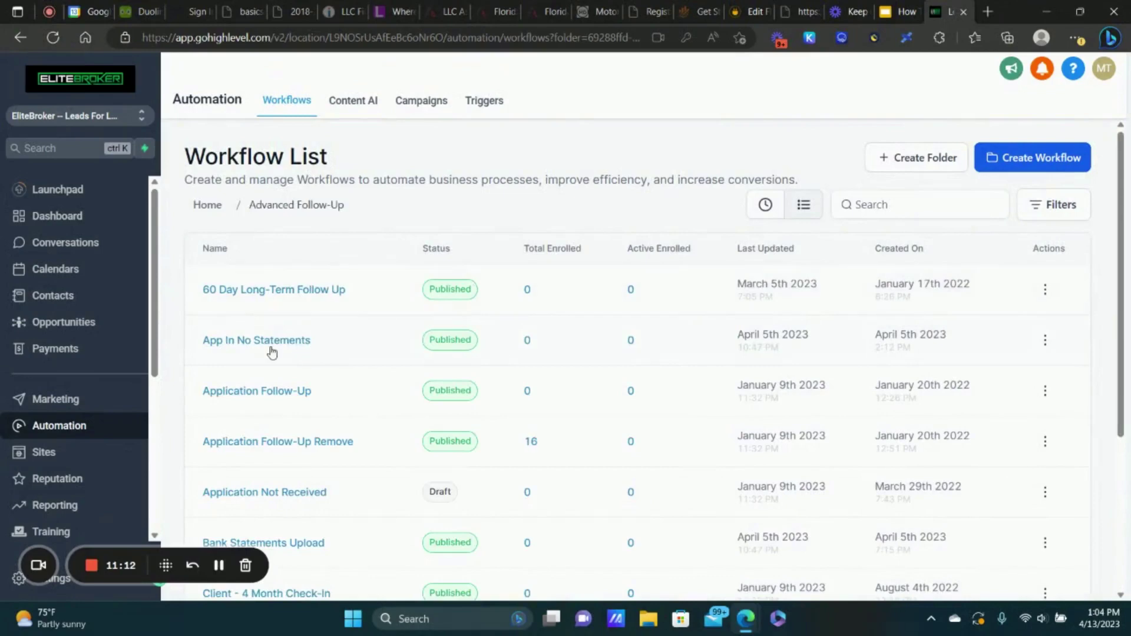
{"action": "left_click", "coordinate": [272, 342]}
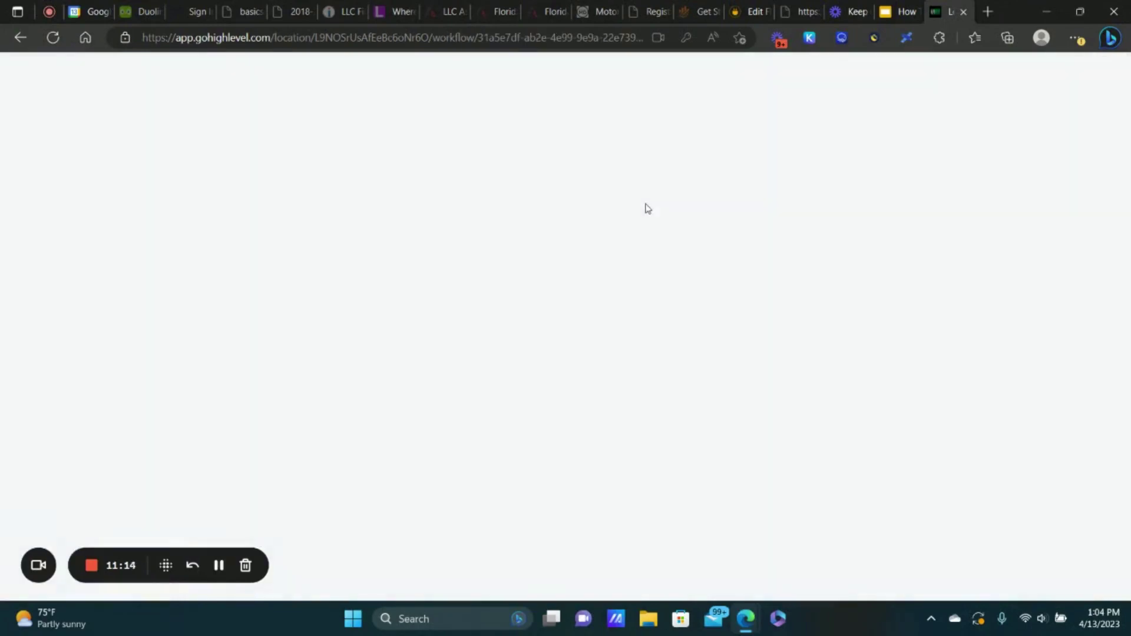
{"action": "scroll", "coordinate": [733, 295], "scroll_direction": "down", "scroll_amount": 3}
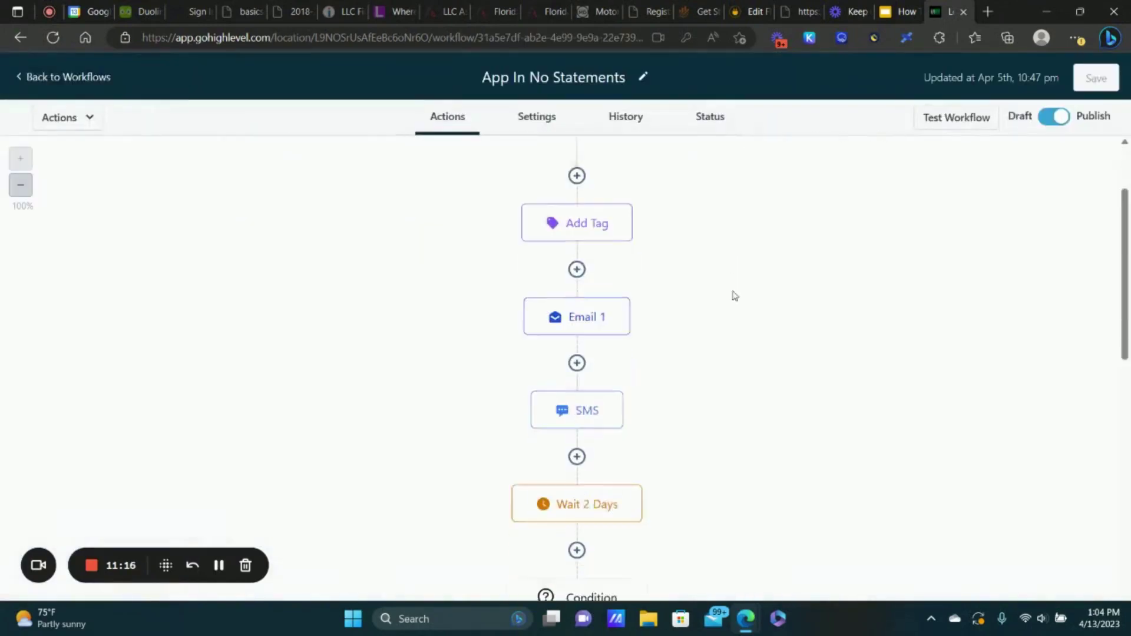
- Inspect the workflow's Add Tag, Email 1 and SMS actions, including the tag and text message content
{"action": "left_click", "coordinate": [592, 196]}
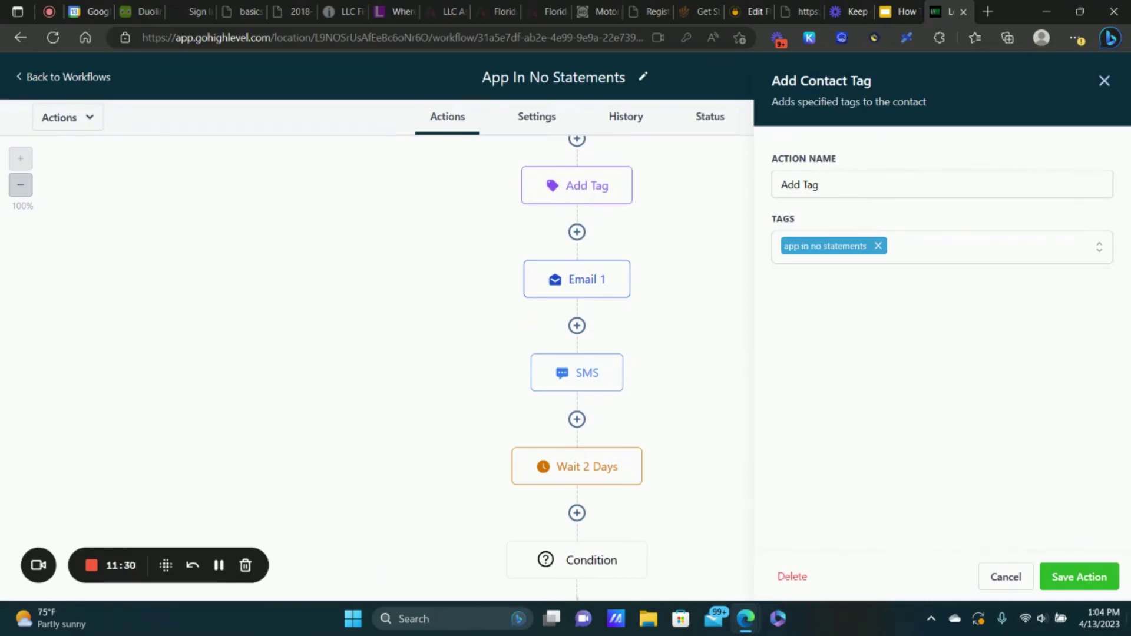
{"action": "left_click", "coordinate": [1009, 579]}
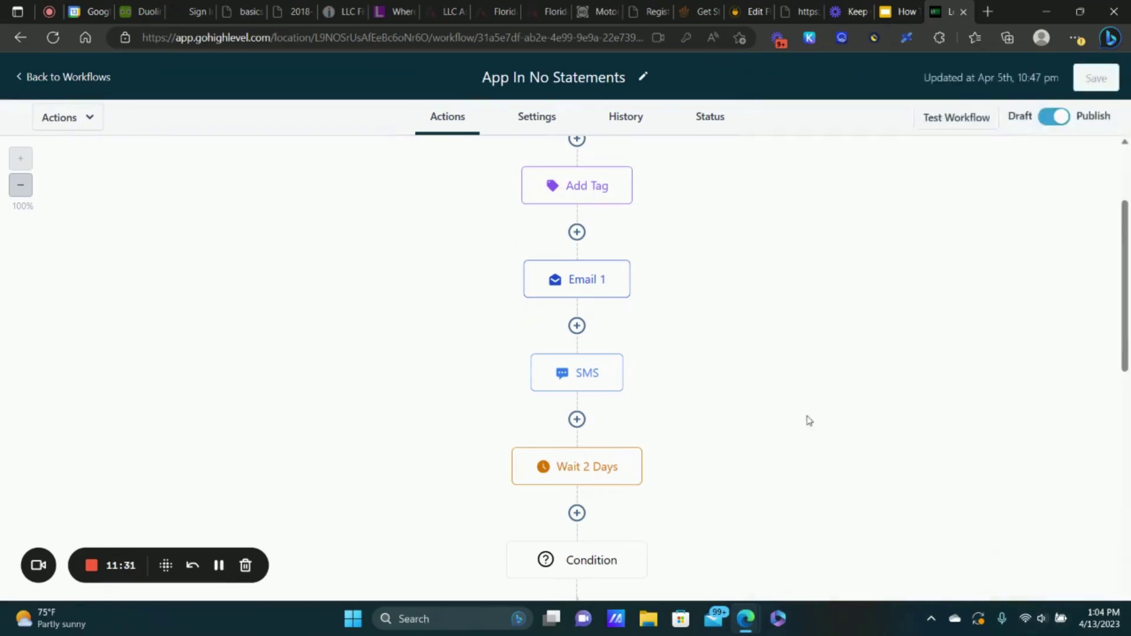
{"action": "left_click", "coordinate": [588, 284]}
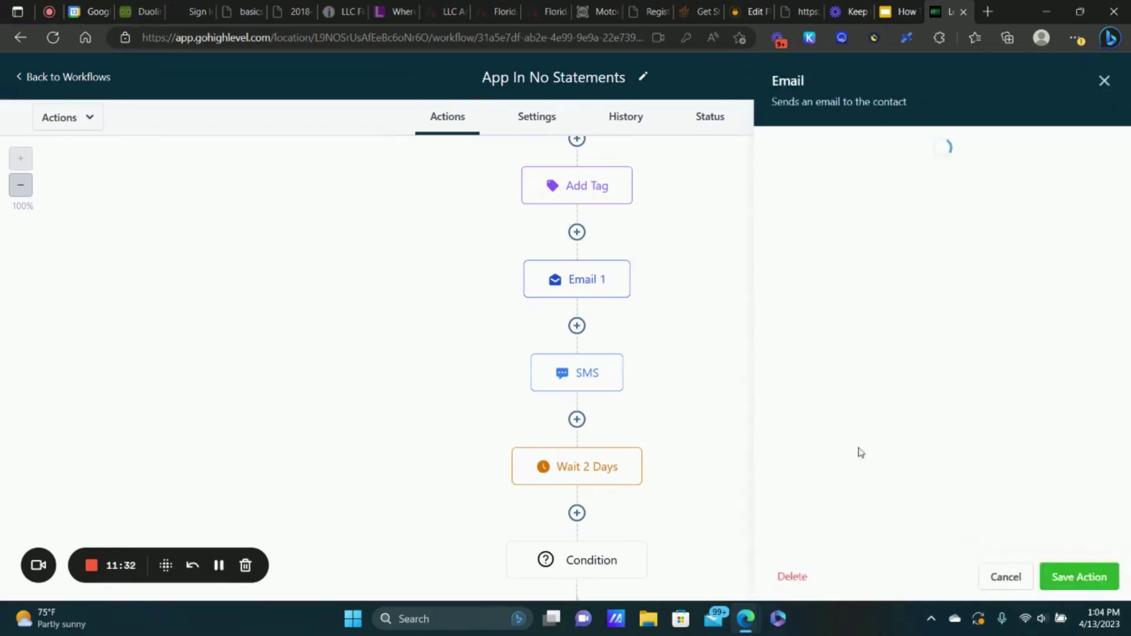
{"action": "left_click", "coordinate": [608, 377]}
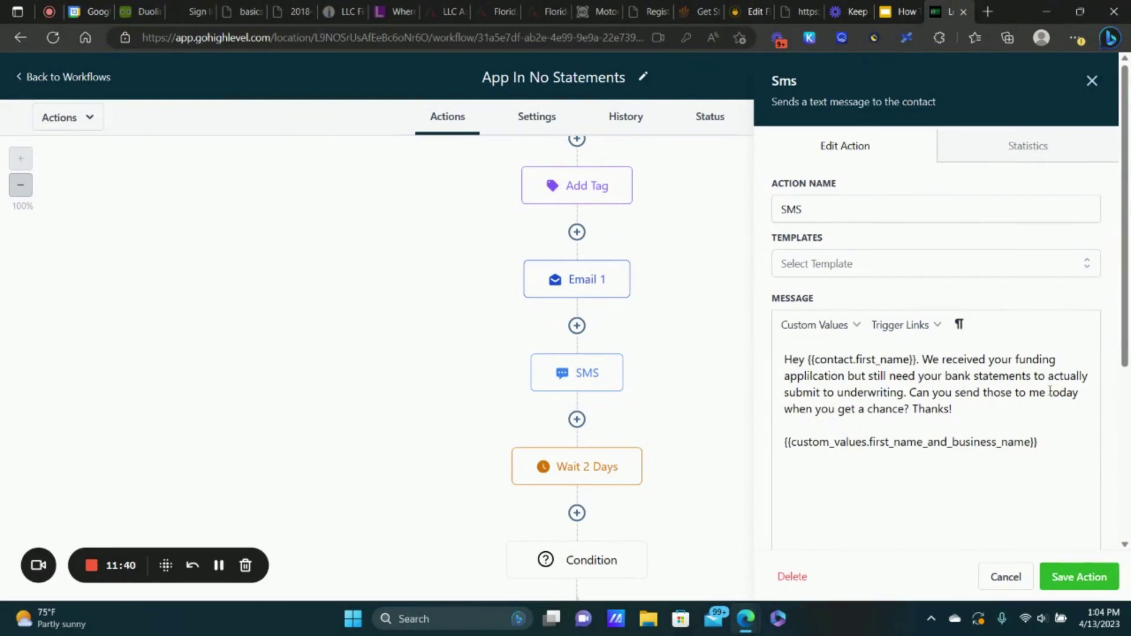
- Close the SMS action and inspect the Email 1 action's sender fields, subject and template without changing anything
{"action": "left_click", "coordinate": [1005, 577]}
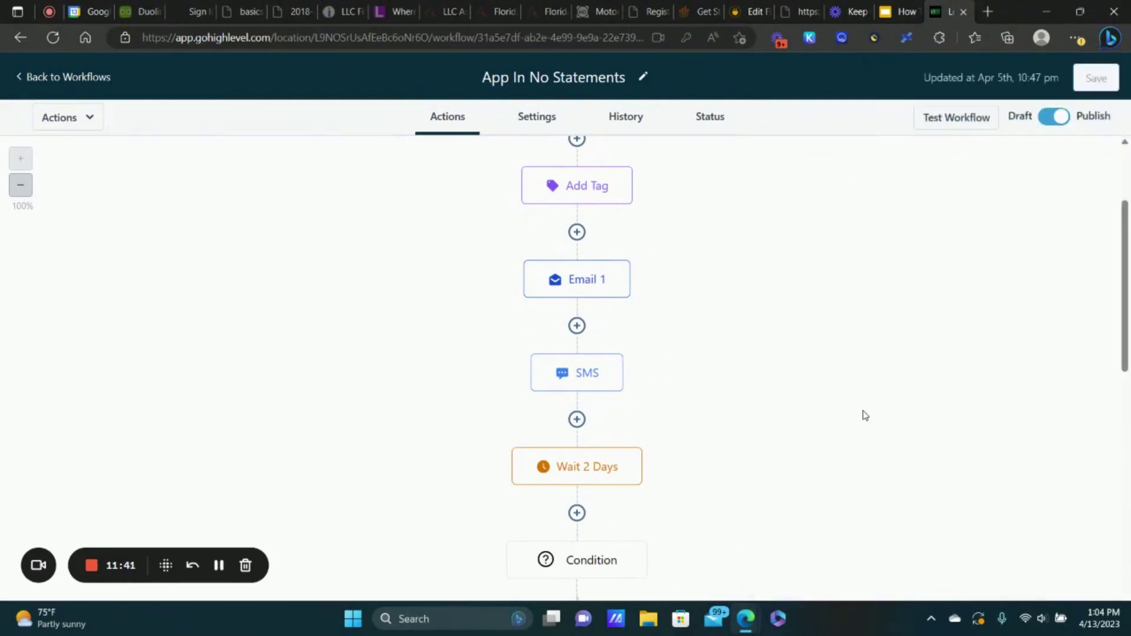
{"action": "left_click", "coordinate": [618, 290]}
{"action": "scroll", "coordinate": [893, 455], "scroll_direction": "down", "scroll_amount": 1}
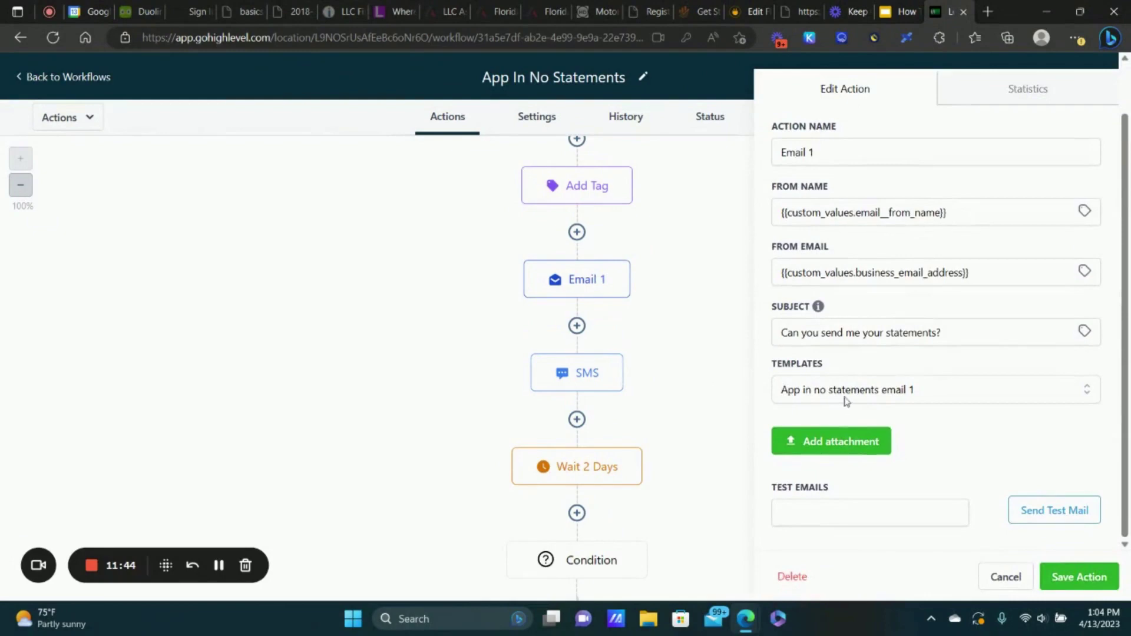
{"action": "left_click", "coordinate": [1005, 578]}
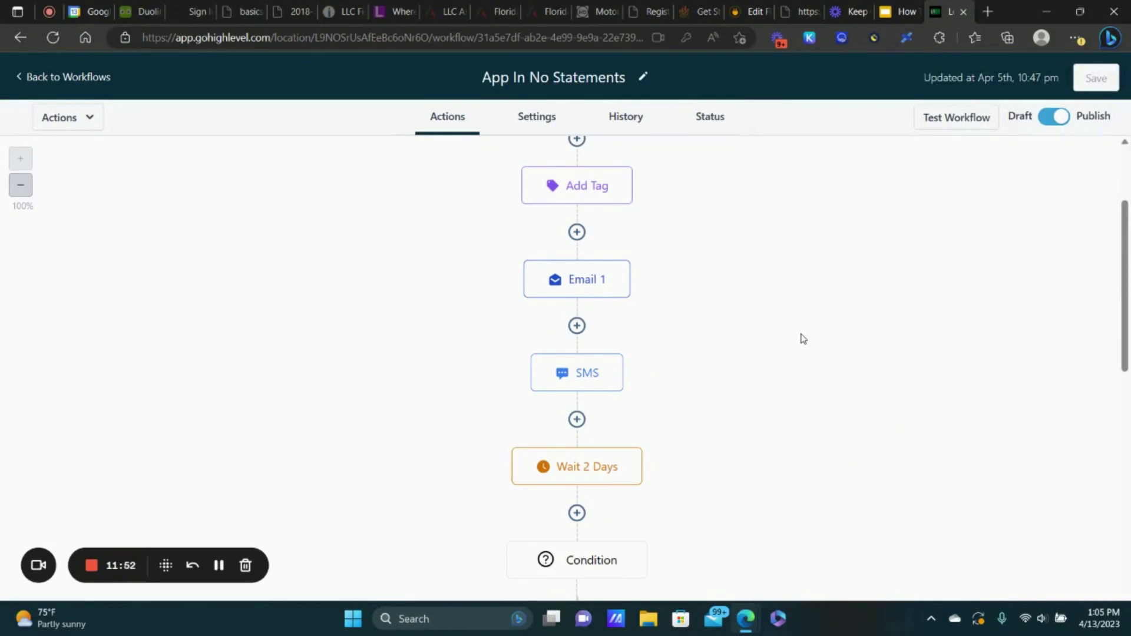
{"action": "left_click", "coordinate": [596, 288]}
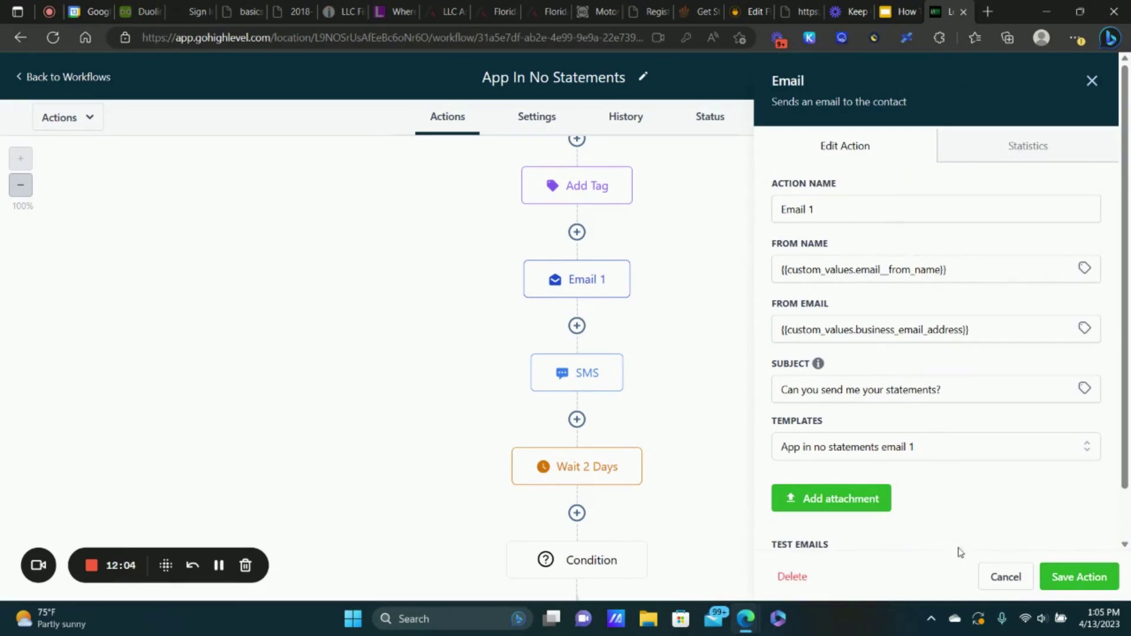
{"action": "left_click", "coordinate": [1006, 577]}
- Open the condition below Wait 2 Days, examine its pipeline-stage segments for each pipeline, and close it unchanged
{"action": "scroll", "coordinate": [858, 349], "scroll_direction": "down", "scroll_amount": 4}
{"action": "scroll", "coordinate": [641, 232], "scroll_direction": "up", "scroll_amount": 1}
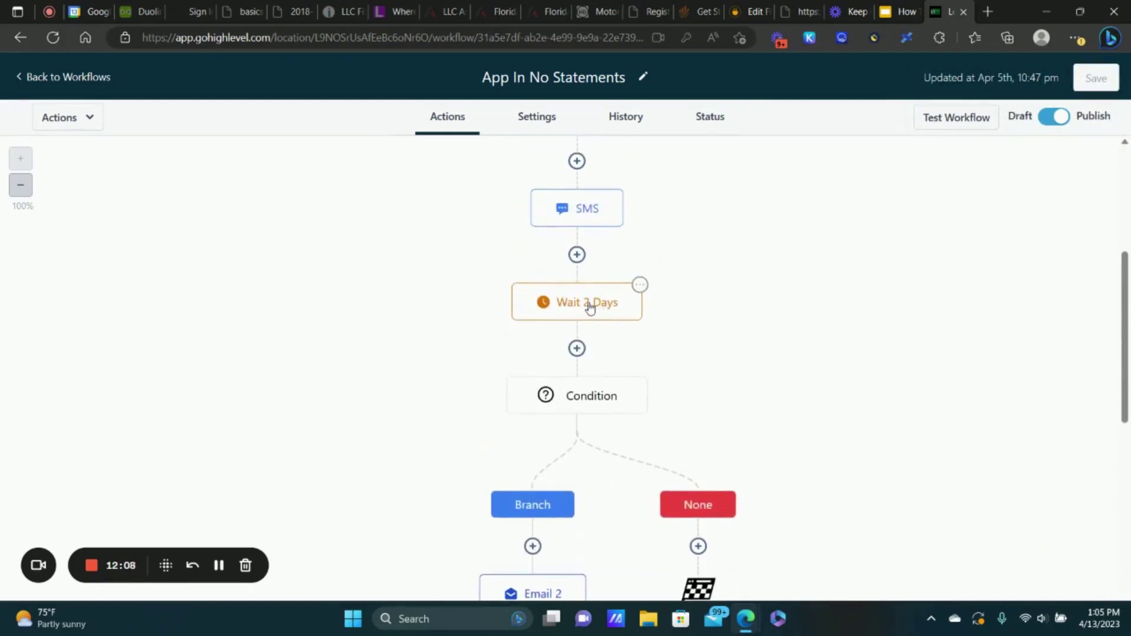
{"action": "scroll", "coordinate": [781, 303], "scroll_direction": "down", "scroll_amount": 1}
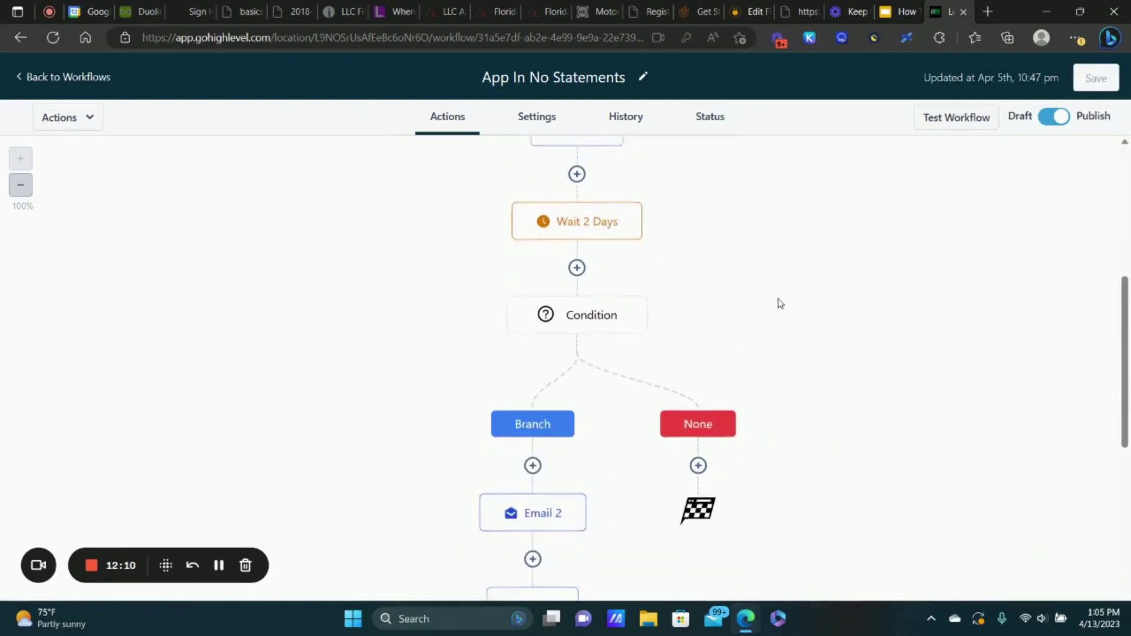
{"action": "left_click", "coordinate": [587, 315]}
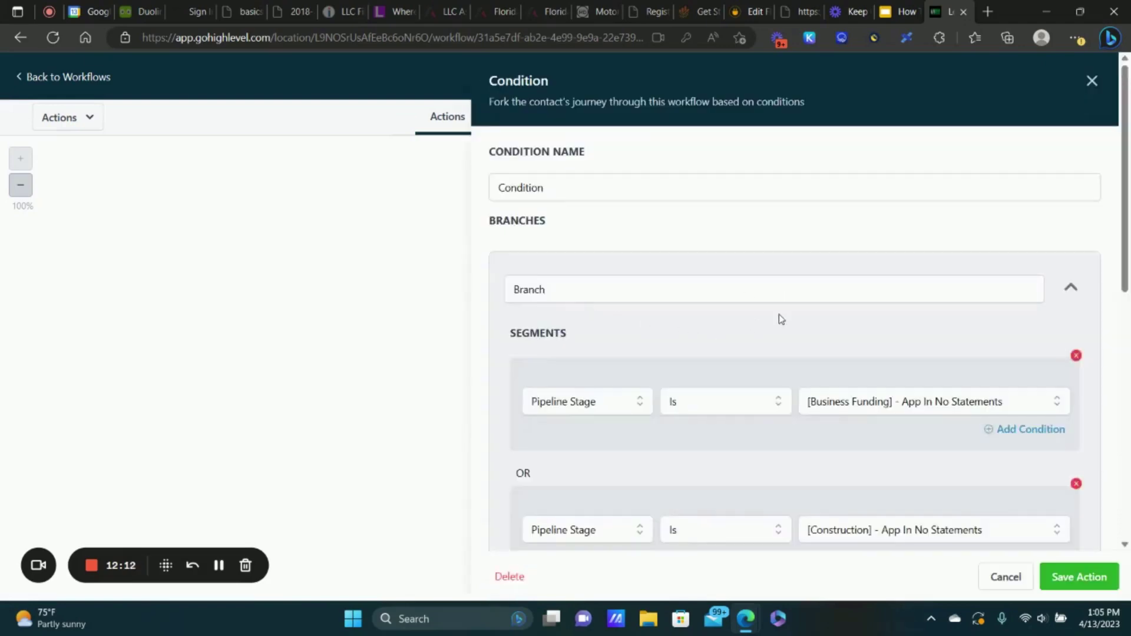
{"action": "scroll", "coordinate": [777, 318], "scroll_direction": "down", "scroll_amount": 3}
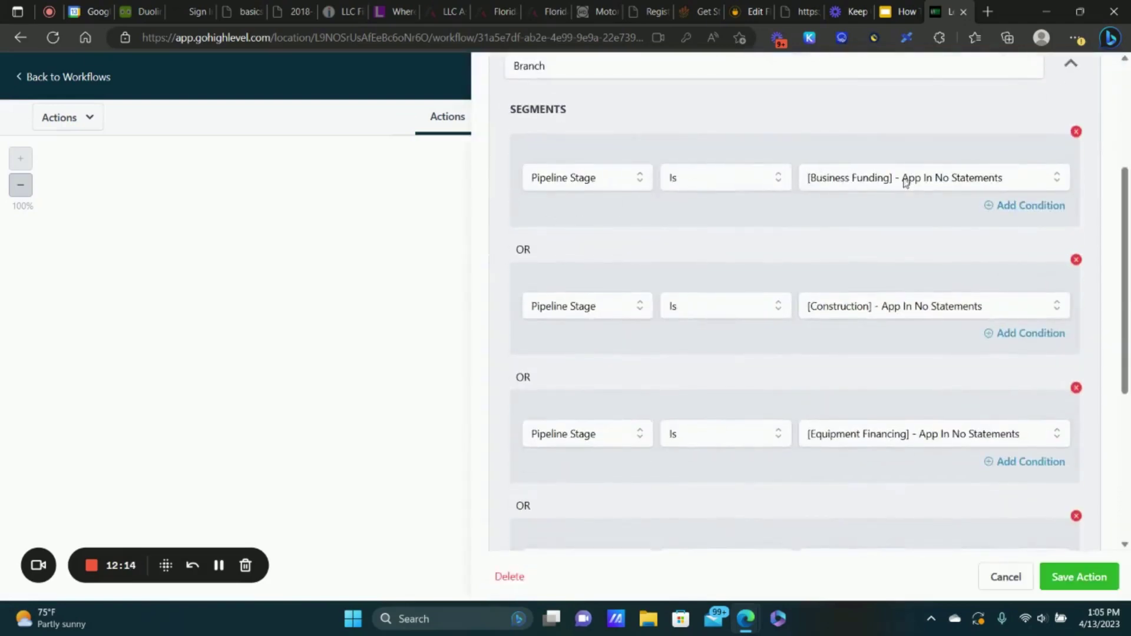
{"action": "scroll", "coordinate": [907, 188], "scroll_direction": "down", "scroll_amount": 5}
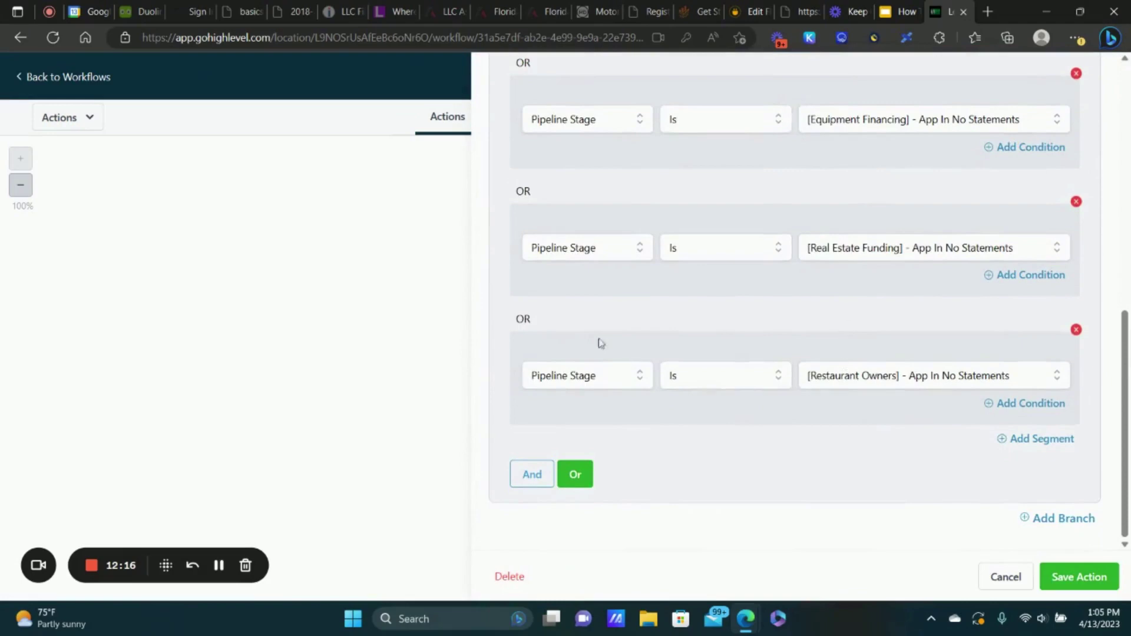
{"action": "scroll", "coordinate": [523, 319], "scroll_direction": "up", "scroll_amount": 1}
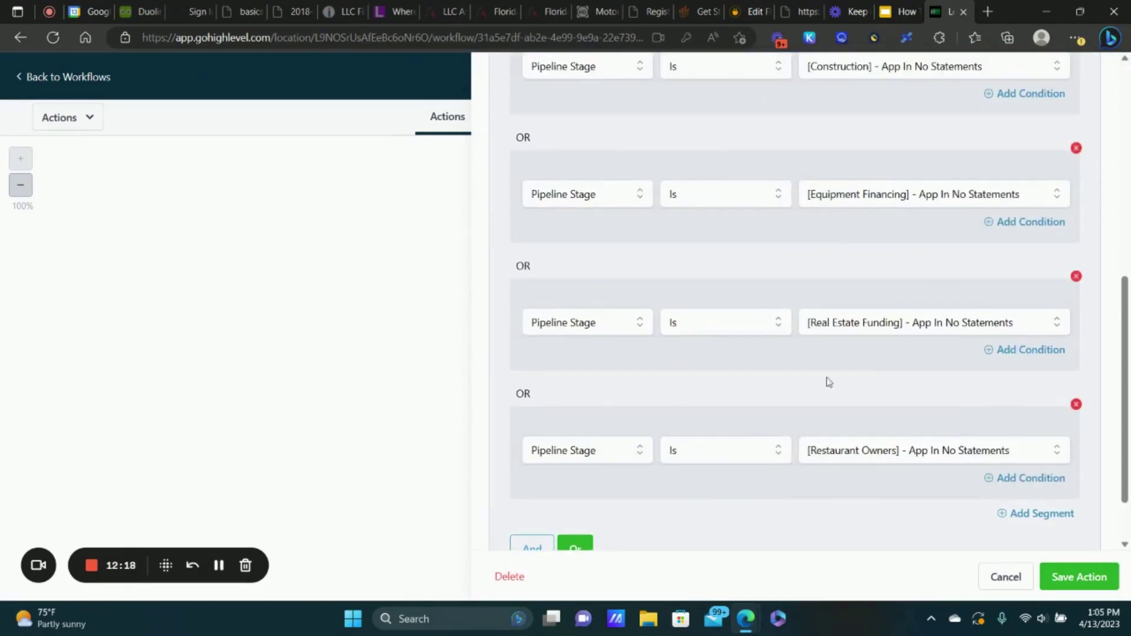
{"action": "scroll", "coordinate": [942, 389], "scroll_direction": "up", "scroll_amount": 1}
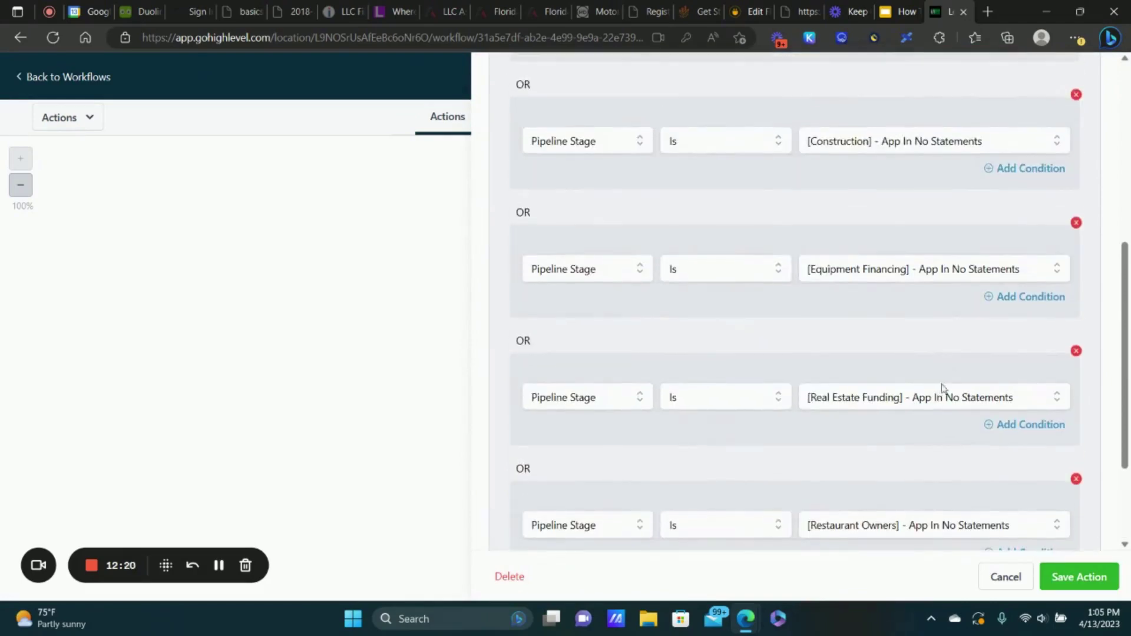
{"action": "scroll", "coordinate": [992, 360], "scroll_direction": "up", "scroll_amount": 5}
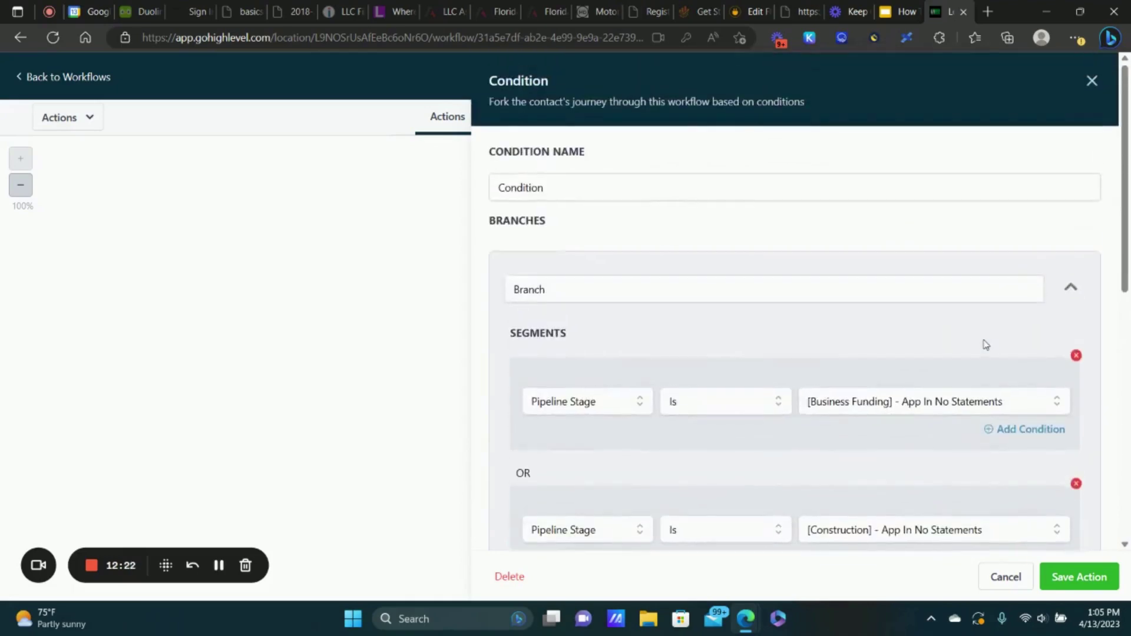
{"action": "left_click", "coordinate": [1092, 80]}
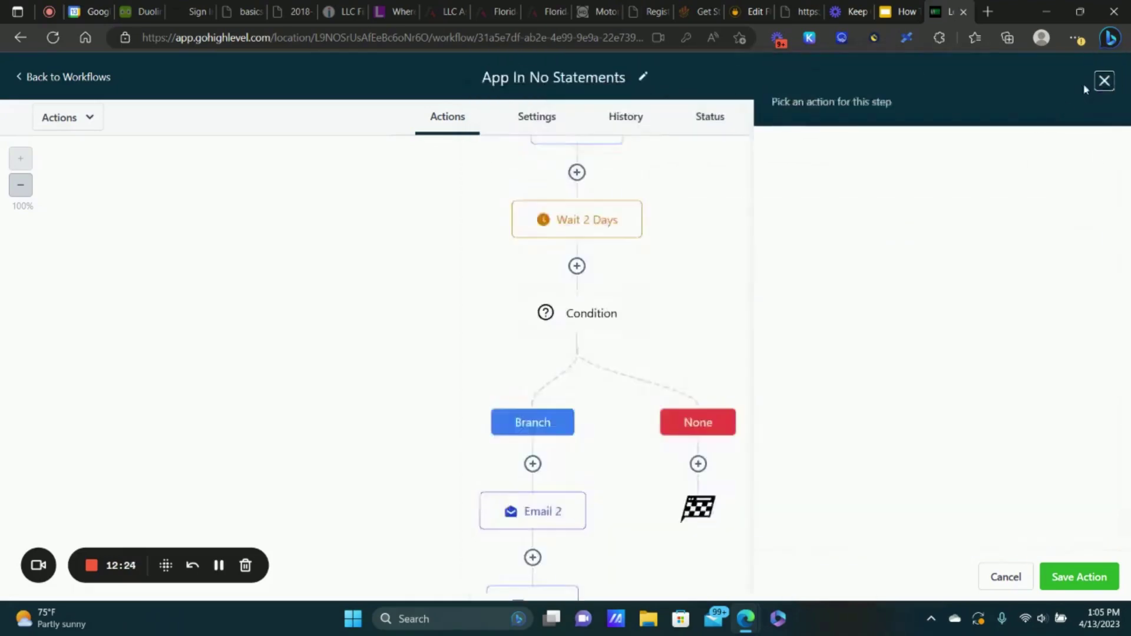
- Add an If / Else action under the None branch of the existing condition
{"action": "scroll", "coordinate": [596, 295], "scroll_direction": "down", "scroll_amount": 3}
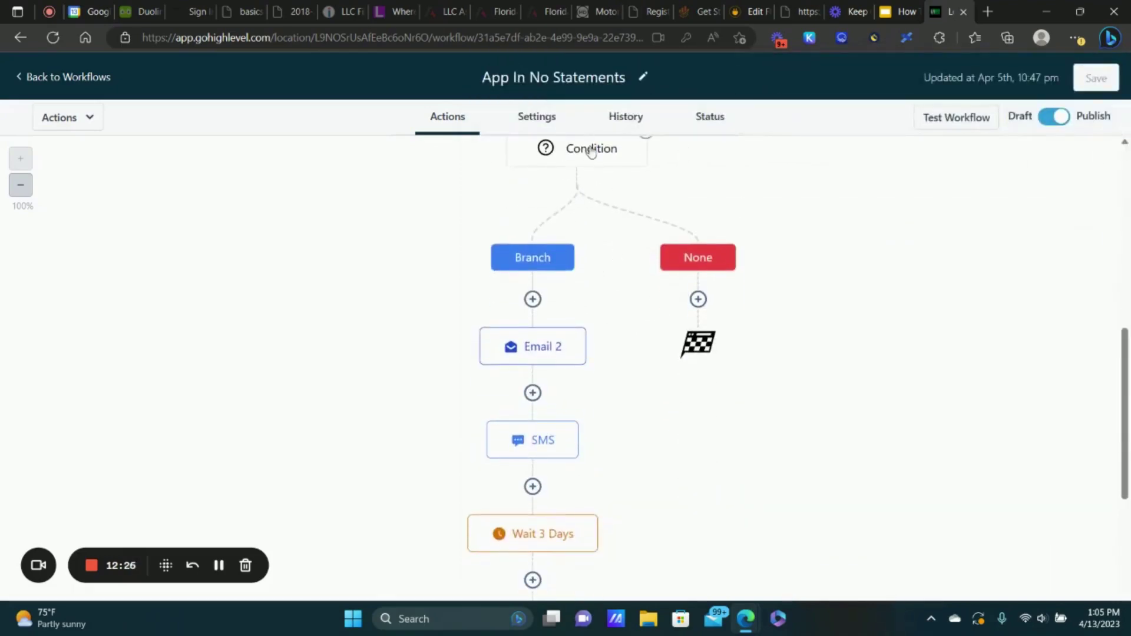
{"action": "left_click", "coordinate": [698, 298]}
{"action": "scroll", "coordinate": [1003, 351], "scroll_direction": "down", "scroll_amount": 10}
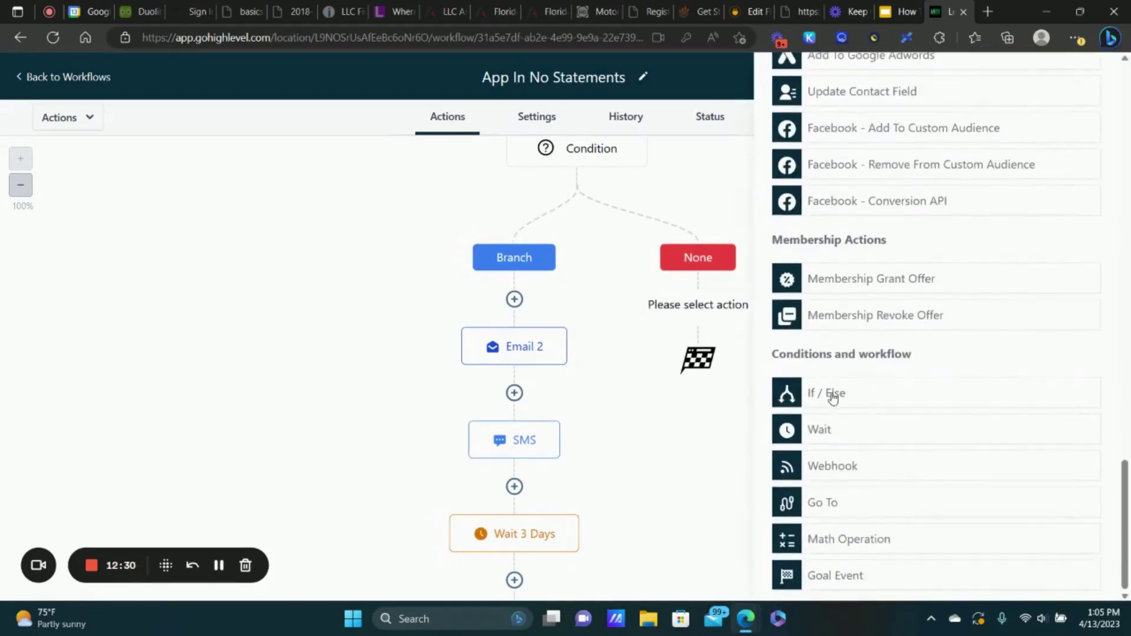
{"action": "left_click", "coordinate": [856, 397]}
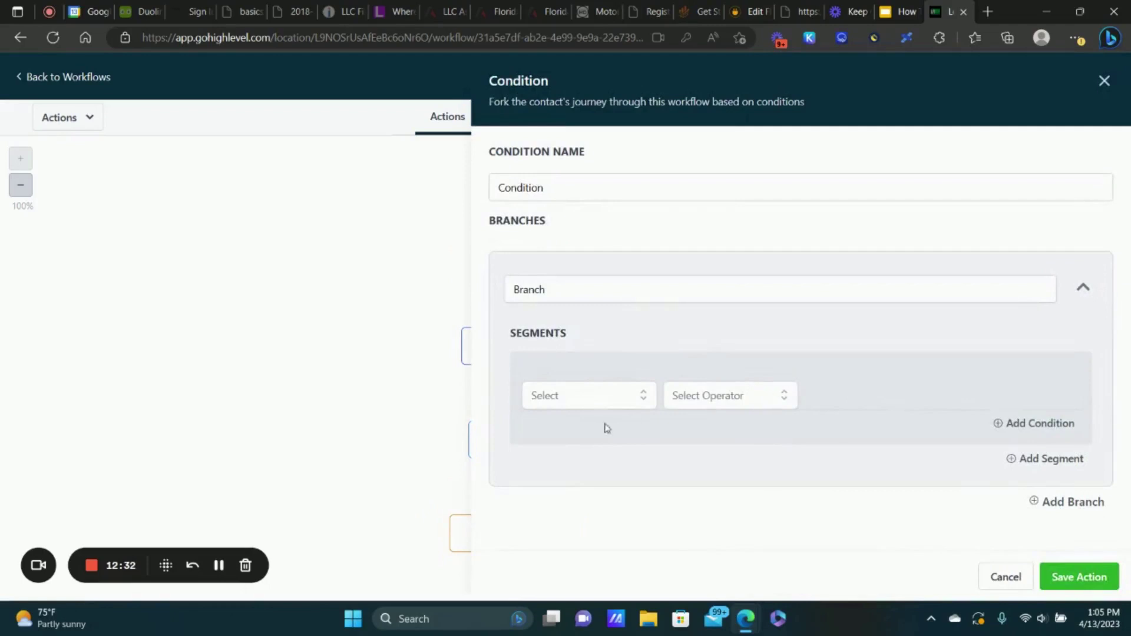
- Set the new condition's first segment to Pipeline Is Business Funding
{"action": "left_click", "coordinate": [609, 401]}
{"action": "scroll", "coordinate": [578, 386], "scroll_direction": "down", "scroll_amount": 2}
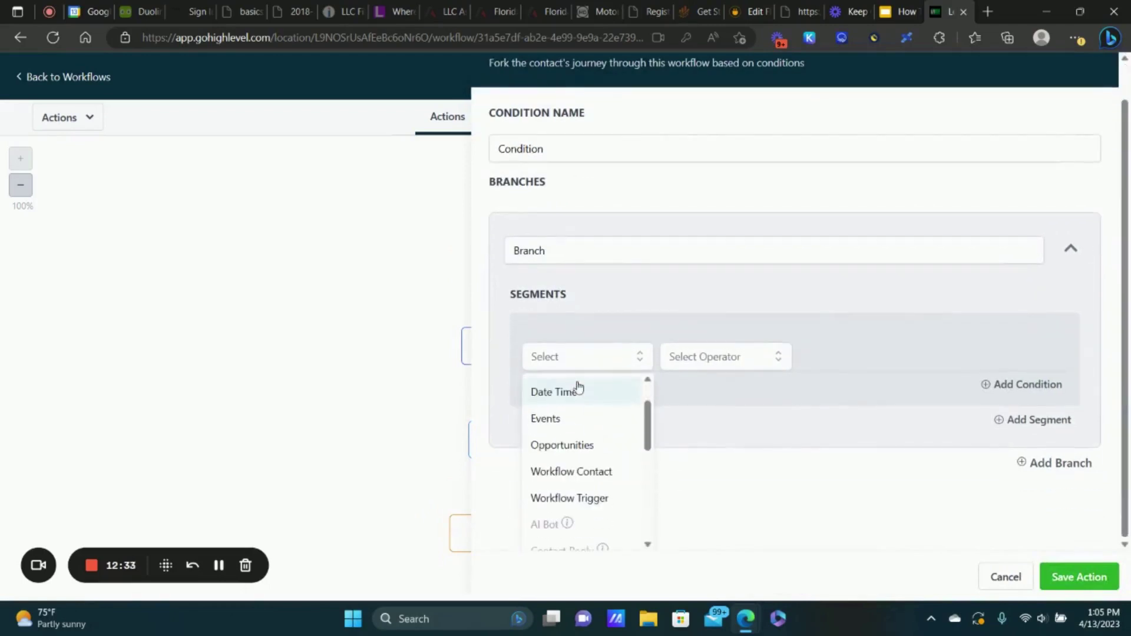
{"action": "left_click", "coordinate": [550, 447]}
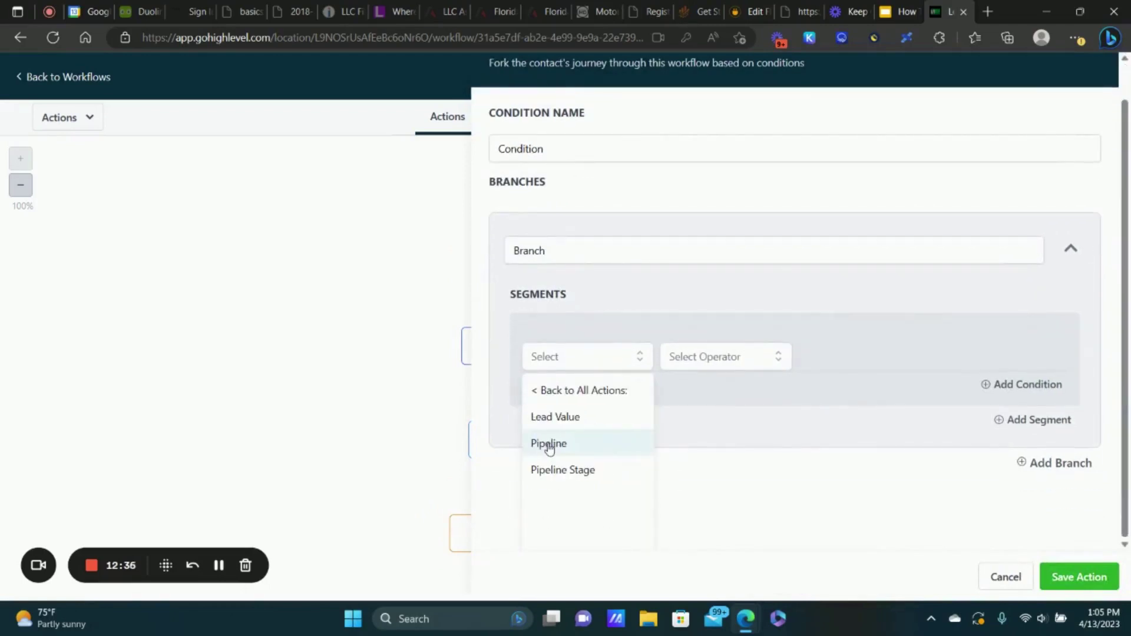
{"action": "left_click", "coordinate": [549, 445]}
{"action": "left_click", "coordinate": [757, 401]}
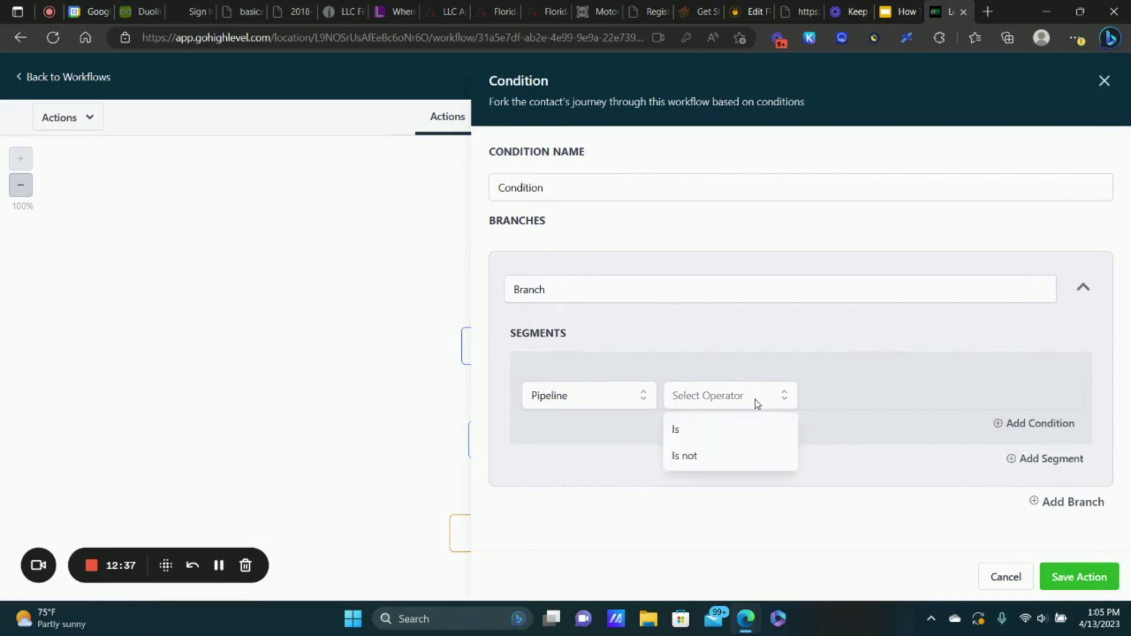
{"action": "left_click", "coordinate": [700, 436]}
{"action": "left_click", "coordinate": [875, 406]}
{"action": "left_click", "coordinate": [850, 463]}
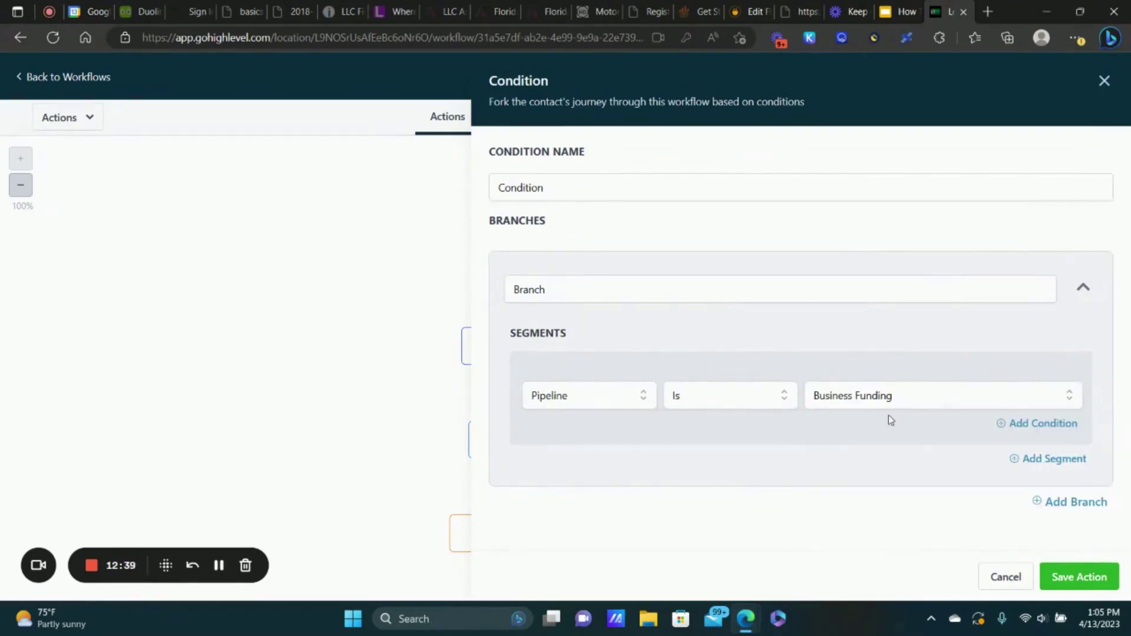
{"action": "left_click", "coordinate": [1044, 424]}
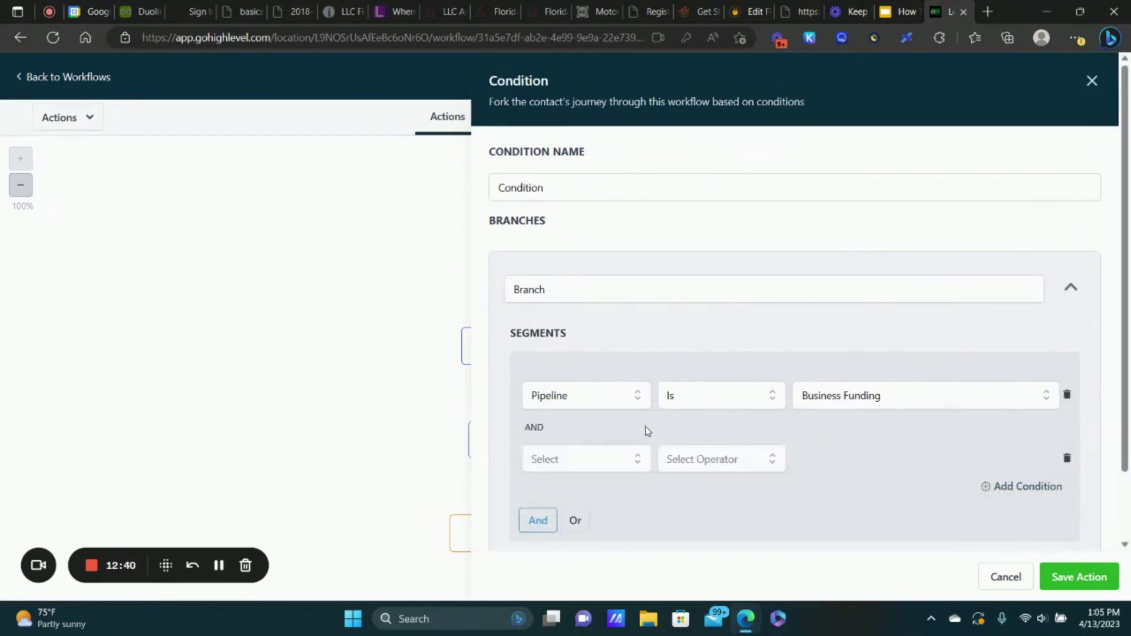
{"action": "left_click", "coordinate": [609, 462]}
{"action": "scroll", "coordinate": [648, 395], "scroll_direction": "down", "scroll_amount": 2}
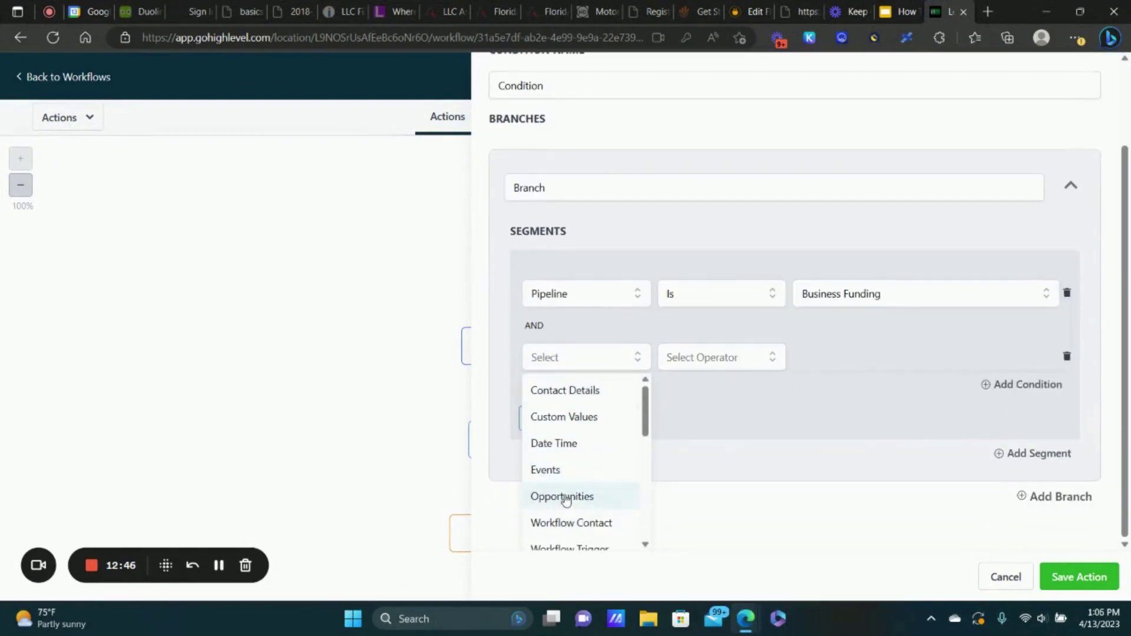
{"action": "left_click", "coordinate": [566, 498]}
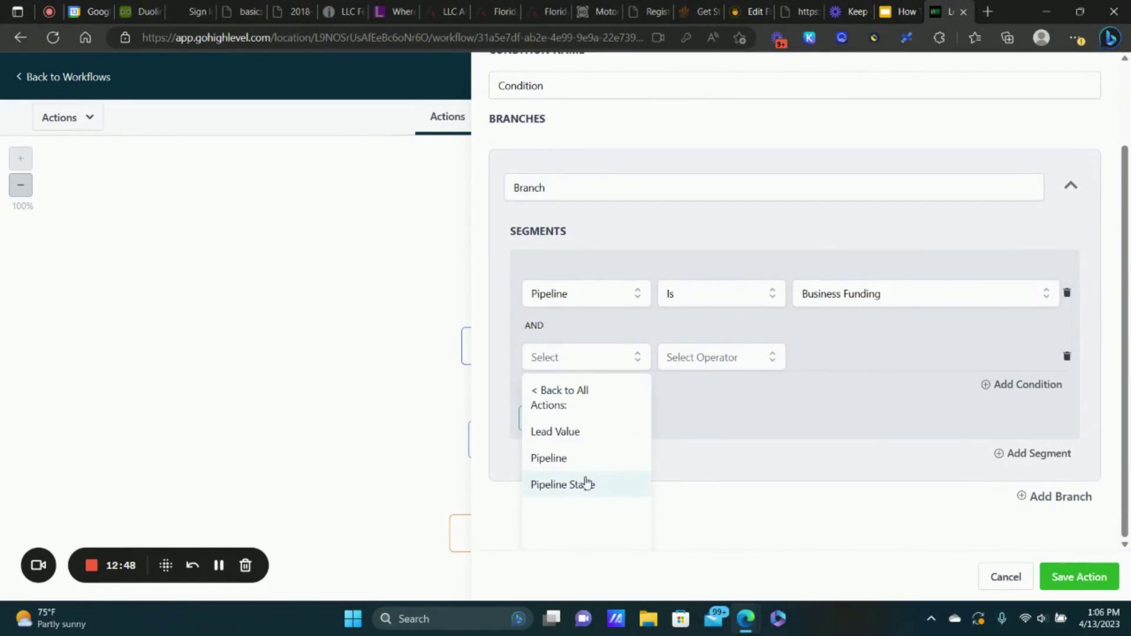
{"action": "left_click", "coordinate": [586, 483]}
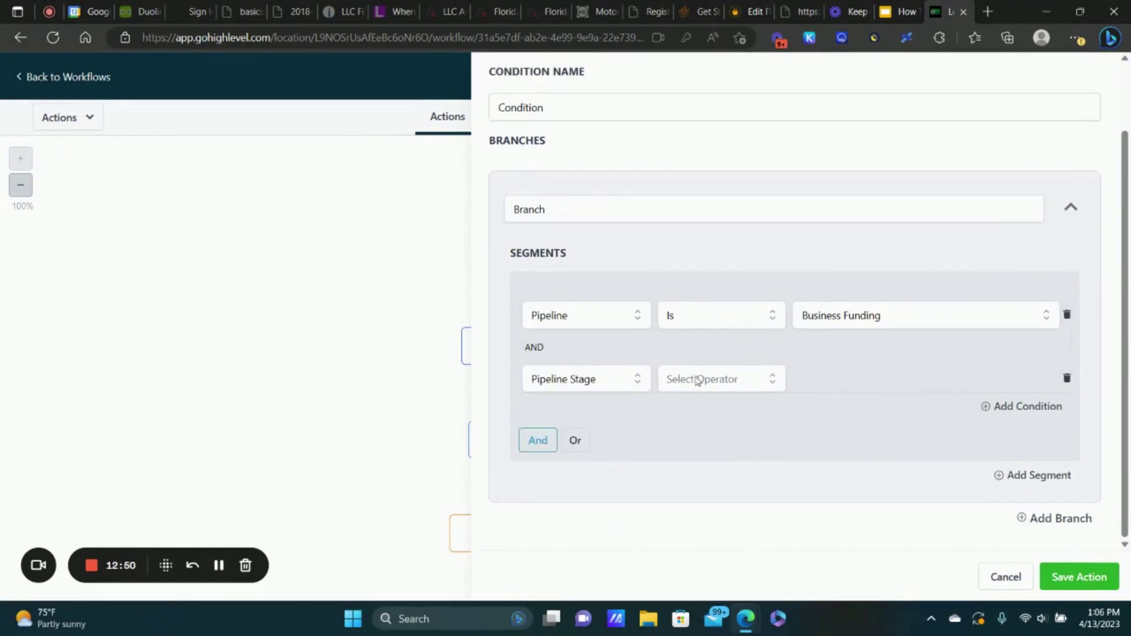
{"action": "left_click", "coordinate": [1066, 378]}
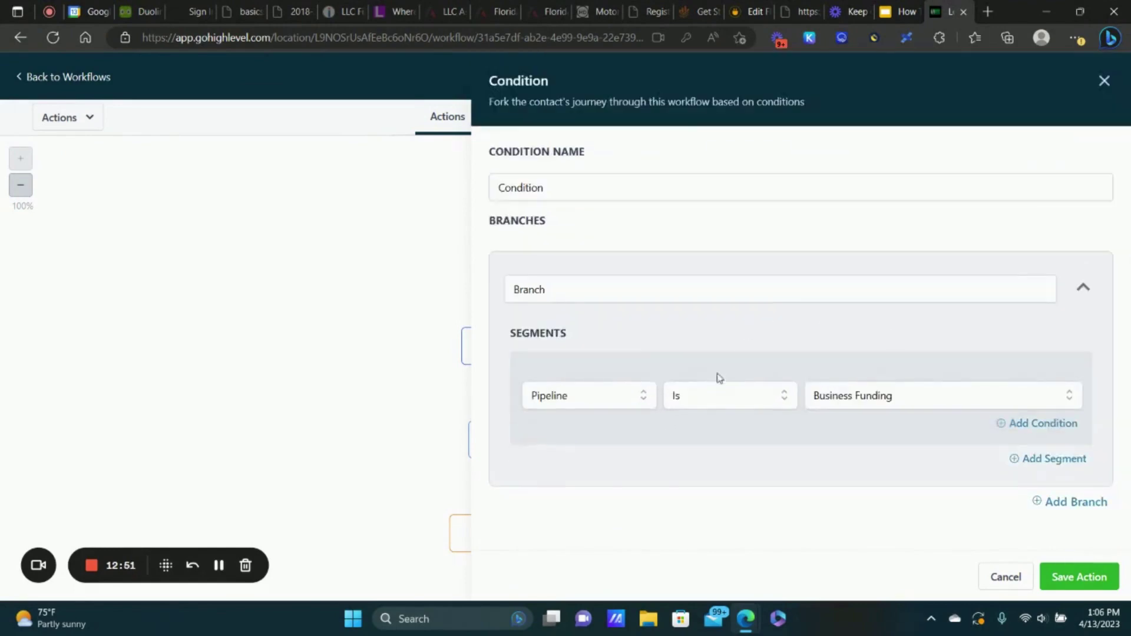
- Change the first segment to Pipeline Stage Is [Business Funding] - App In No Statements
{"action": "left_click", "coordinate": [924, 394]}
{"action": "left_click", "coordinate": [588, 392]}
{"action": "left_click", "coordinate": [563, 512]}
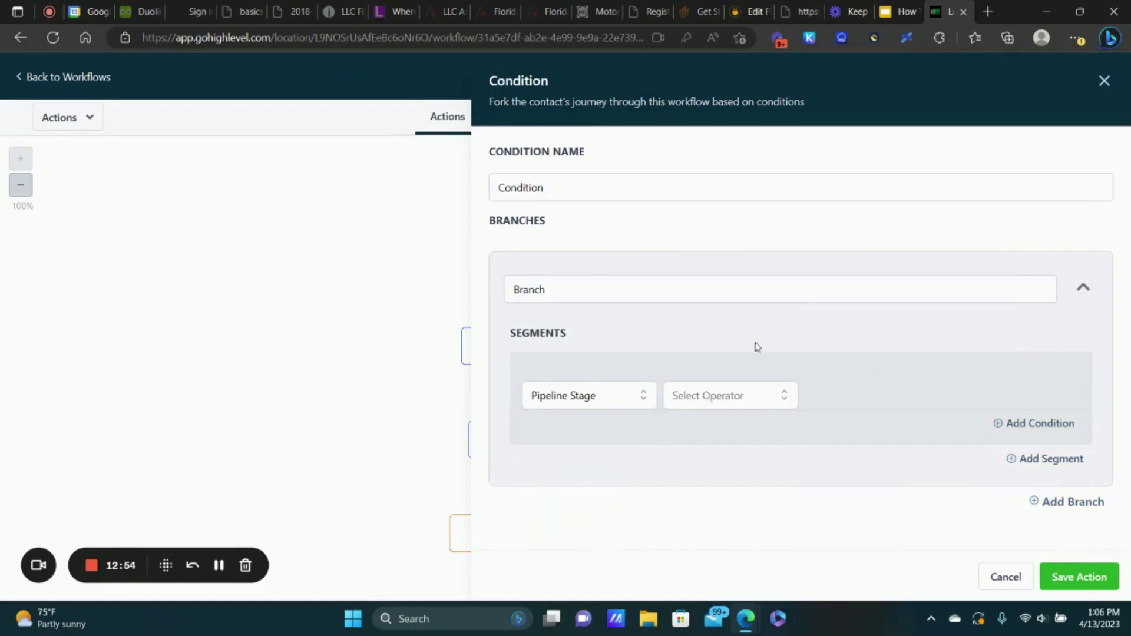
{"action": "left_click", "coordinate": [747, 399]}
{"action": "left_click", "coordinate": [730, 428]}
{"action": "left_click", "coordinate": [874, 401]}
{"action": "scroll", "coordinate": [856, 362], "scroll_direction": "down", "scroll_amount": 2}
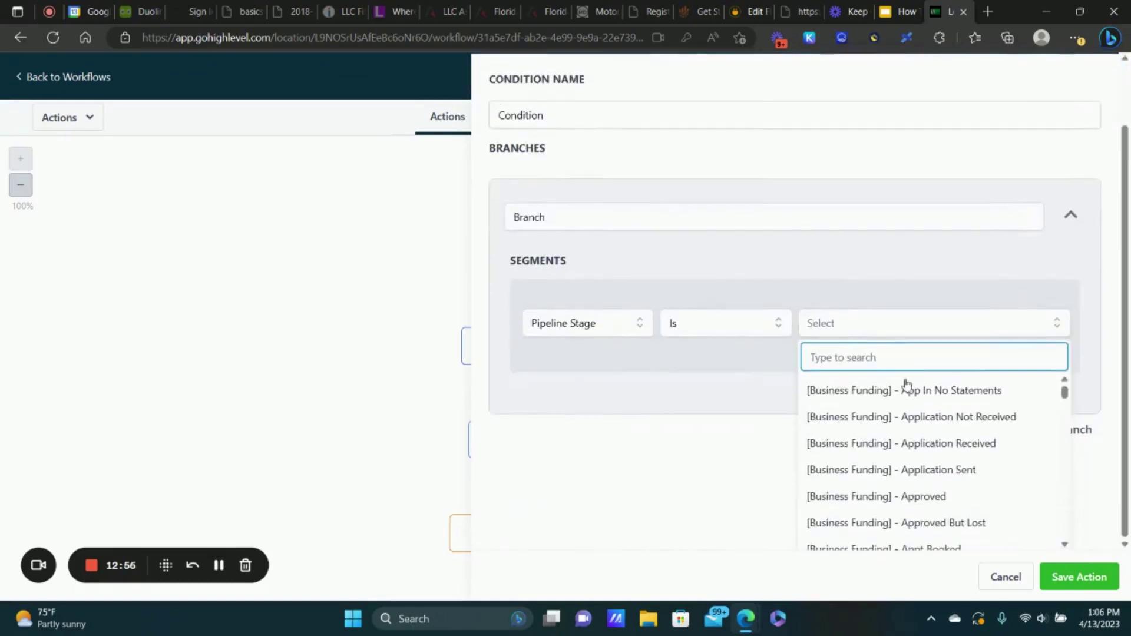
{"action": "left_click", "coordinate": [856, 394]}
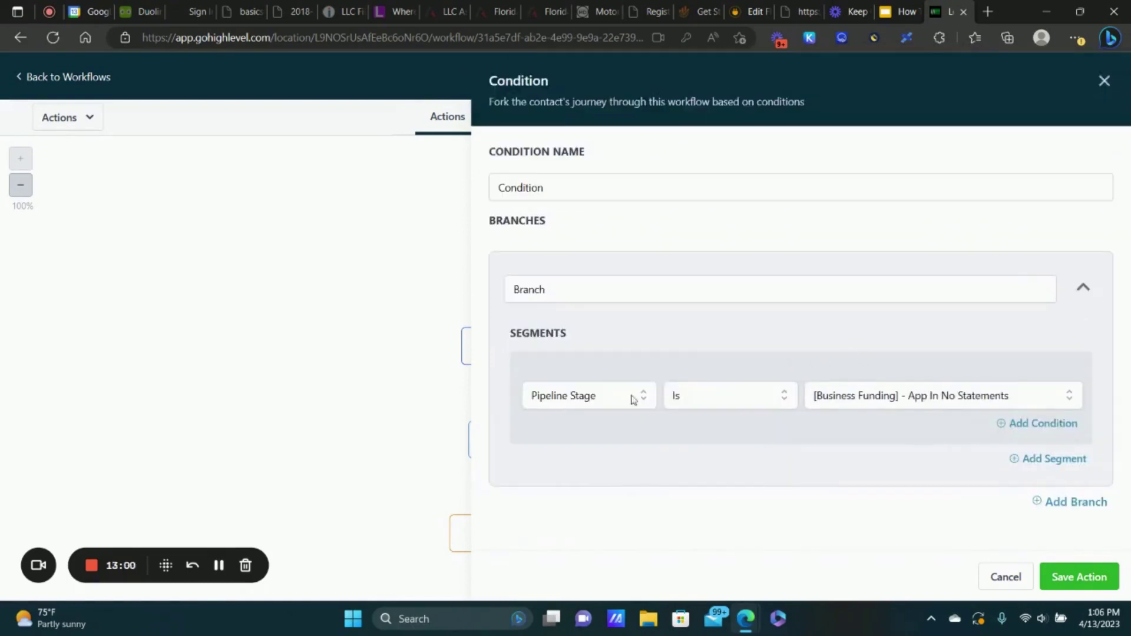
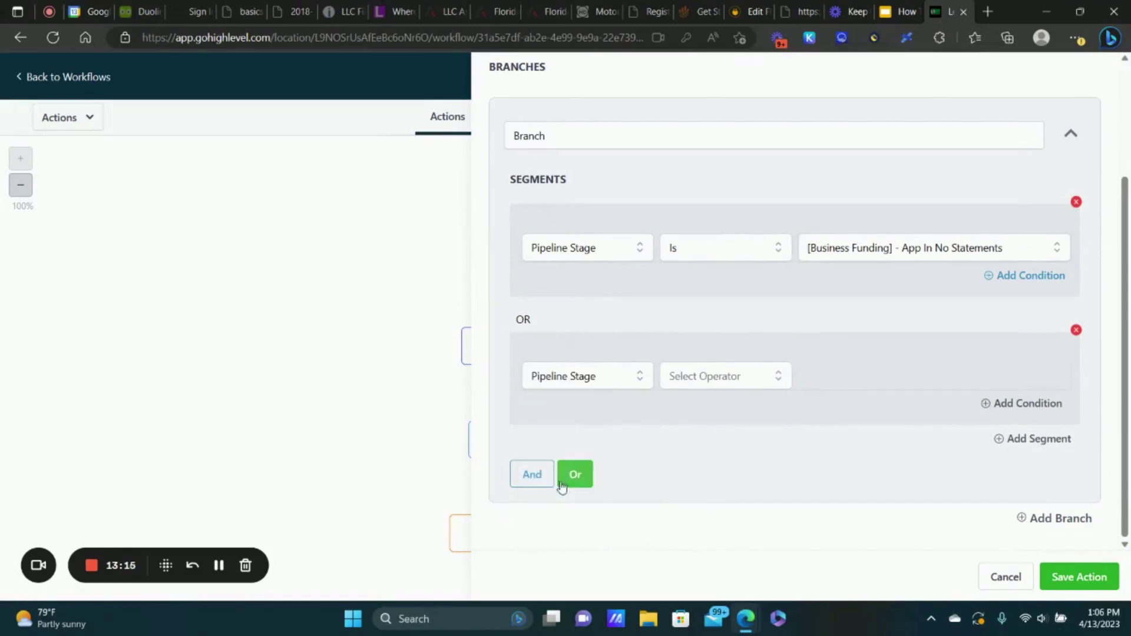
- Set the second OR segment's pipeline stage to Is [Construction] - App In No Statements, and discard the new condition
{"action": "left_click", "coordinate": [729, 377]}
{"action": "left_click", "coordinate": [709, 406]}
{"action": "left_click", "coordinate": [835, 380]}
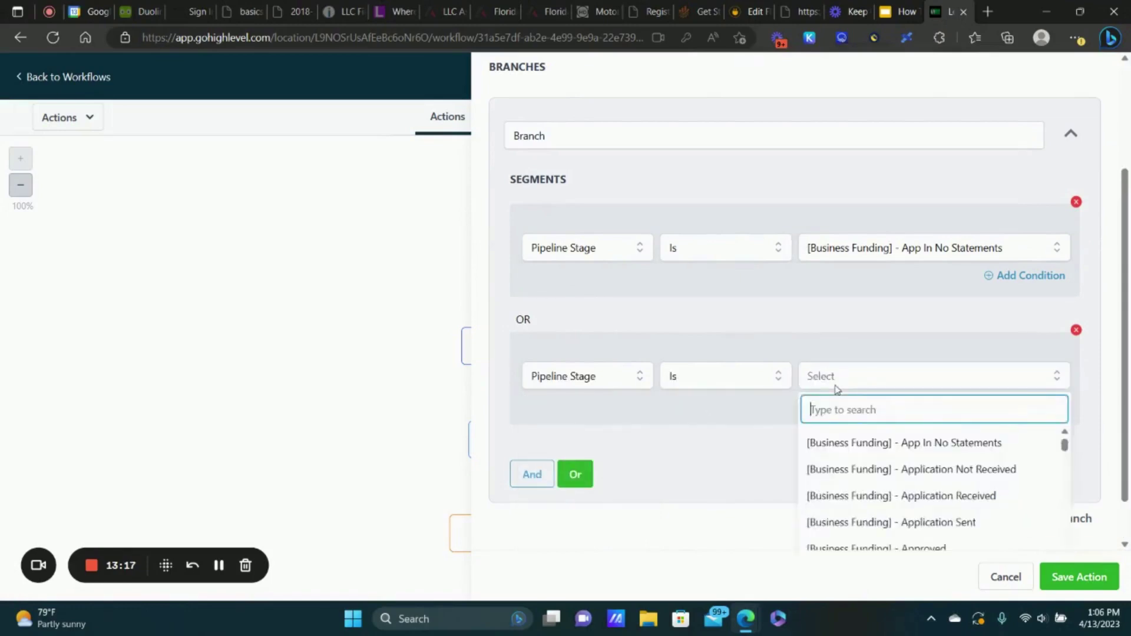
{"action": "type", "text": "app in"}
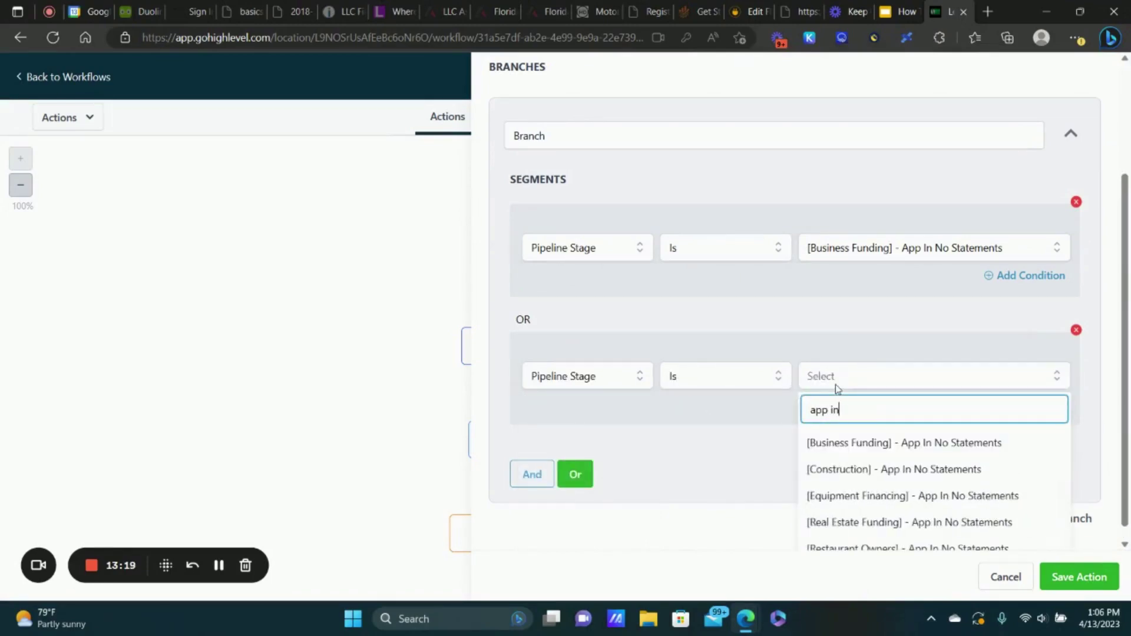
{"action": "left_click", "coordinate": [840, 470]}
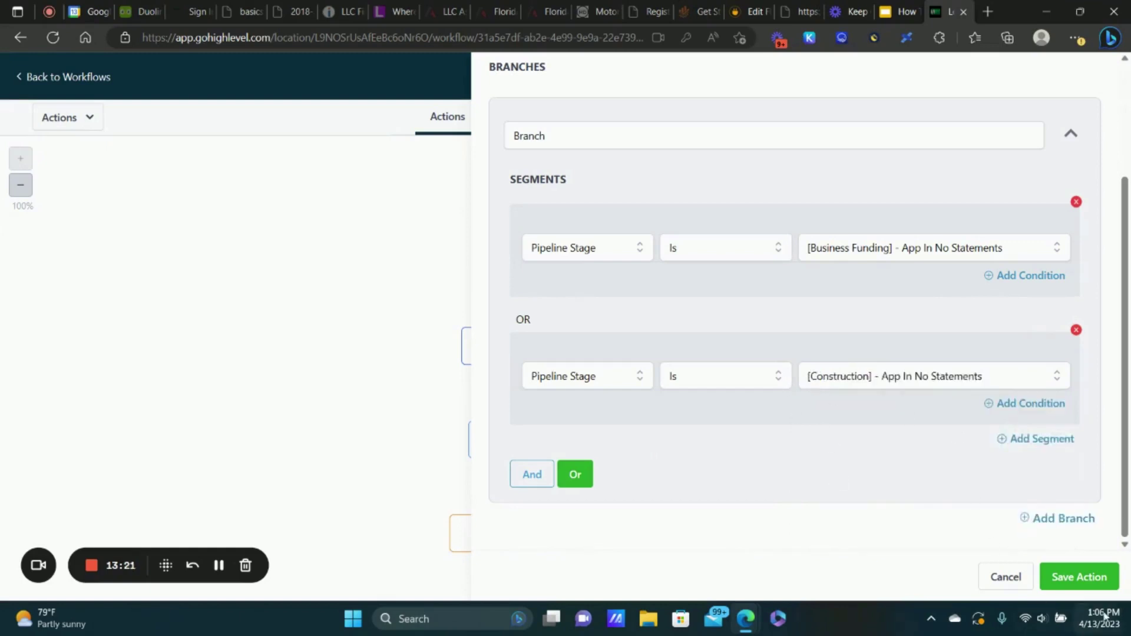
{"action": "left_click", "coordinate": [1007, 577]}
{"action": "scroll", "coordinate": [629, 179], "scroll_direction": "up", "scroll_amount": 2}
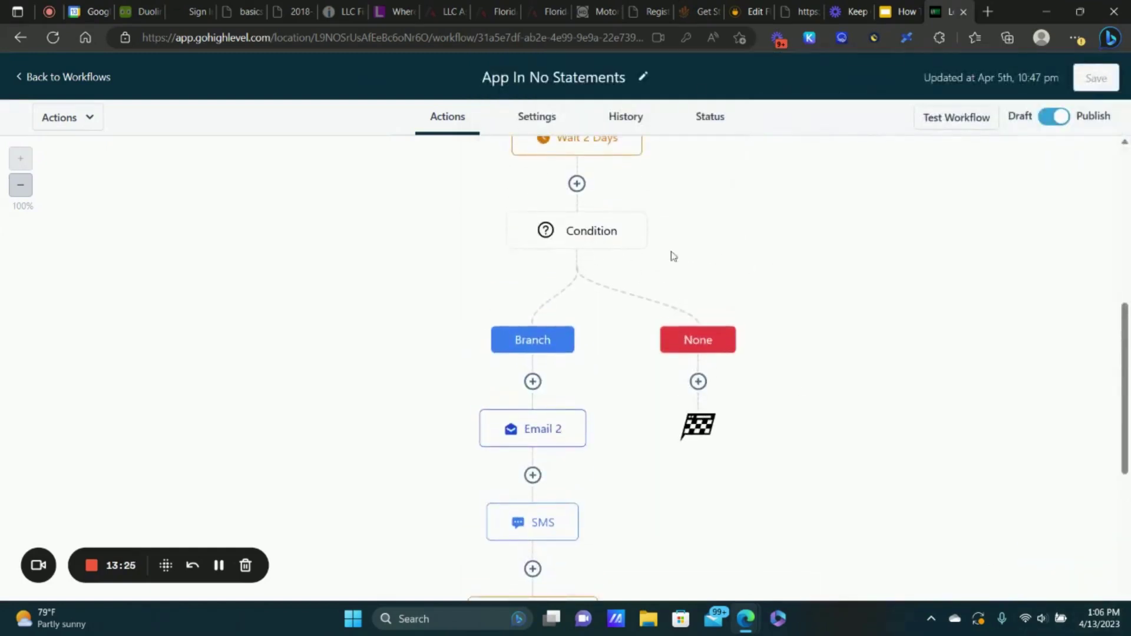
{"action": "scroll", "coordinate": [789, 283], "scroll_direction": "up", "scroll_amount": 2}
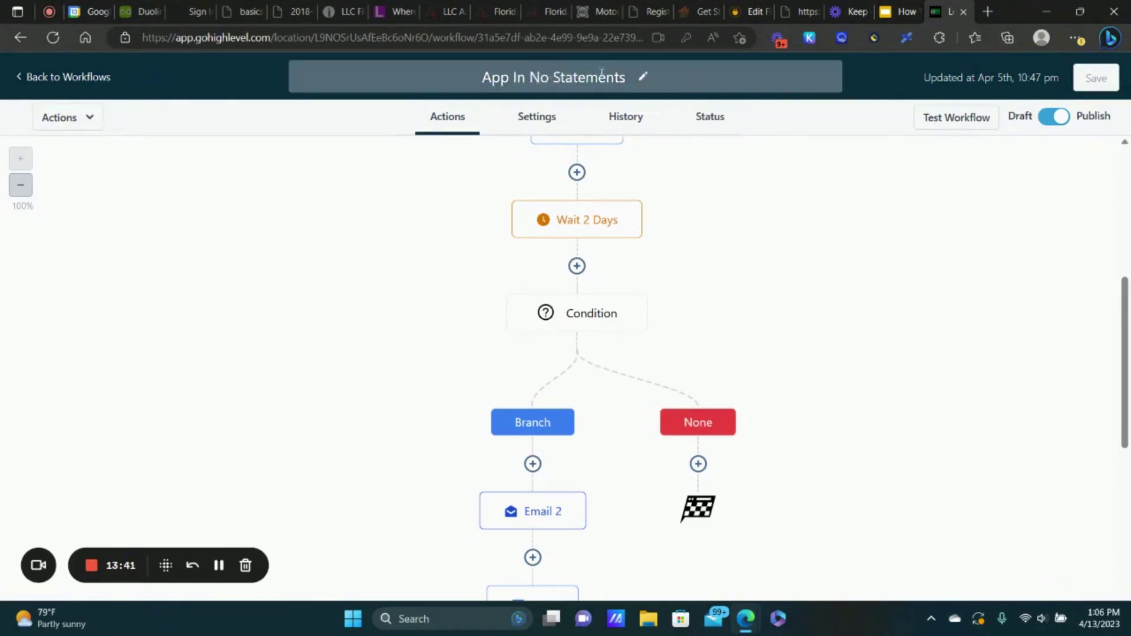
{"action": "scroll", "coordinate": [663, 236], "scroll_direction": "up", "scroll_amount": 4}
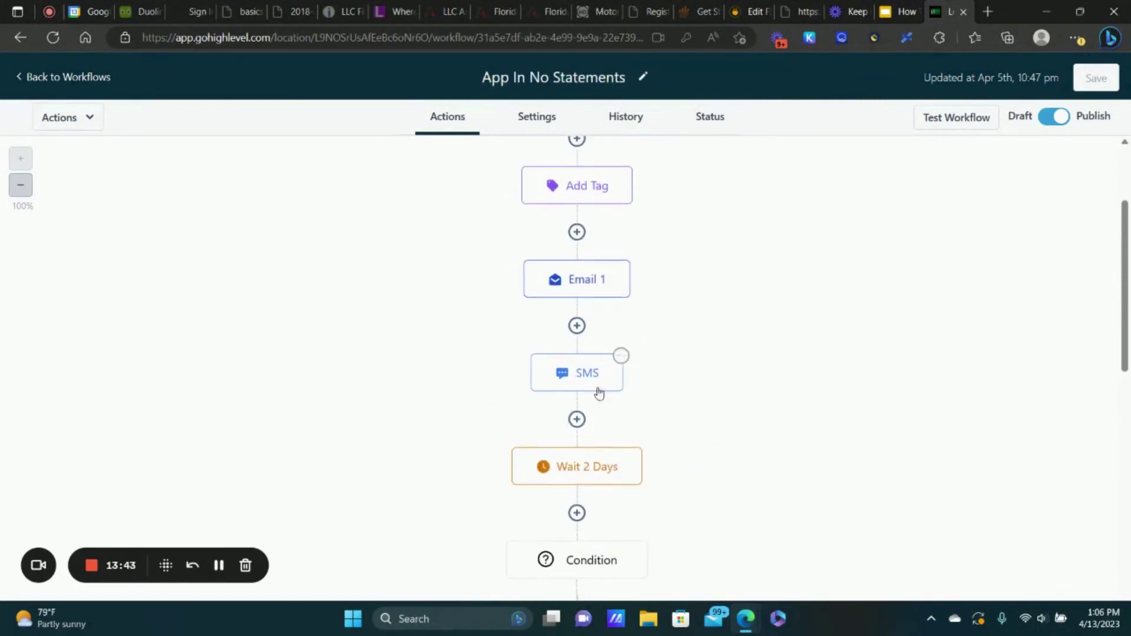
- Review the segments of the condition after the Wait 2 Days action, and close it without saving
{"action": "scroll", "coordinate": [563, 255], "scroll_direction": "down", "scroll_amount": 5}
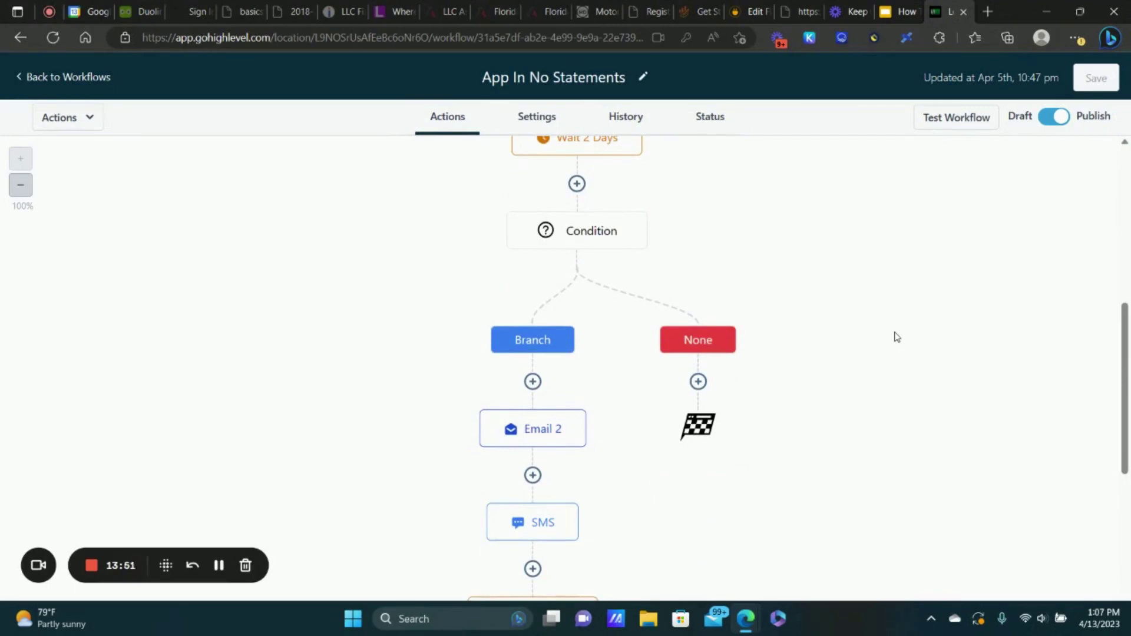
{"action": "mouse_move", "coordinate": [566, 234]}
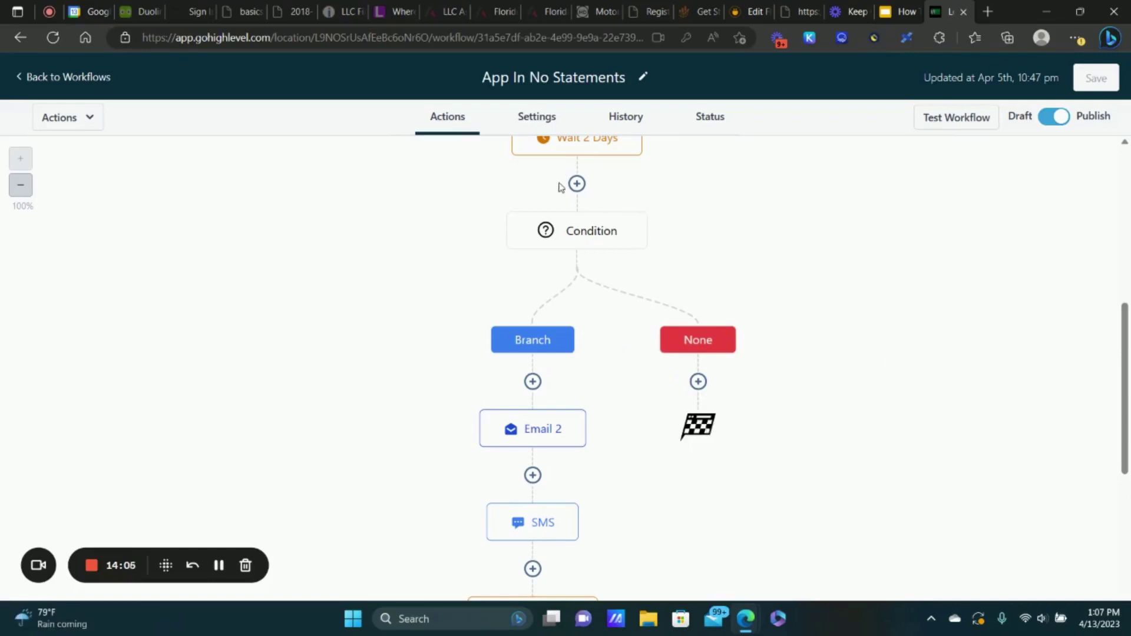
{"action": "left_click", "coordinate": [592, 236]}
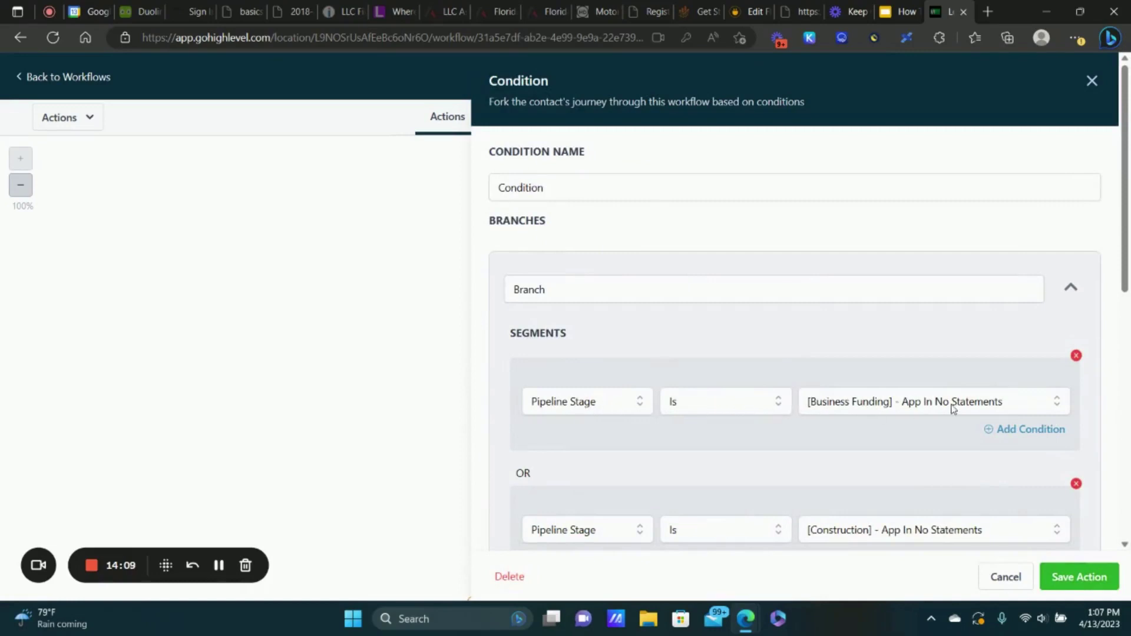
{"action": "left_click", "coordinate": [1005, 577]}
- Review the message of the SMS action that follows Email 2, and close it without saving
{"action": "scroll", "coordinate": [543, 277], "scroll_direction": "down", "scroll_amount": 3}
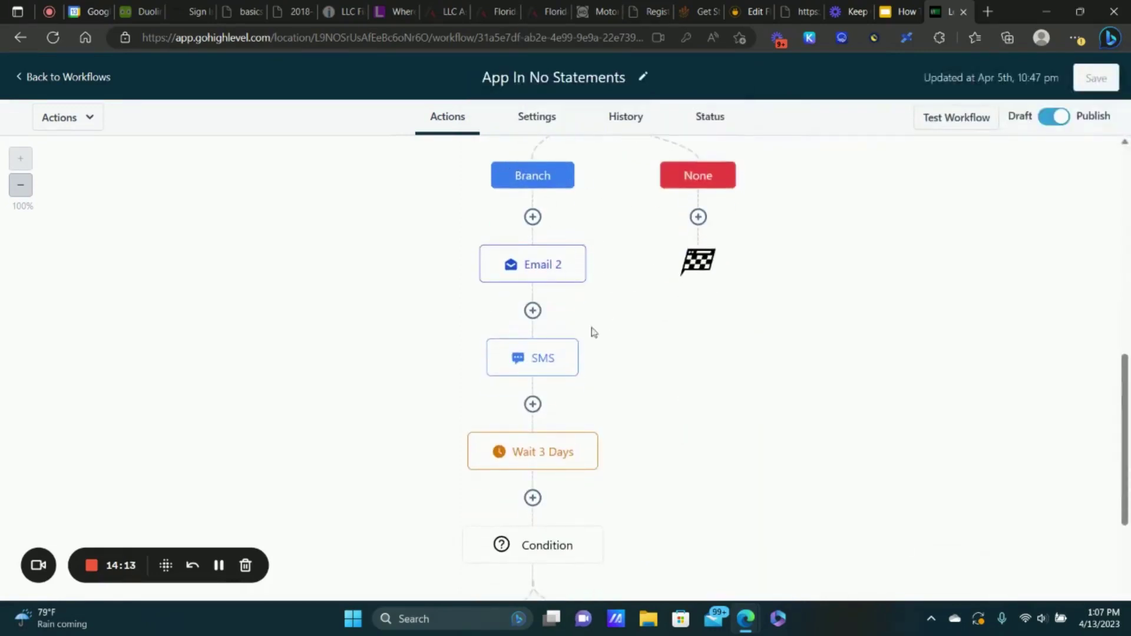
{"action": "scroll", "coordinate": [582, 360], "scroll_direction": "down", "scroll_amount": 2}
{"action": "left_click", "coordinate": [536, 285]}
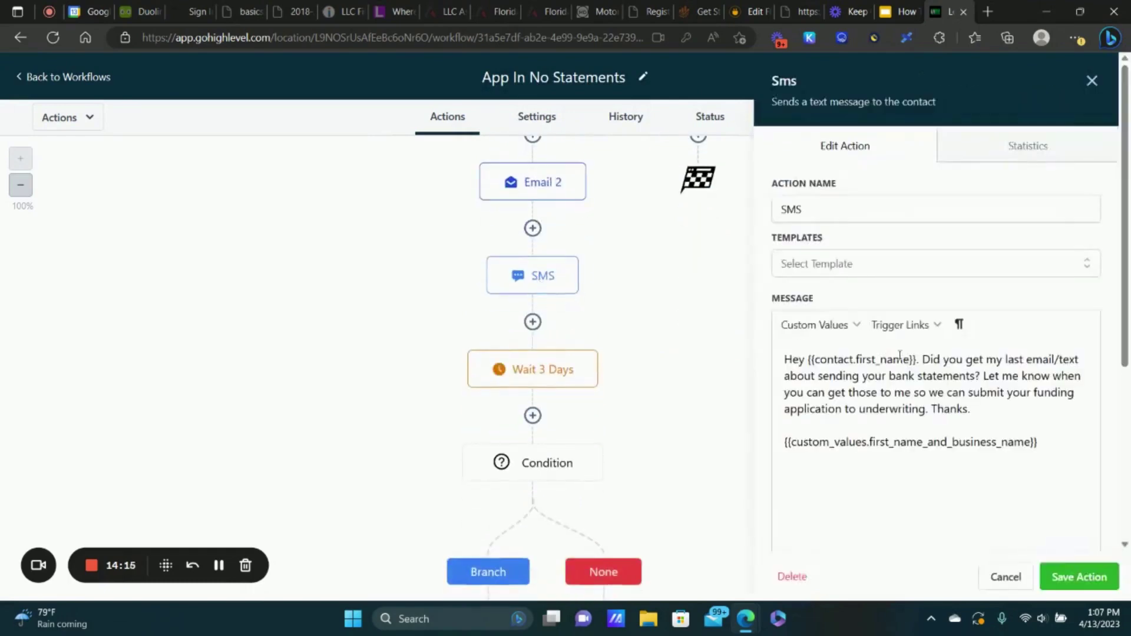
{"action": "left_click", "coordinate": [1005, 577]}
{"action": "scroll", "coordinate": [556, 318], "scroll_direction": "down", "scroll_amount": 2}
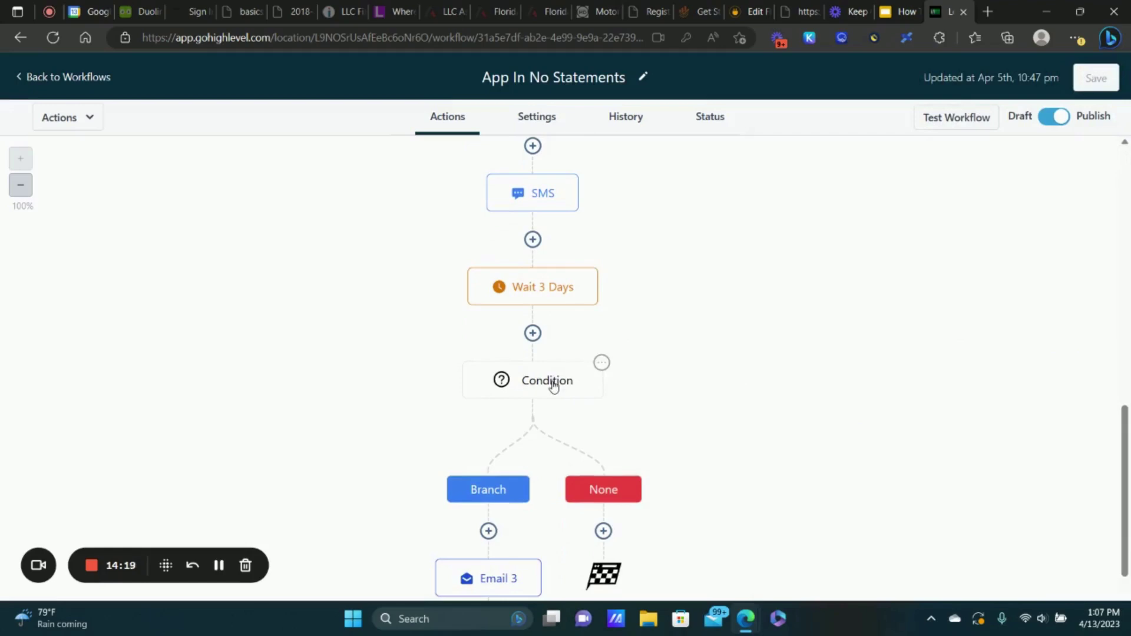
- Show the copy options available for the condition after Wait 2 Days, and dismiss them without copying
{"action": "scroll", "coordinate": [552, 385], "scroll_direction": "down", "scroll_amount": 15}
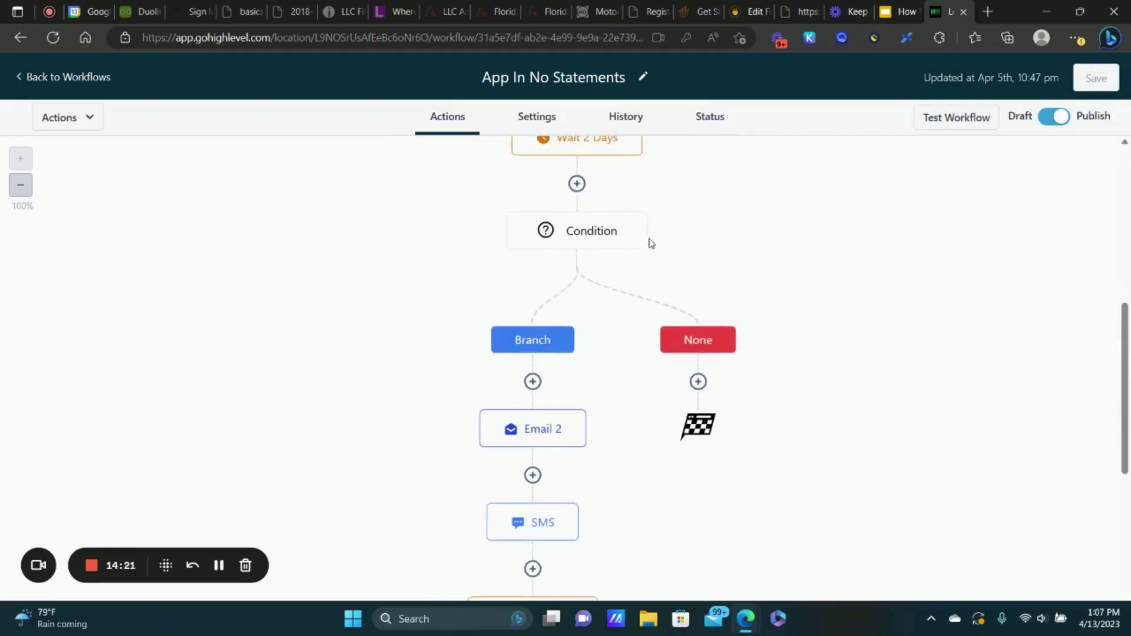
{"action": "left_click", "coordinate": [646, 213]}
{"action": "mouse_move", "coordinate": [656, 291]}
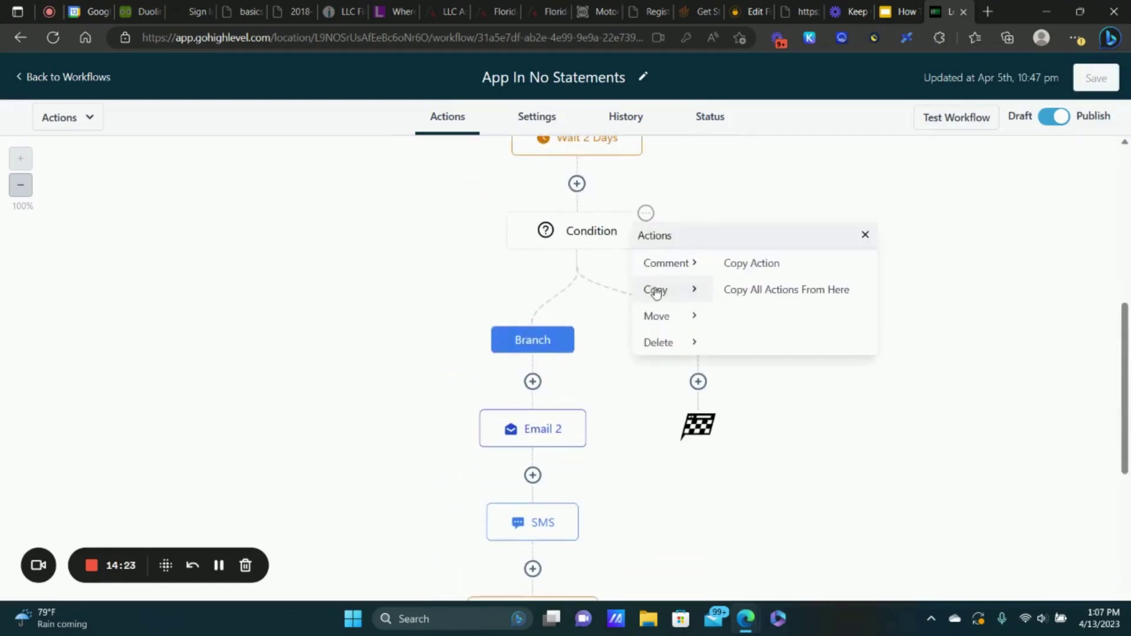
{"action": "left_click", "coordinate": [864, 235]}
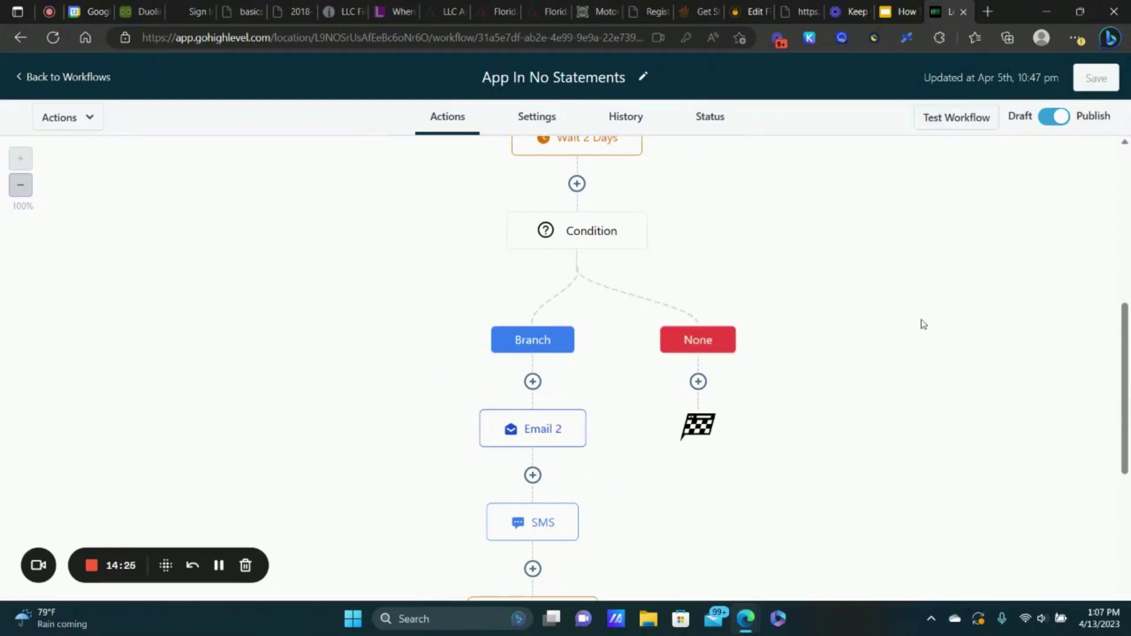
- Examine the second condition's Branch and None paths, including the Email 3, SMS and Wait 3 Days actions
{"action": "scroll", "coordinate": [567, 371], "scroll_direction": "down", "scroll_amount": 5}
{"action": "scroll", "coordinate": [539, 248], "scroll_direction": "down", "scroll_amount": 4}
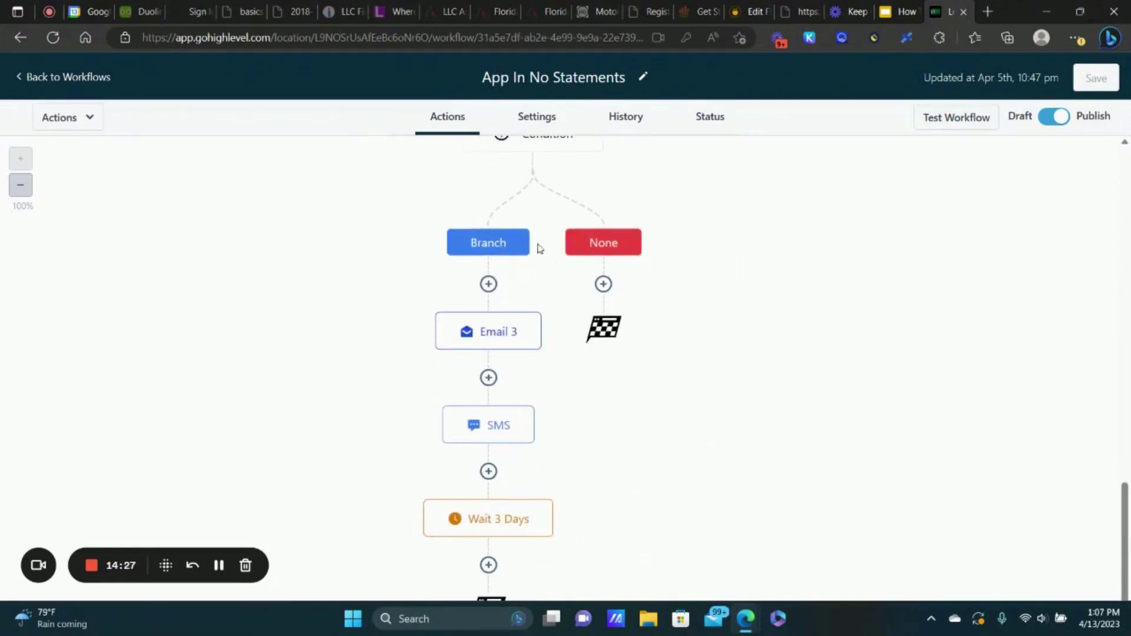
{"action": "scroll", "coordinate": [542, 223], "scroll_direction": "up", "scroll_amount": 2}
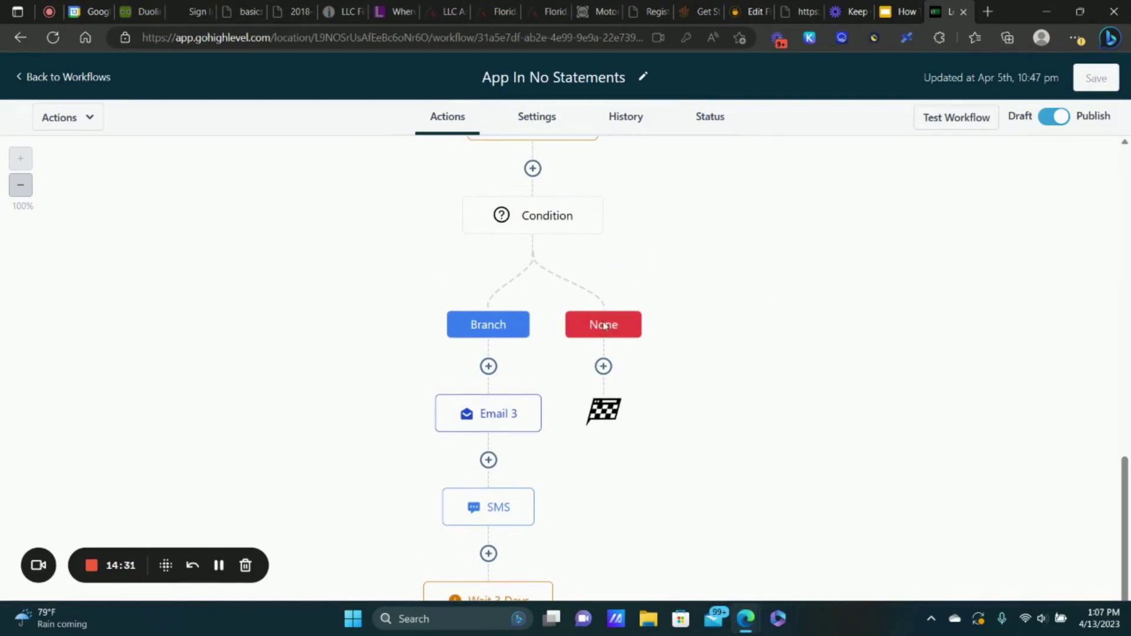
{"action": "scroll", "coordinate": [476, 274], "scroll_direction": "down", "scroll_amount": 2}
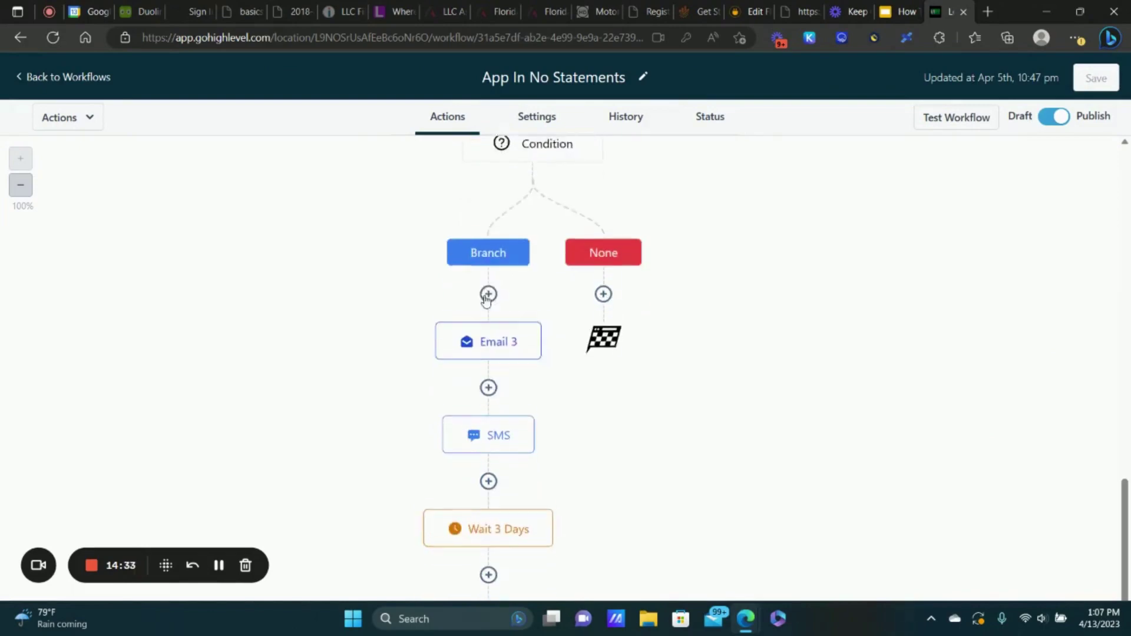
{"action": "scroll", "coordinate": [489, 322], "scroll_direction": "down", "scroll_amount": 1}
{"action": "scroll", "coordinate": [506, 412], "scroll_direction": "up", "scroll_amount": 1}
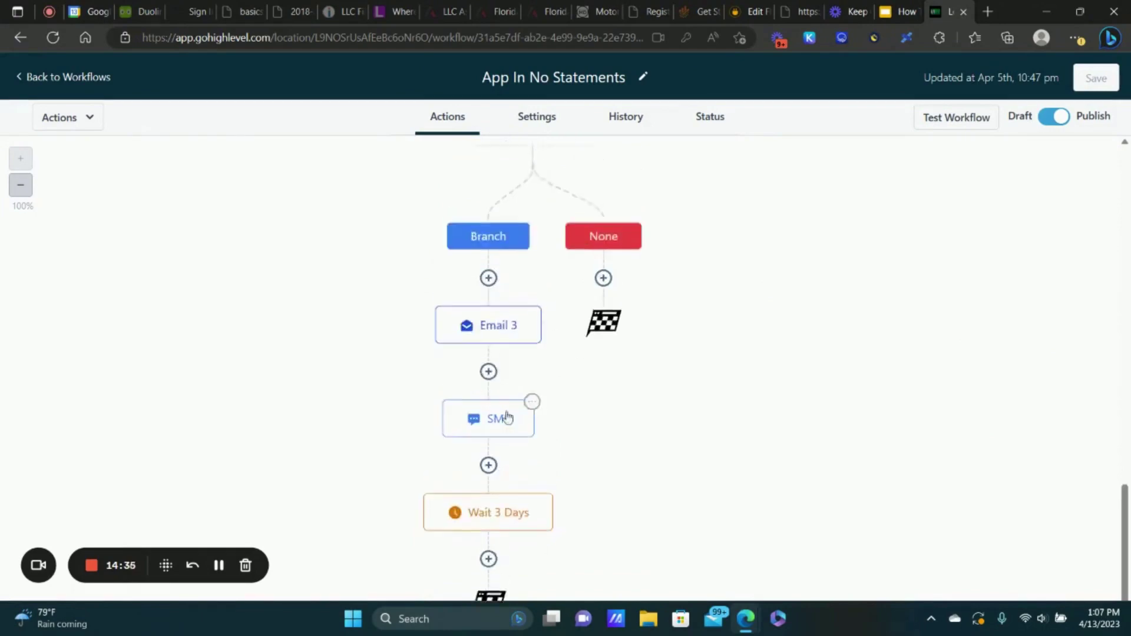
{"action": "scroll", "coordinate": [484, 302], "scroll_direction": "down", "scroll_amount": 1}
{"action": "scroll", "coordinate": [975, 347], "scroll_direction": "up", "scroll_amount": 5}
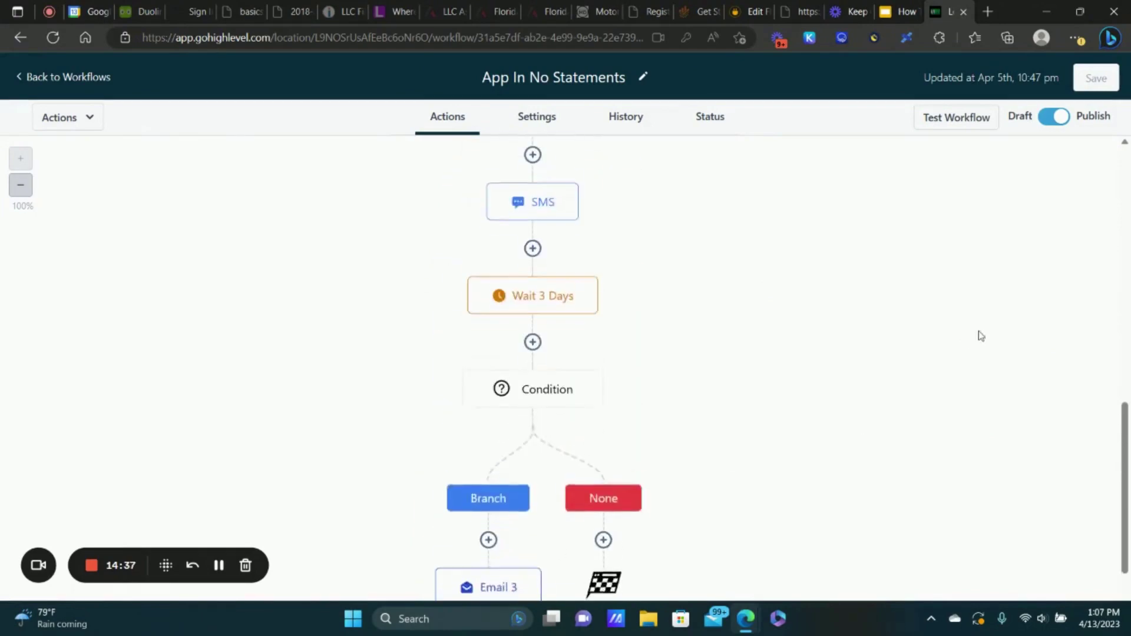
{"action": "scroll", "coordinate": [413, 176], "scroll_direction": "up", "scroll_amount": 1}
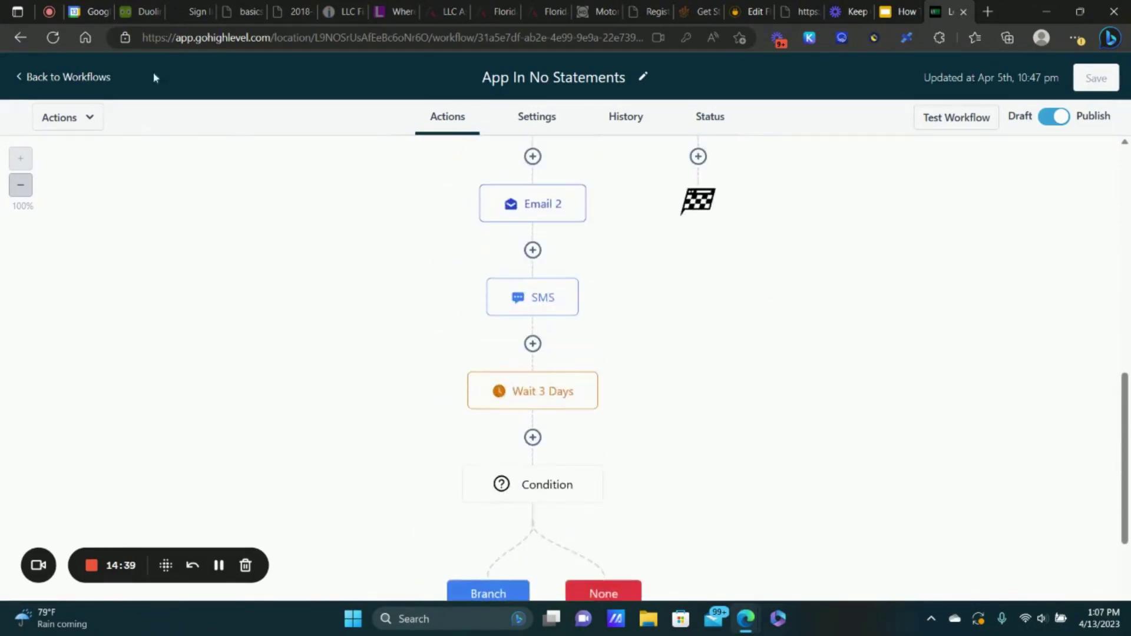
- Return to the workflow list, leave the Advanced Follow-Up folder, and browse the top-level list through page 3
{"action": "left_click", "coordinate": [83, 80]}
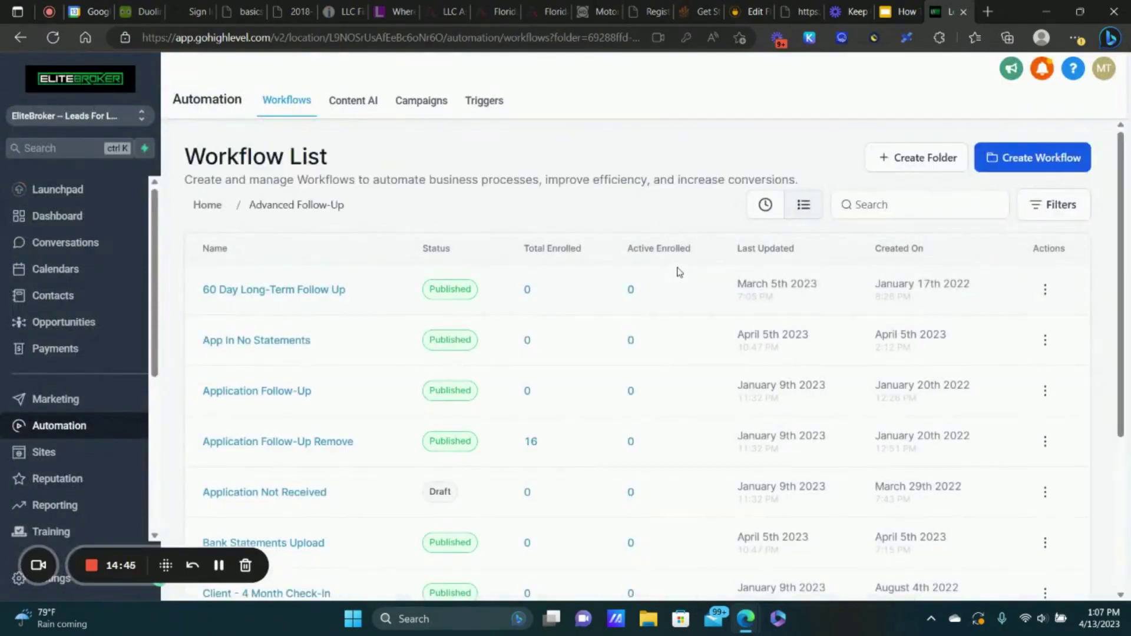
{"action": "scroll", "coordinate": [366, 250], "scroll_direction": "down", "scroll_amount": 4}
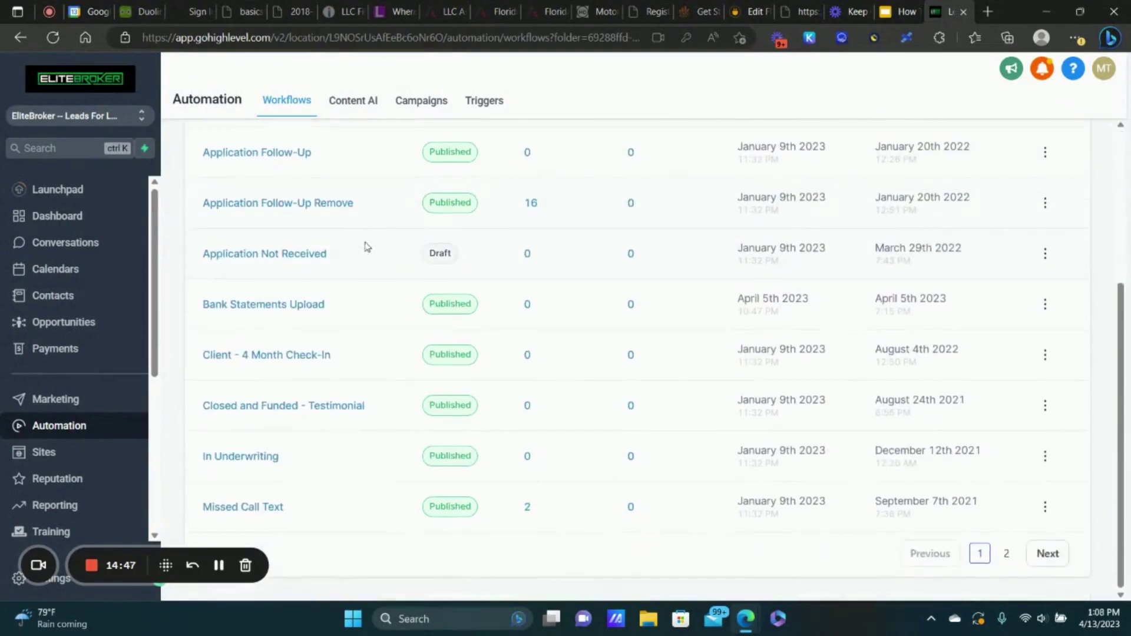
{"action": "scroll", "coordinate": [366, 245], "scroll_direction": "up", "scroll_amount": 4}
{"action": "left_click", "coordinate": [213, 208]}
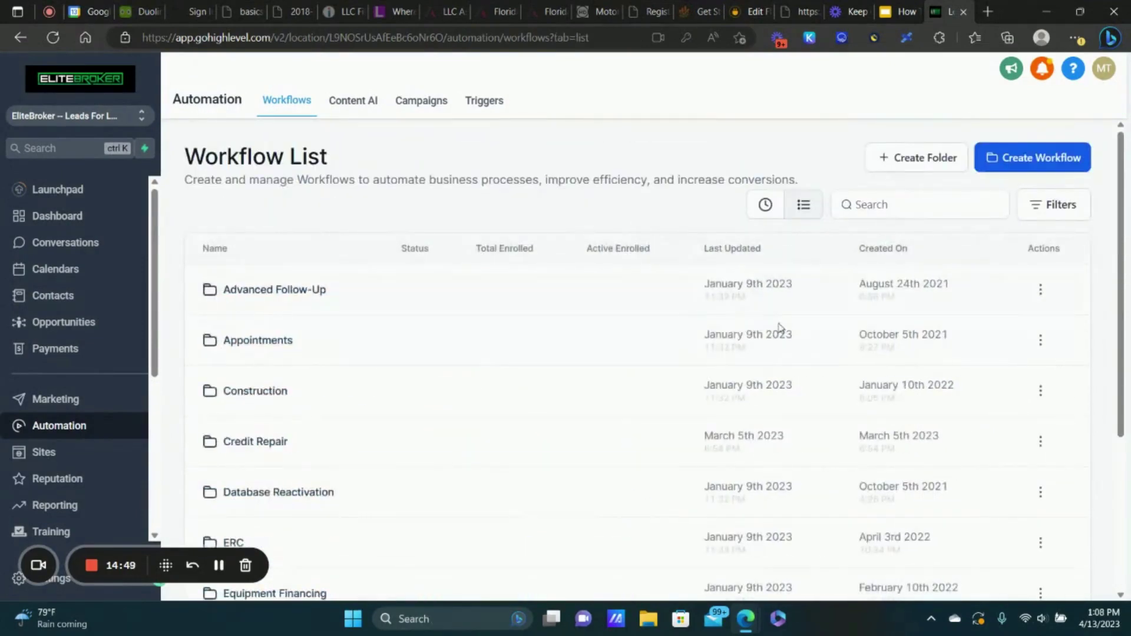
{"action": "scroll", "coordinate": [778, 323], "scroll_direction": "down", "scroll_amount": 4}
{"action": "left_click", "coordinate": [979, 553]}
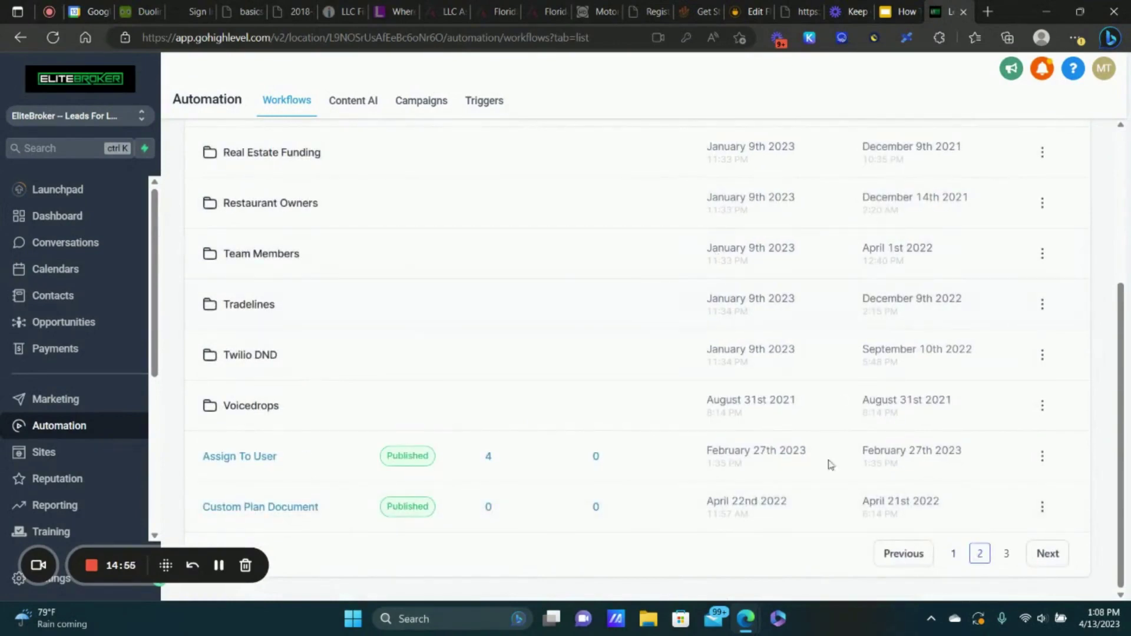
{"action": "left_click", "coordinate": [1006, 553]}
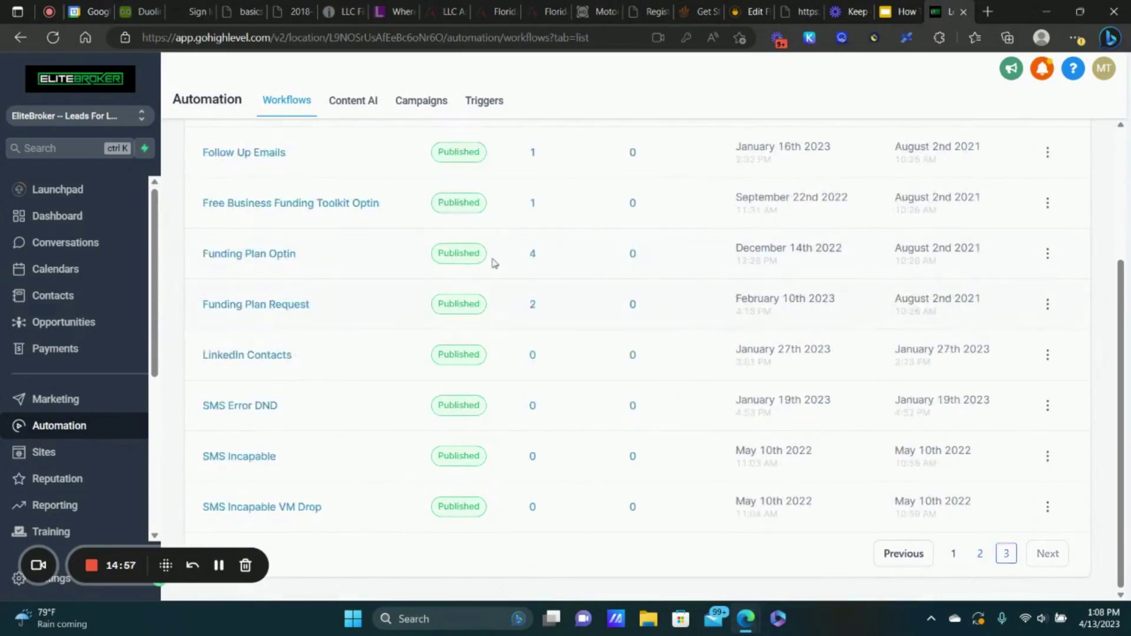
{"action": "scroll", "coordinate": [388, 381], "scroll_direction": "up", "scroll_amount": 3}
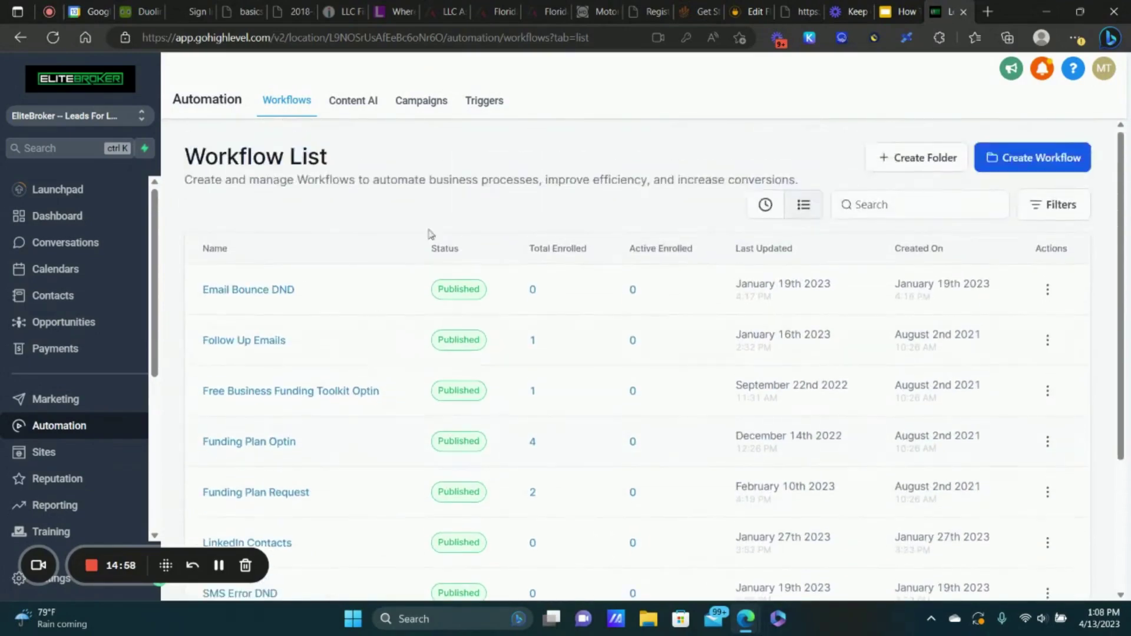
{"action": "left_click", "coordinate": [919, 213]}
{"action": "type", "text": "searc"}
{"action": "key", "text": "BackSpace"}
{"action": "key", "text": "BackSpace"}
{"action": "key", "text": "BackSpace"}
{"action": "key", "text": "BackSpace"}
{"action": "key", "text": "BackSpace"}
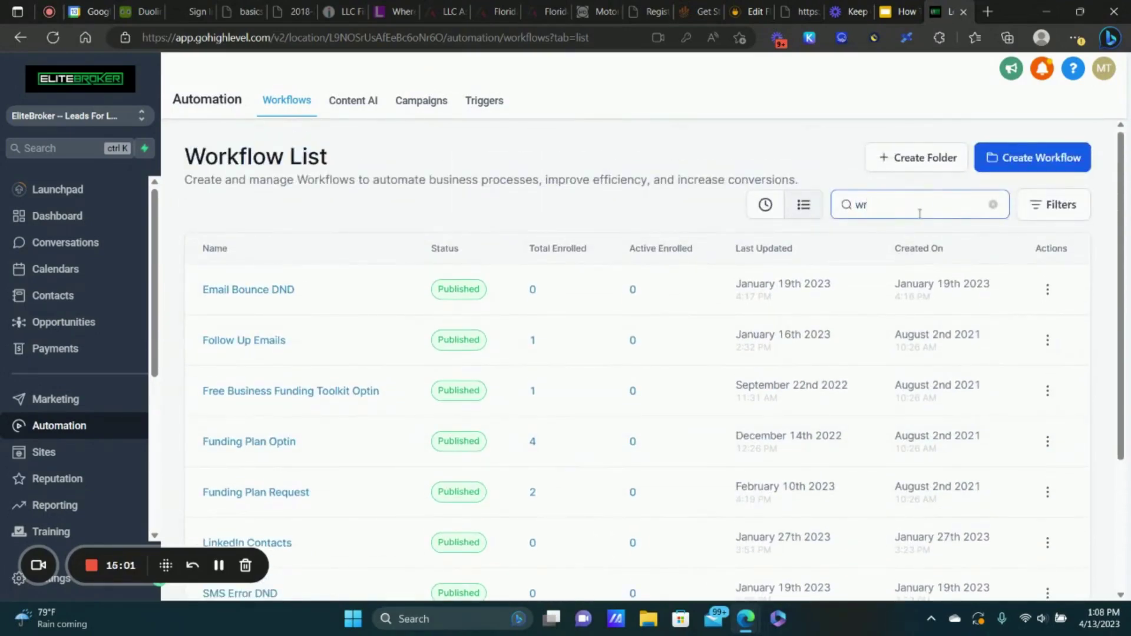
- Search the workflows for "no show" and open the Appt No Show Reschedule workflow
{"action": "type", "text": "wrong n"}
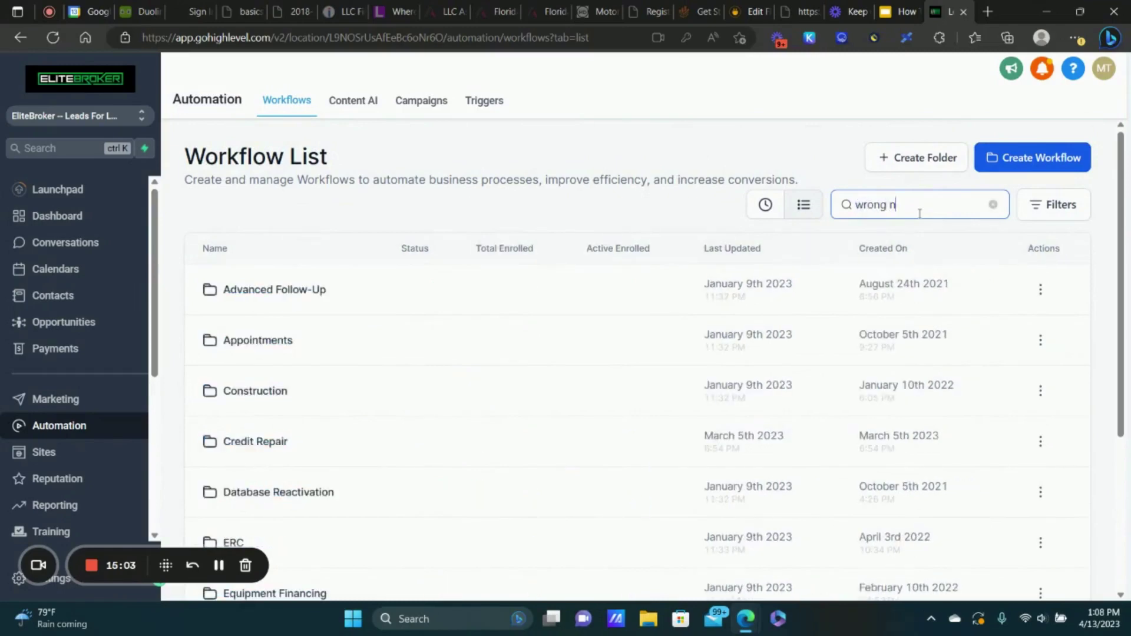
{"action": "key", "text": "BackSpace"}
{"action": "type", "text": "ap"}
{"action": "key", "text": "BackSpace"}
{"action": "key", "text": "BackSpace"}
{"action": "type", "text": "now"}
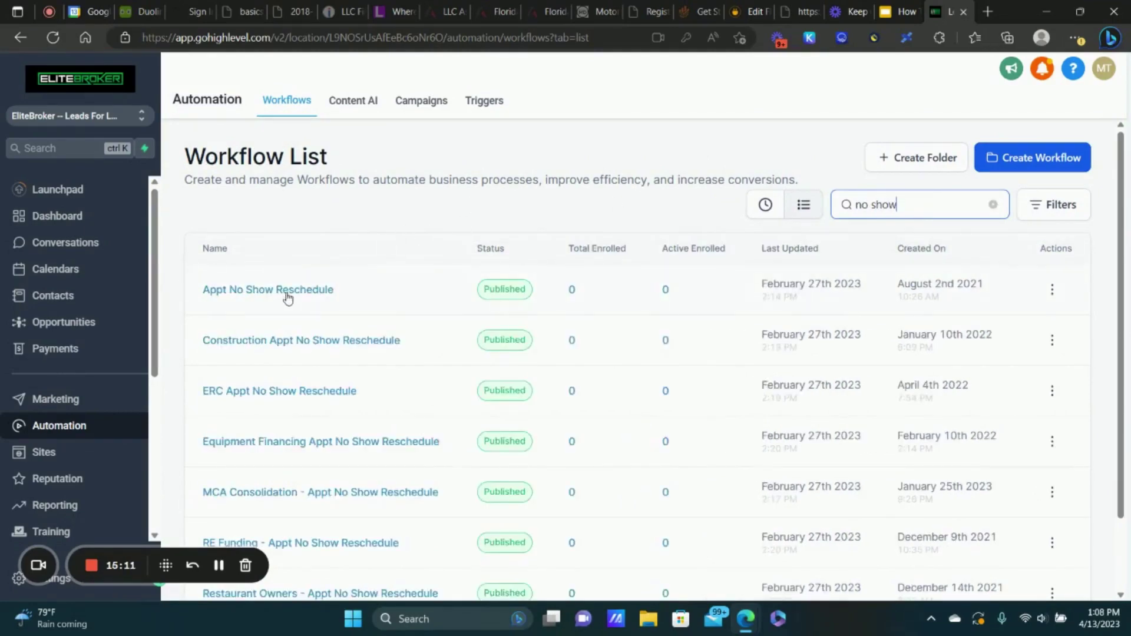
{"action": "left_click", "coordinate": [288, 294]}
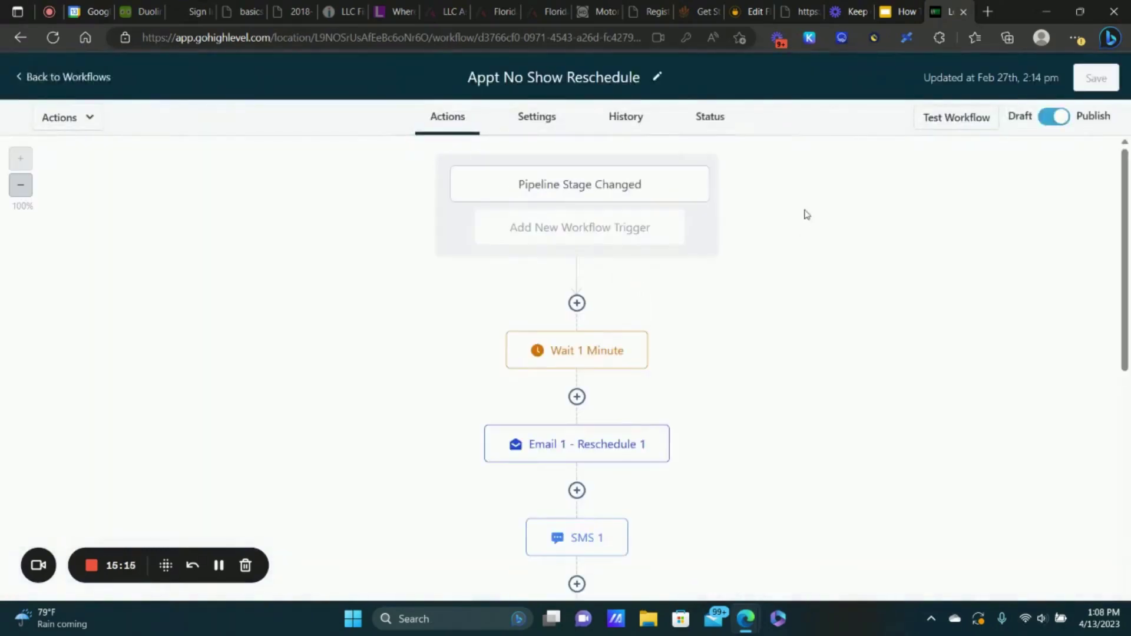
- Review the pipeline and stage filters of the Pipeline Stage Changed trigger, and close it without saving
{"action": "left_click", "coordinate": [585, 189]}
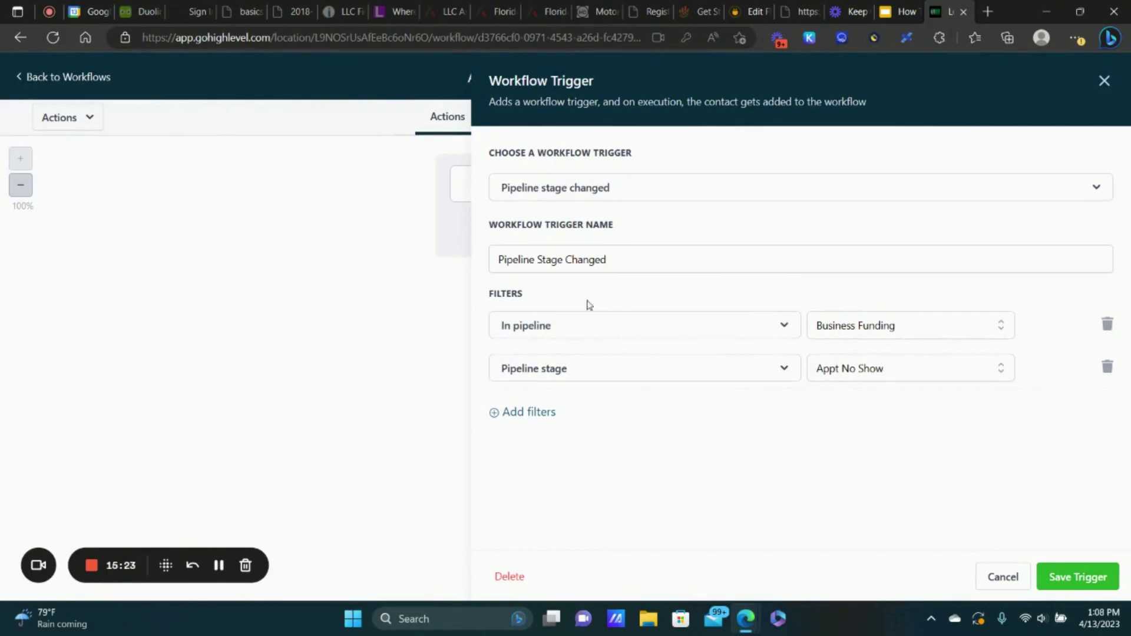
{"action": "left_click", "coordinate": [985, 582]}
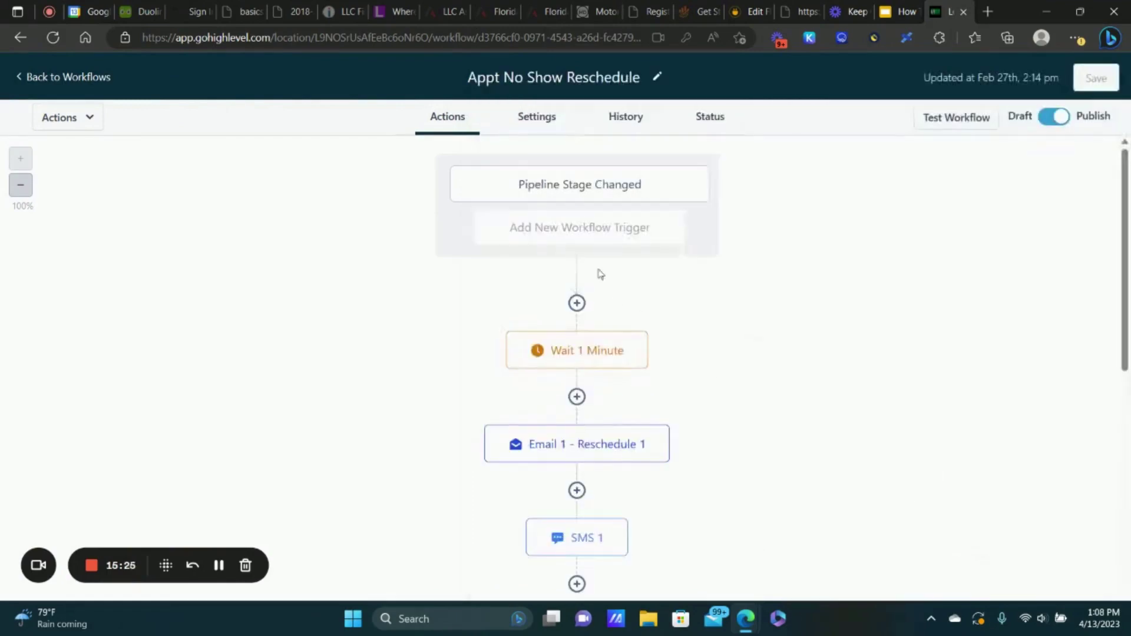
{"action": "left_click", "coordinate": [642, 193]}
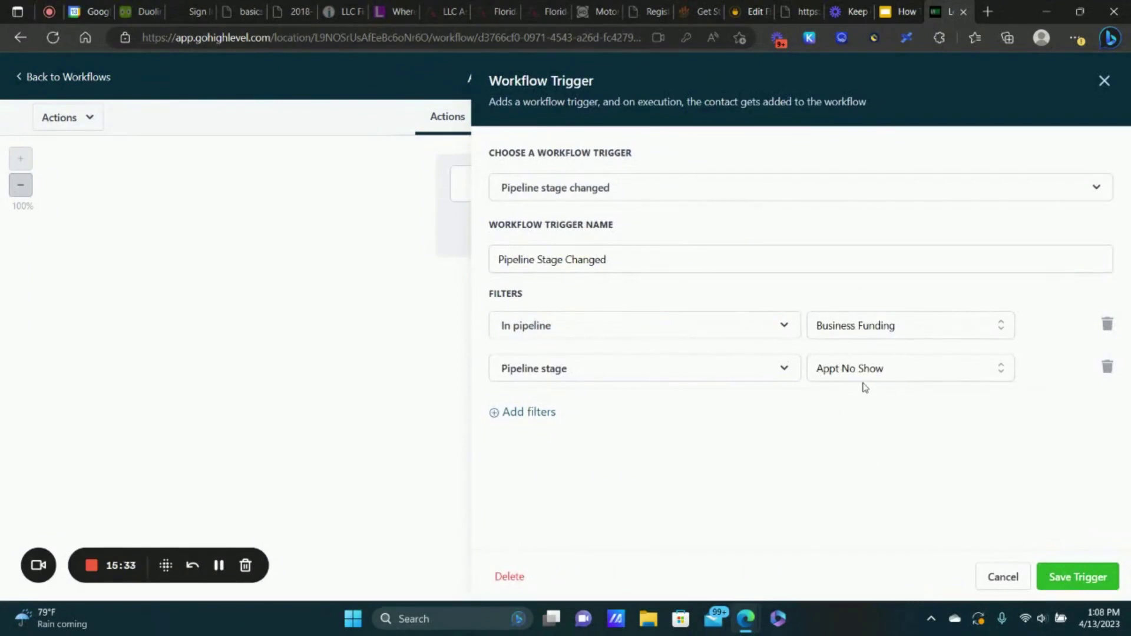
{"action": "left_click", "coordinate": [1002, 578]}
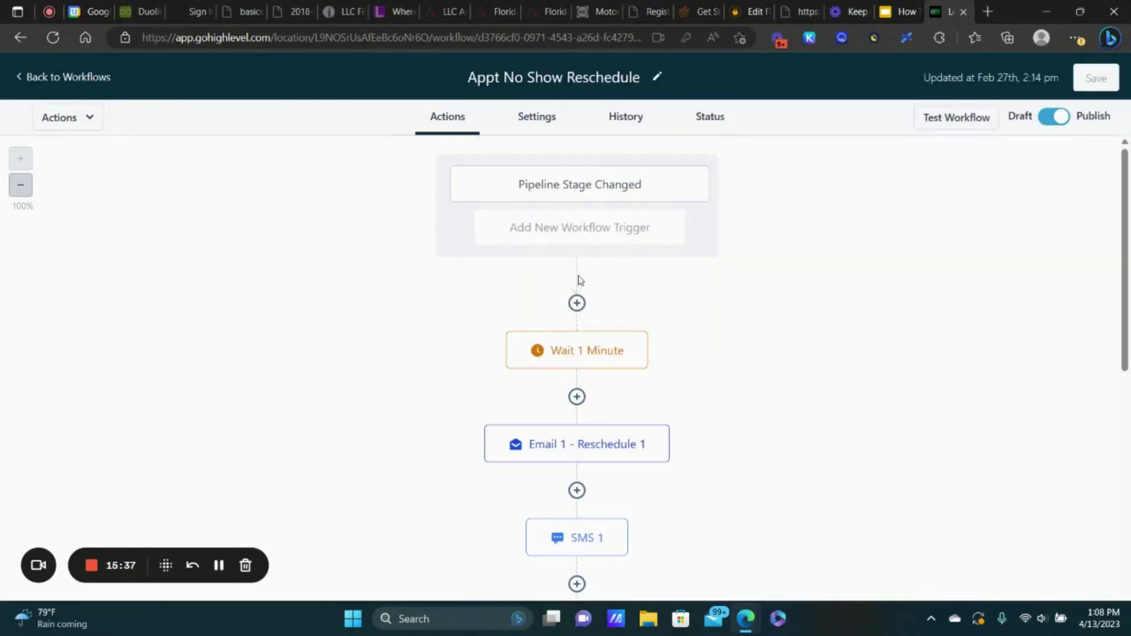
- Review the SMS 1 message and the Email 1 - Reschedule 1 settings, closing each without saving
{"action": "scroll", "coordinate": [566, 200], "scroll_direction": "down", "scroll_amount": 3}
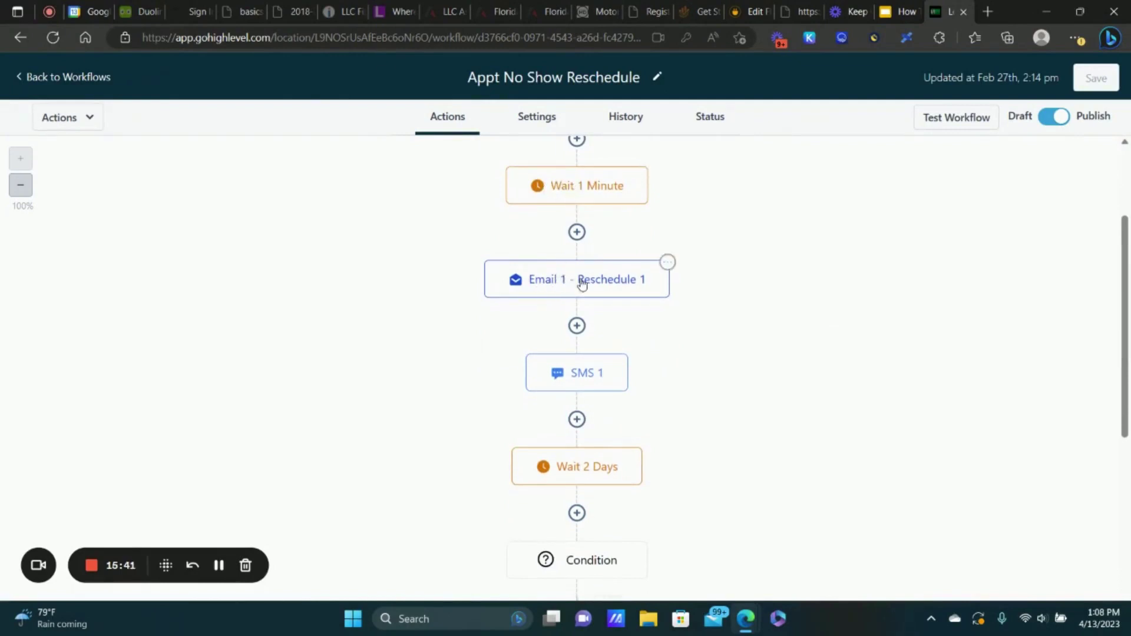
{"action": "left_click", "coordinate": [586, 379]}
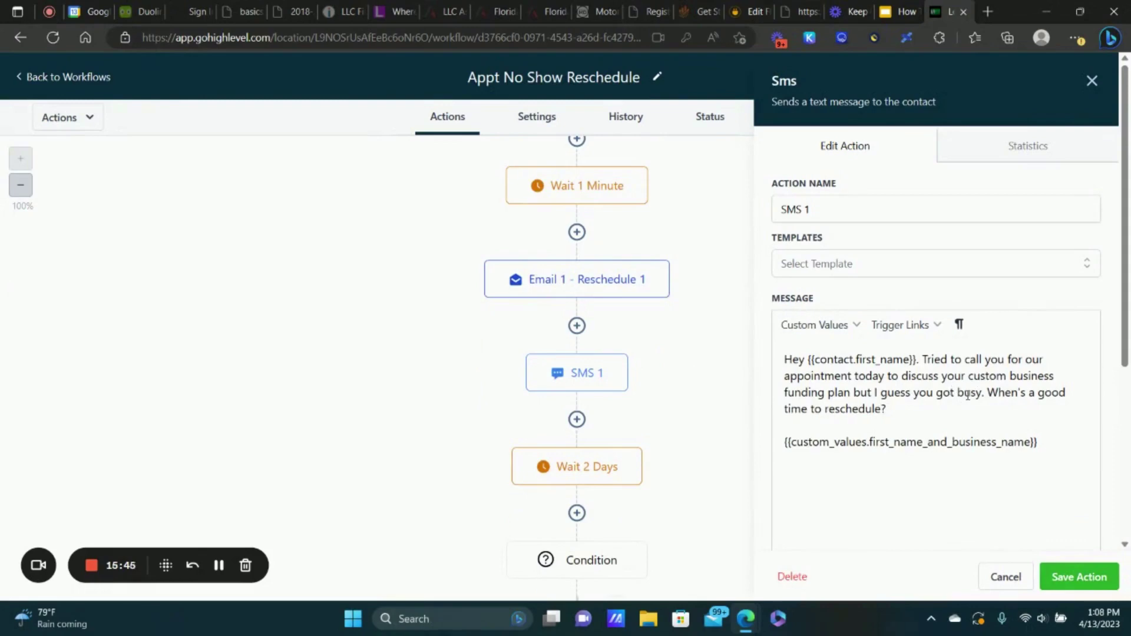
{"action": "left_click", "coordinate": [1005, 577]}
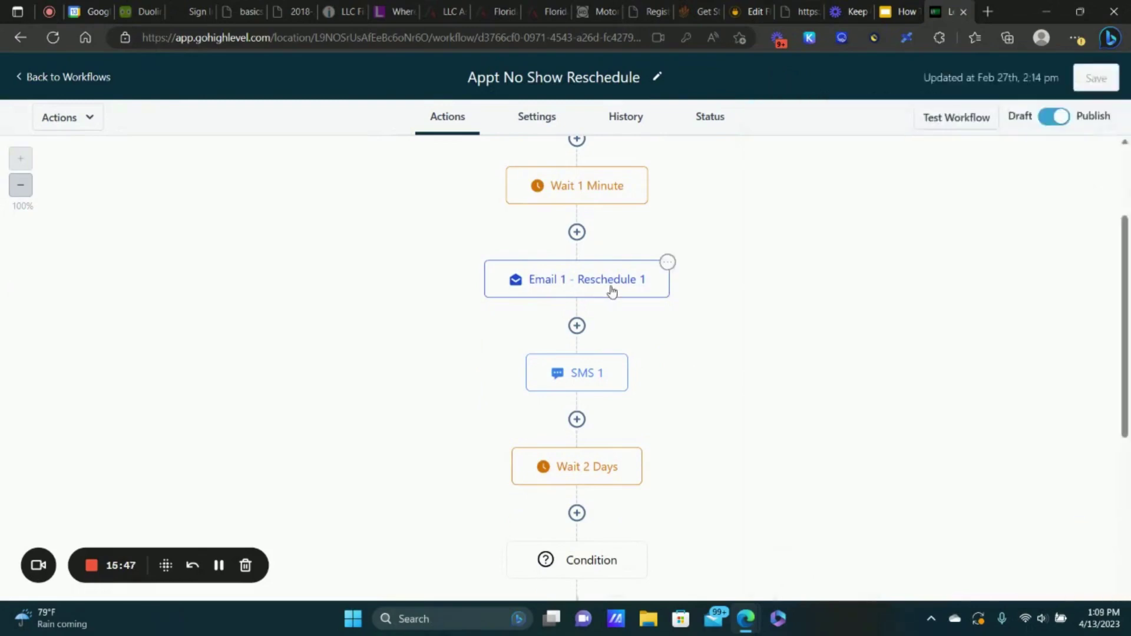
{"action": "left_click", "coordinate": [610, 293]}
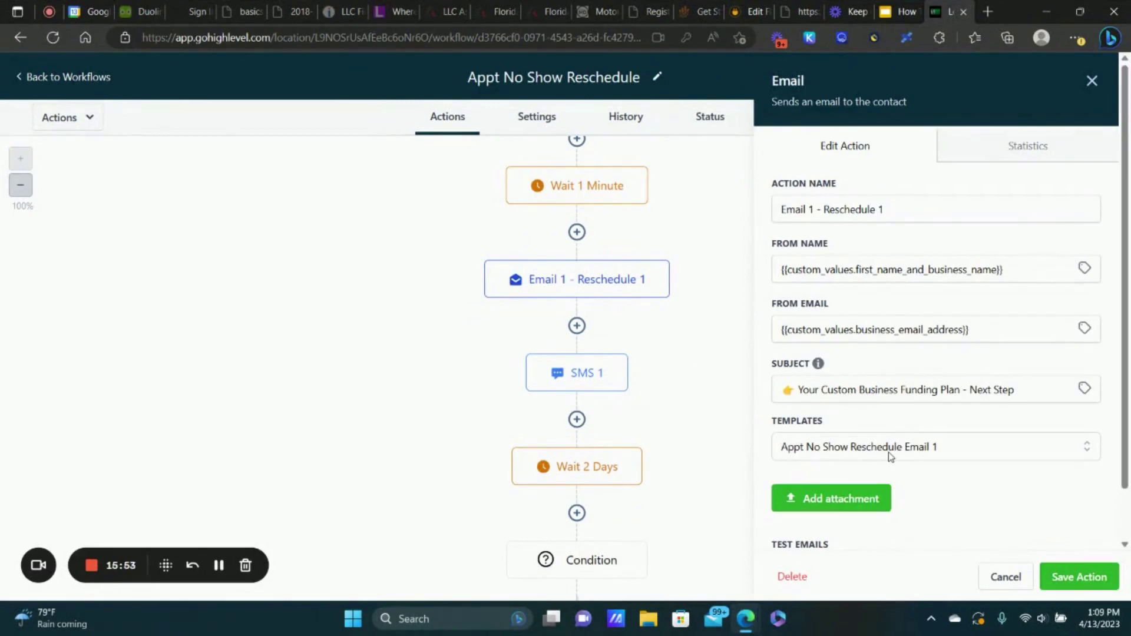
{"action": "left_click", "coordinate": [1006, 577]}
- Open the condition after Wait 2 Days in the no-show workflow and review its branch segments
{"action": "scroll", "coordinate": [818, 384], "scroll_direction": "down", "scroll_amount": 4}
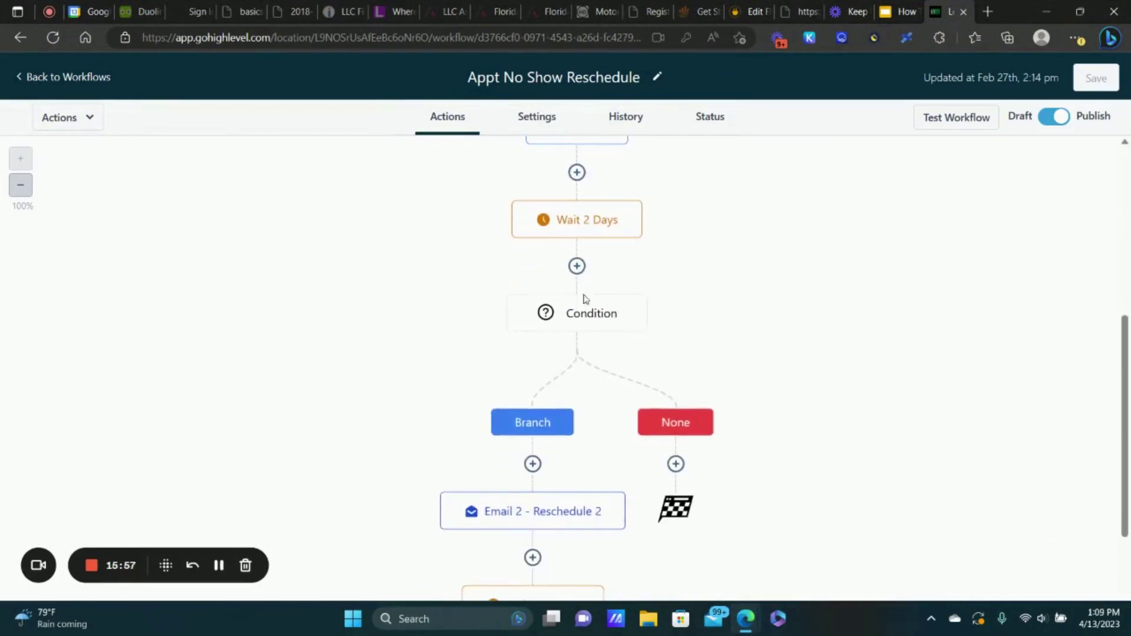
{"action": "left_click", "coordinate": [612, 314]}
{"action": "scroll", "coordinate": [841, 360], "scroll_direction": "down", "scroll_amount": 1}
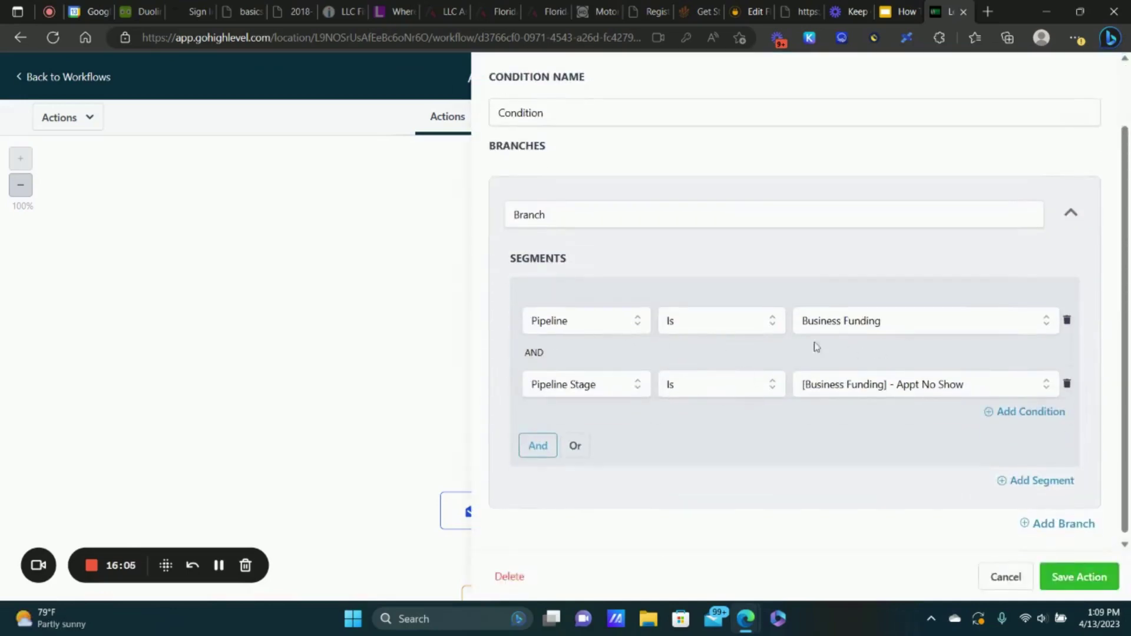
- Close the condition without saving and review the follow-up actions under the Branch and None paths of the no-show workflow
{"action": "left_click", "coordinate": [1008, 576]}
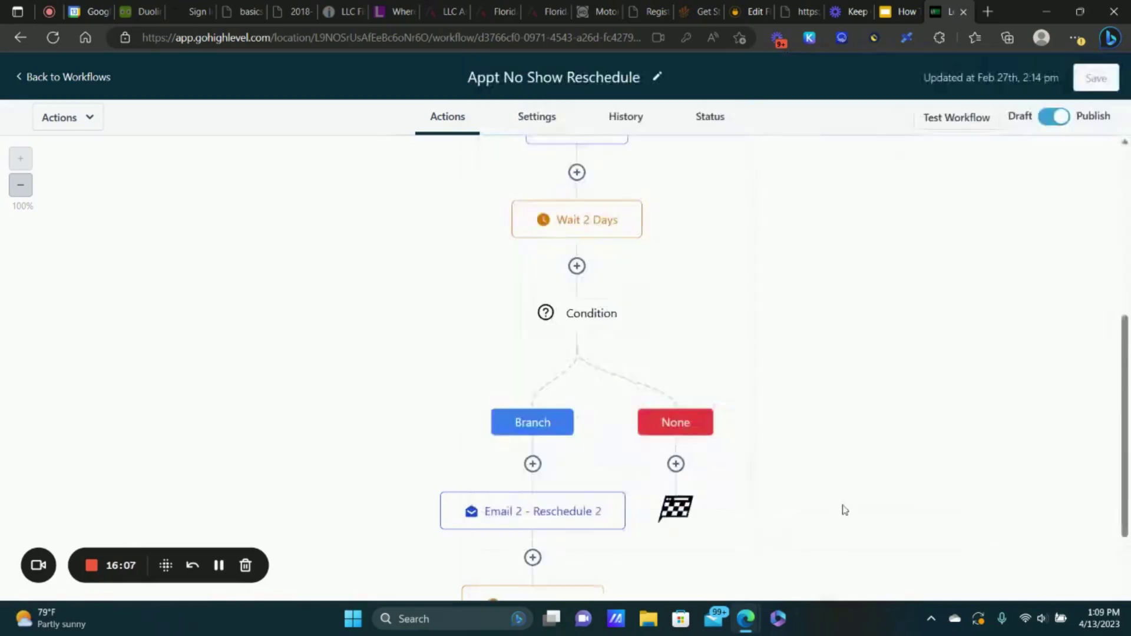
{"action": "scroll", "coordinate": [628, 291], "scroll_direction": "down", "scroll_amount": 1}
{"action": "scroll", "coordinate": [525, 340], "scroll_direction": "down", "scroll_amount": 2}
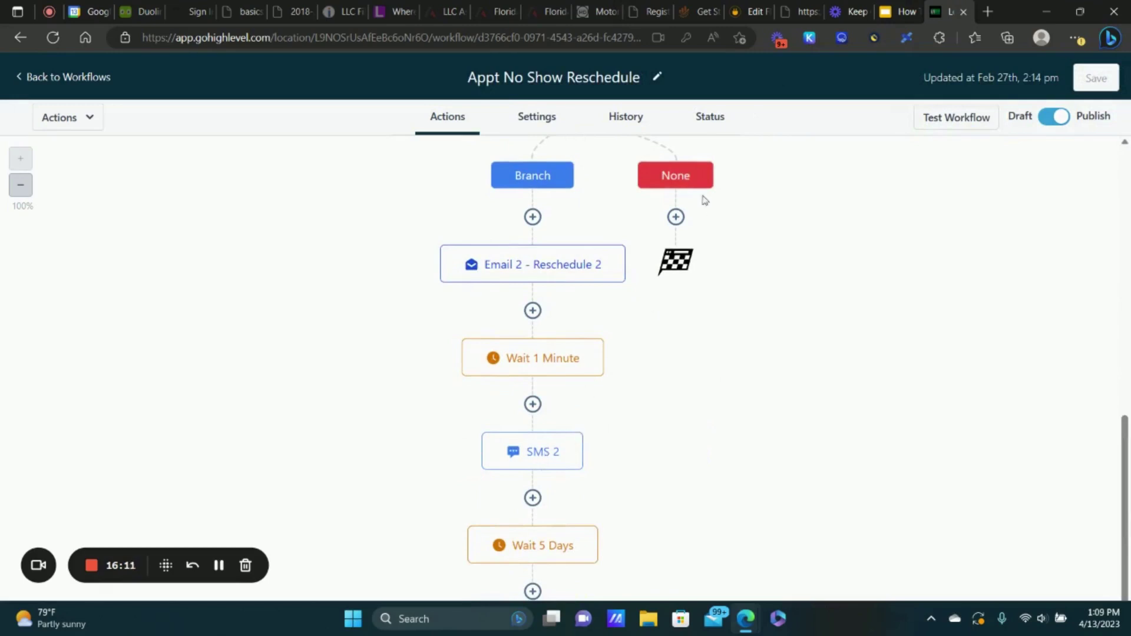
{"action": "scroll", "coordinate": [704, 199], "scroll_direction": "up", "scroll_amount": 1}
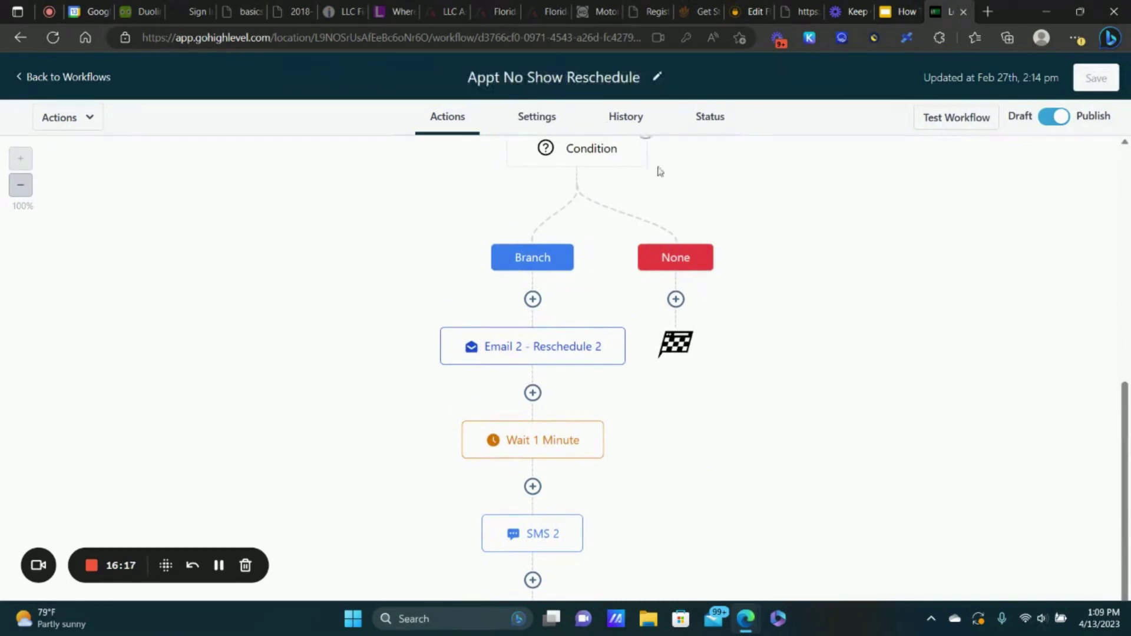
{"action": "scroll", "coordinate": [736, 248], "scroll_direction": "down", "scroll_amount": 1}
{"action": "scroll", "coordinate": [737, 248], "scroll_direction": "down", "scroll_amount": 1}
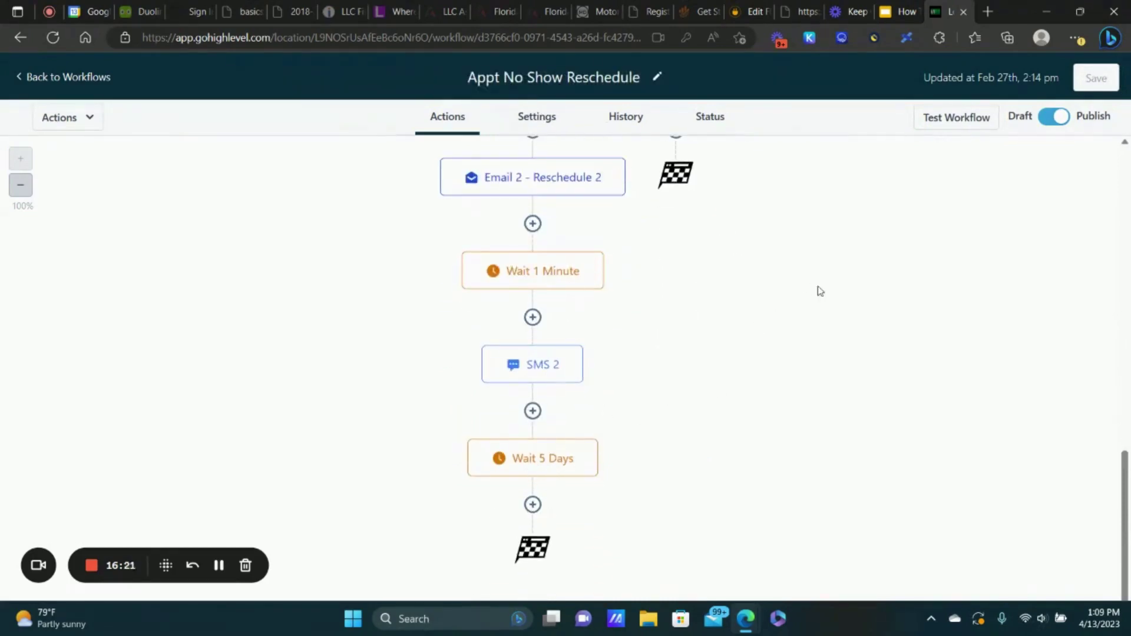
{"action": "scroll", "coordinate": [823, 292], "scroll_direction": "up", "scroll_amount": 4}
{"action": "scroll", "coordinate": [822, 292], "scroll_direction": "up", "scroll_amount": 5}
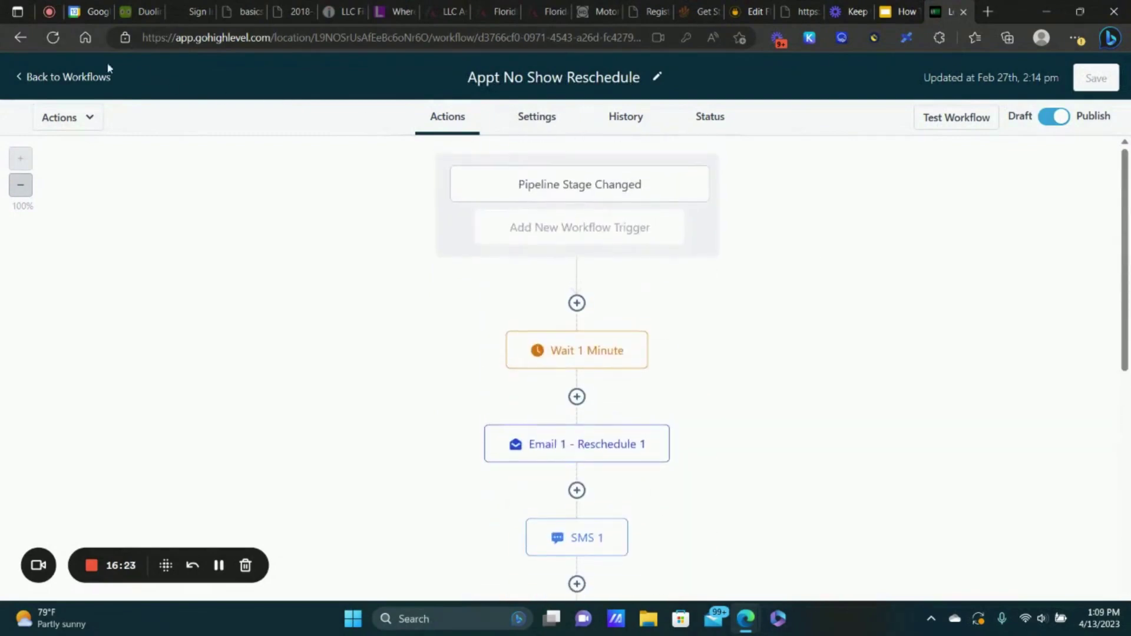
- Leave the workflow, open the Business Funding opportunities board, and examine its stages through the appointment stages
{"action": "left_click", "coordinate": [87, 78]}
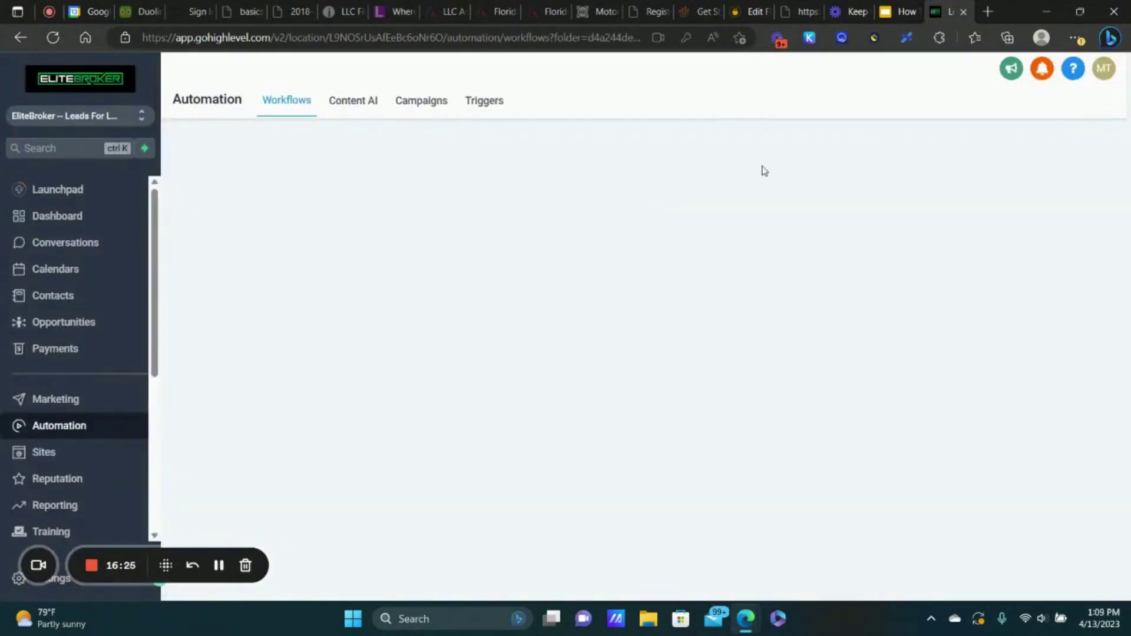
{"action": "left_click", "coordinate": [1025, 133]}
{"action": "left_click", "coordinate": [63, 322]}
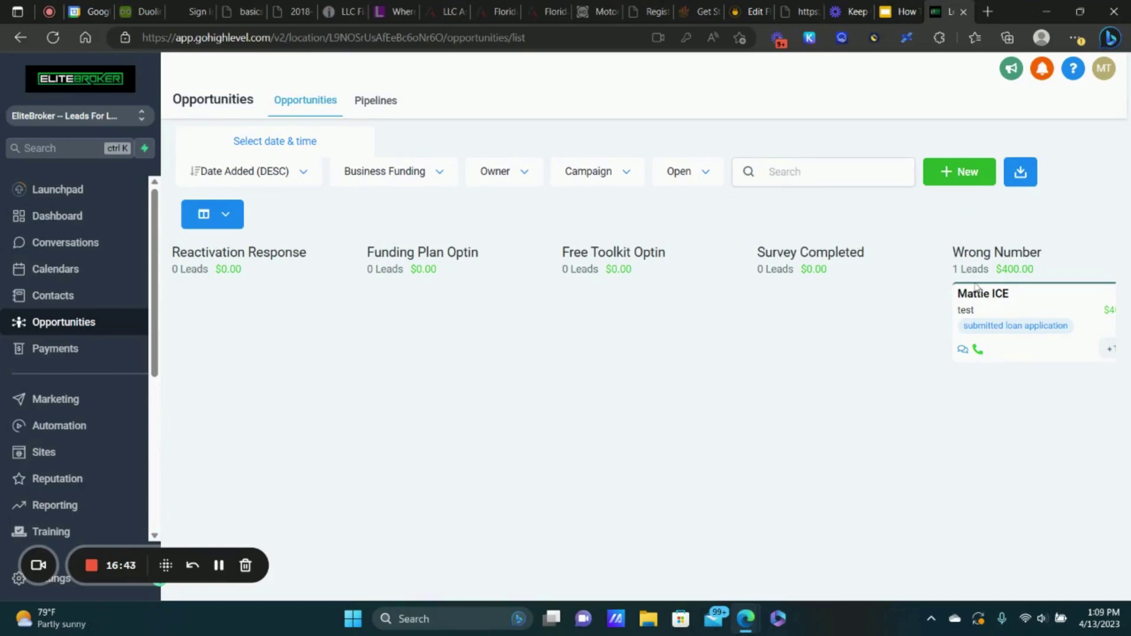
{"action": "scroll", "coordinate": [887, 424], "scroll_direction": "right", "scroll_amount": 3}
{"action": "scroll", "coordinate": [888, 425], "scroll_direction": "right", "scroll_amount": 6}
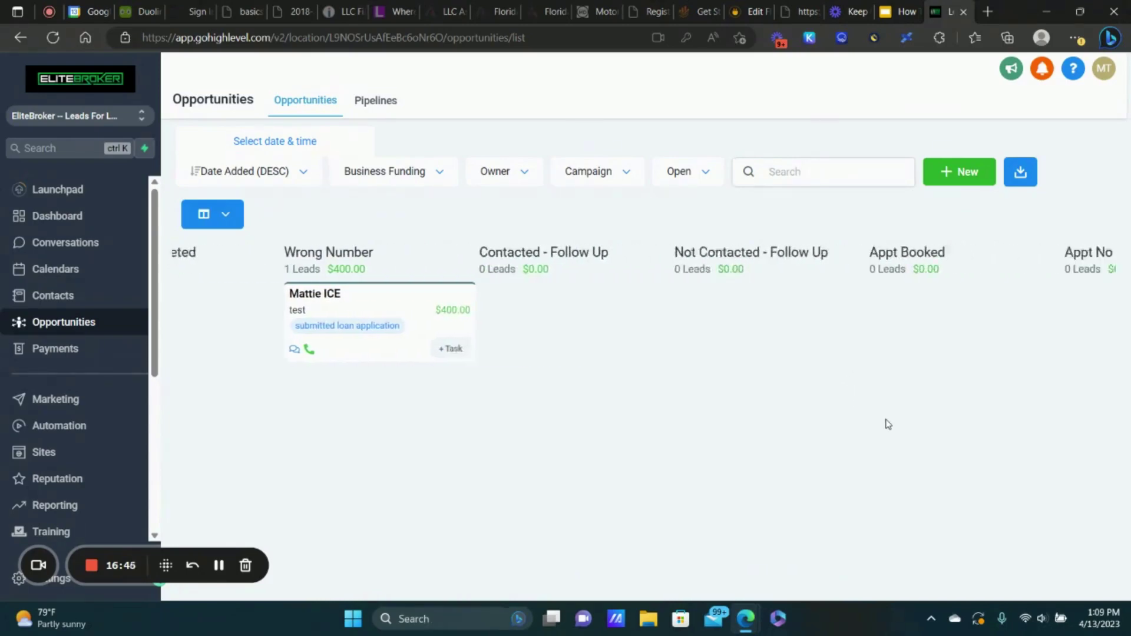